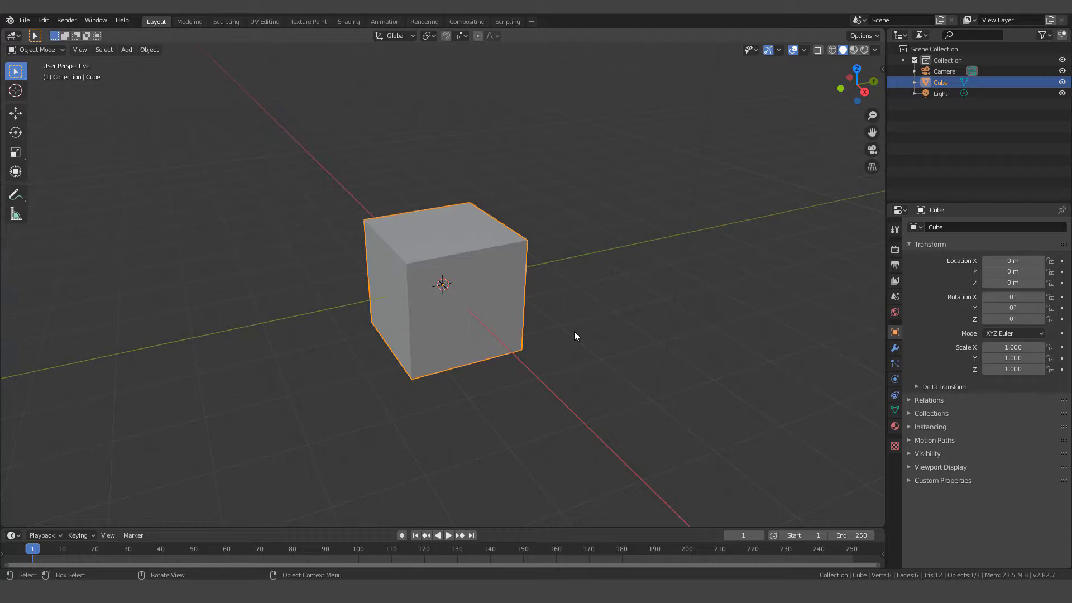
- Delete the default cube and add a Monkey mesh at the scene's origin
scroll(578, 313, down, 1)
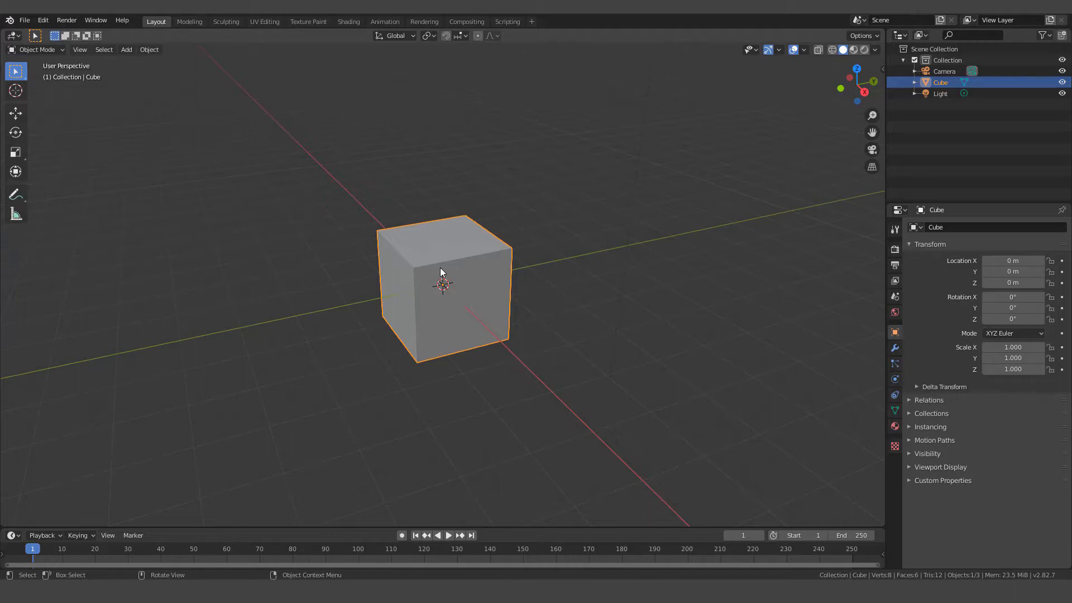
key(x)
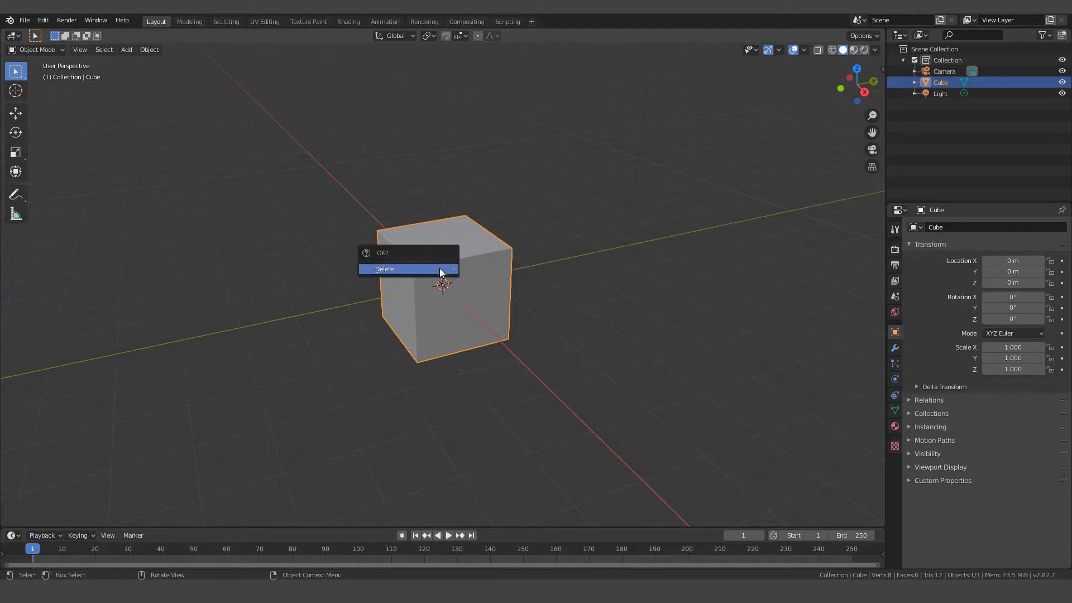
click(390, 269)
key(shift+a)
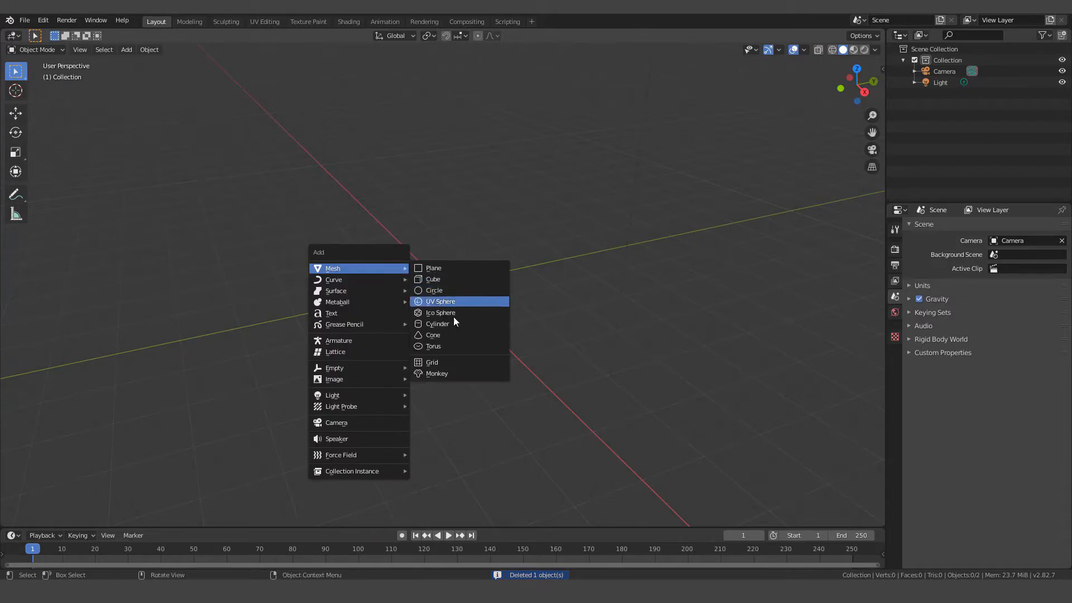
click(459, 374)
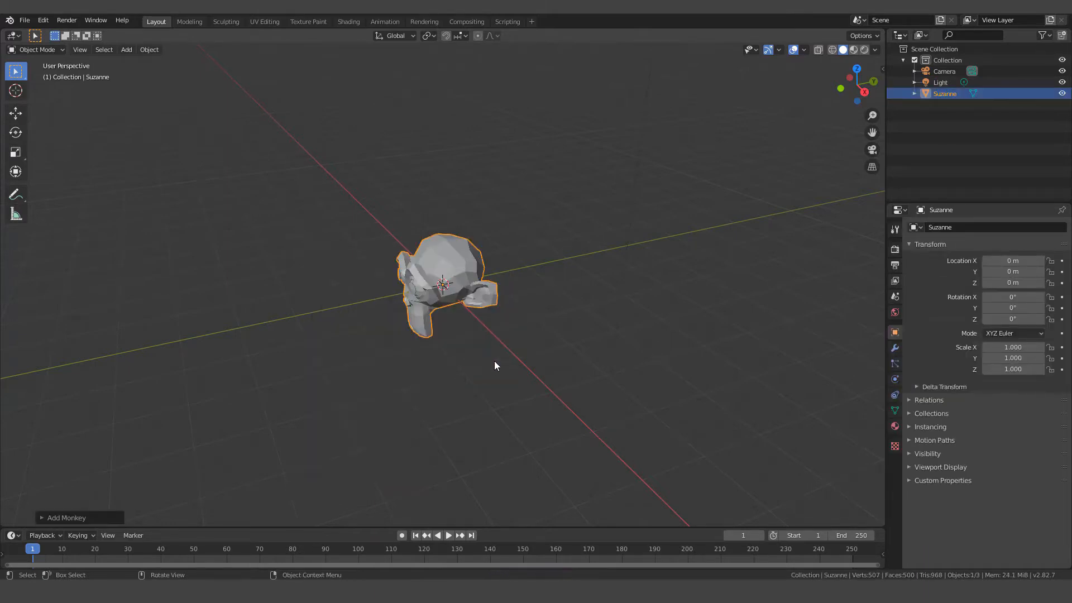
- Give the monkey head a level 2 subdivision and shade it smooth
scroll(485, 354, up, 1)
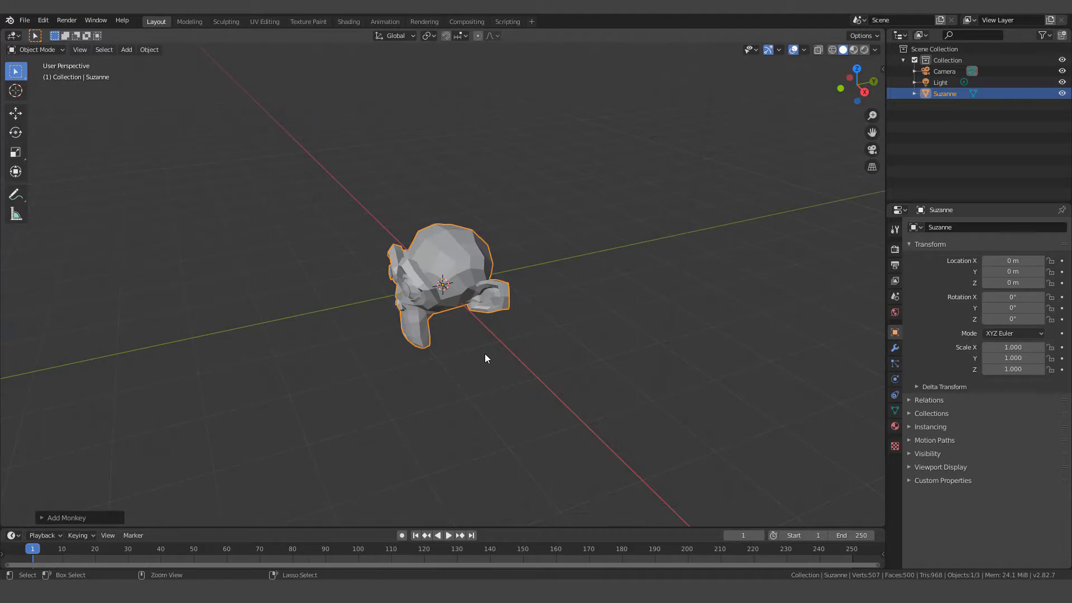
key(ctrl+2)
scroll(485, 357, up, 5)
middle_drag(490, 359, 518, 337)
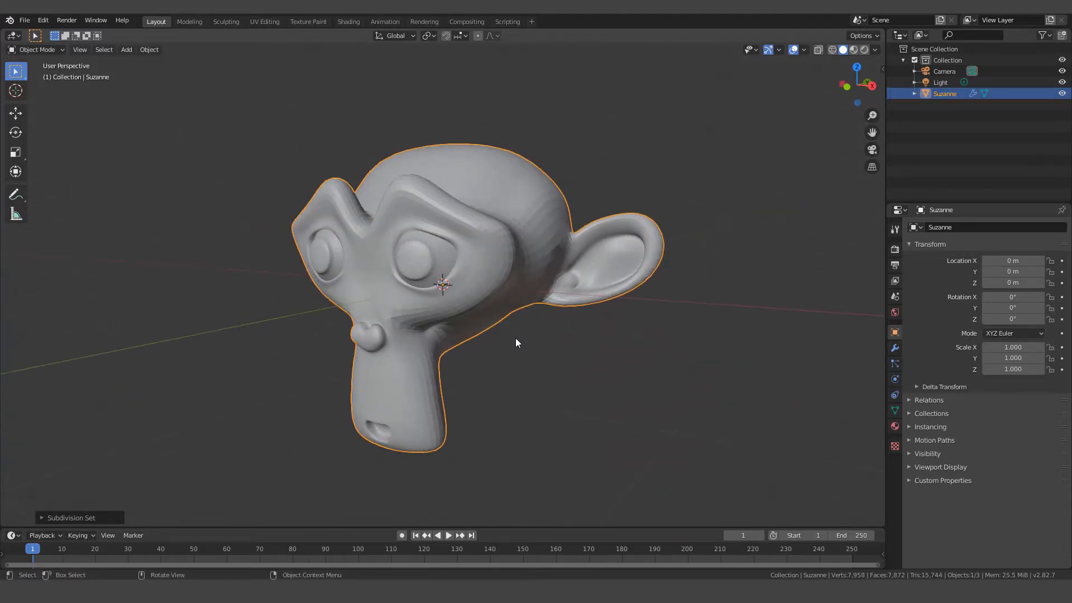
right_click(515, 339)
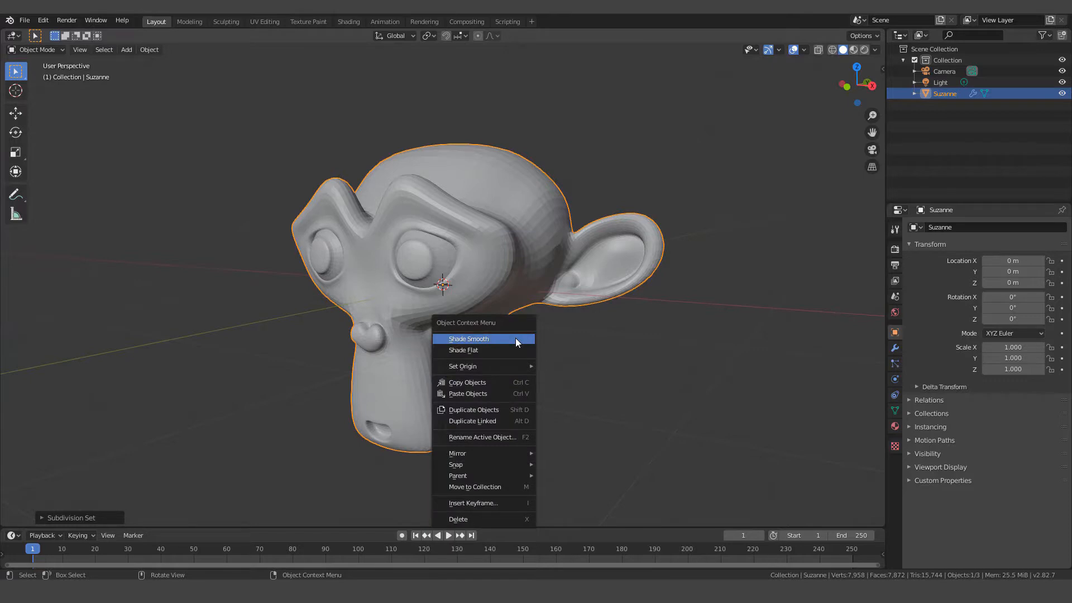
click(464, 340)
- In top view, move the camera along the X axis to about X 1.5 m, nearly in front of the monkey's face
scroll(468, 332, down, 4)
scroll(469, 344, down, 3)
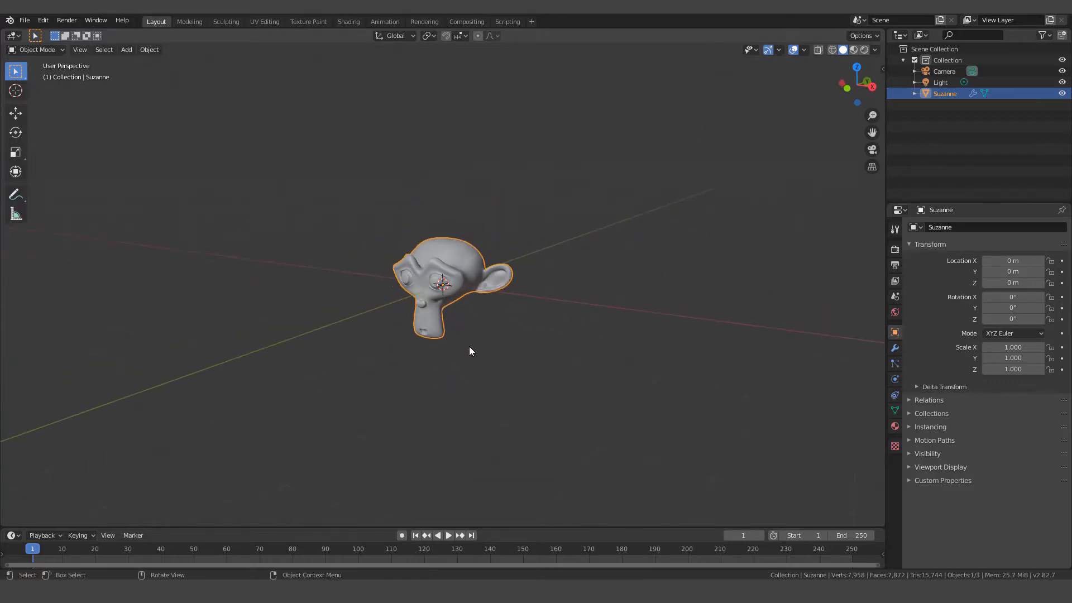
click(565, 95)
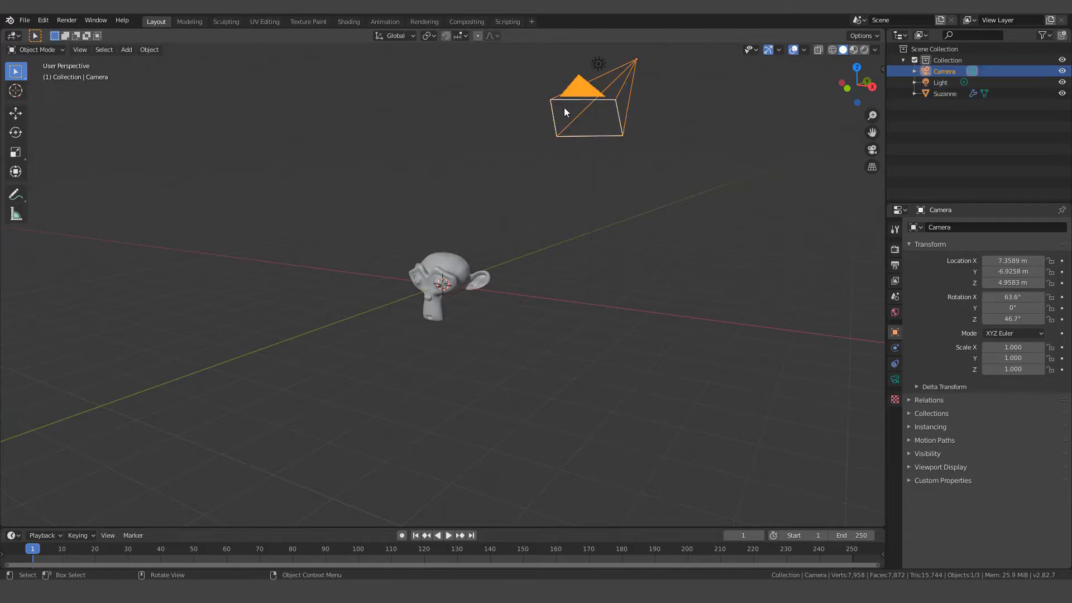
key(KP_7)
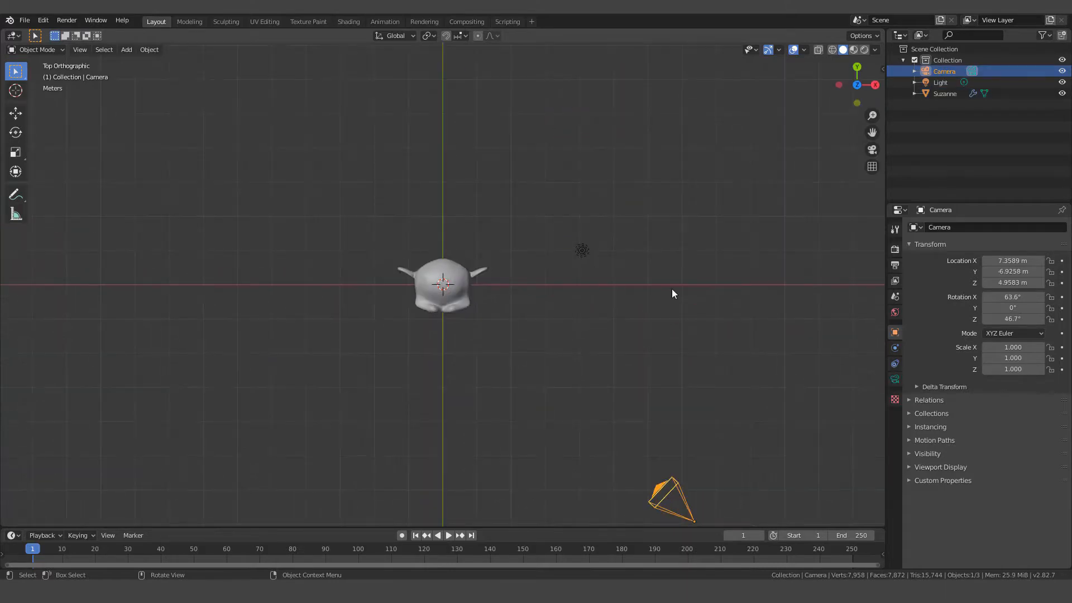
scroll(621, 427, down, 3)
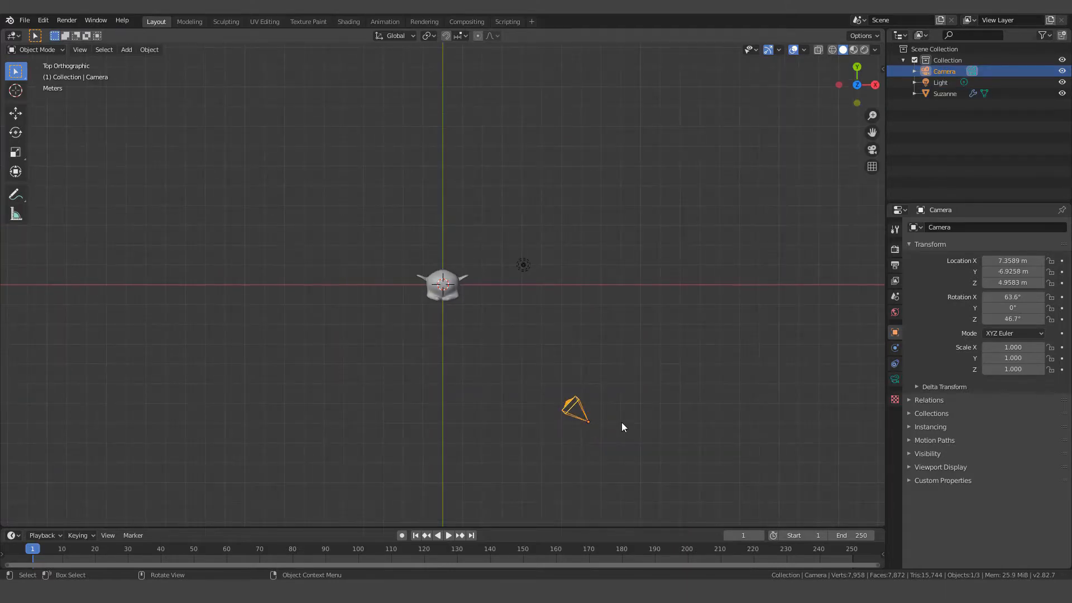
key(g)
key(x)
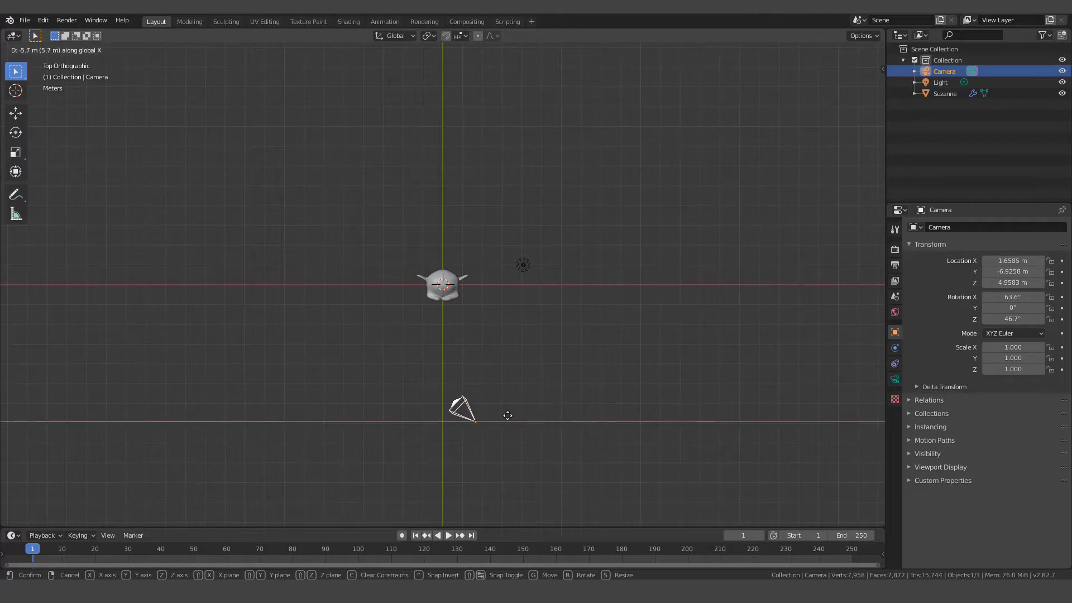
click(507, 420)
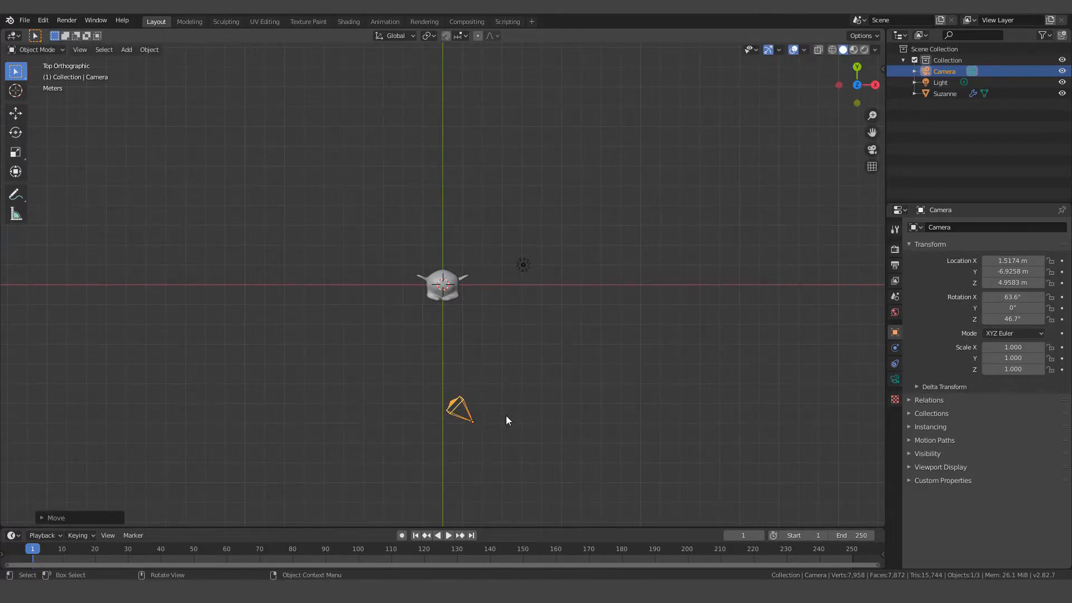
- In right side view, lower the camera along the Z axis to about Z 0.08 m, level with the monkey head
key(KP_3)
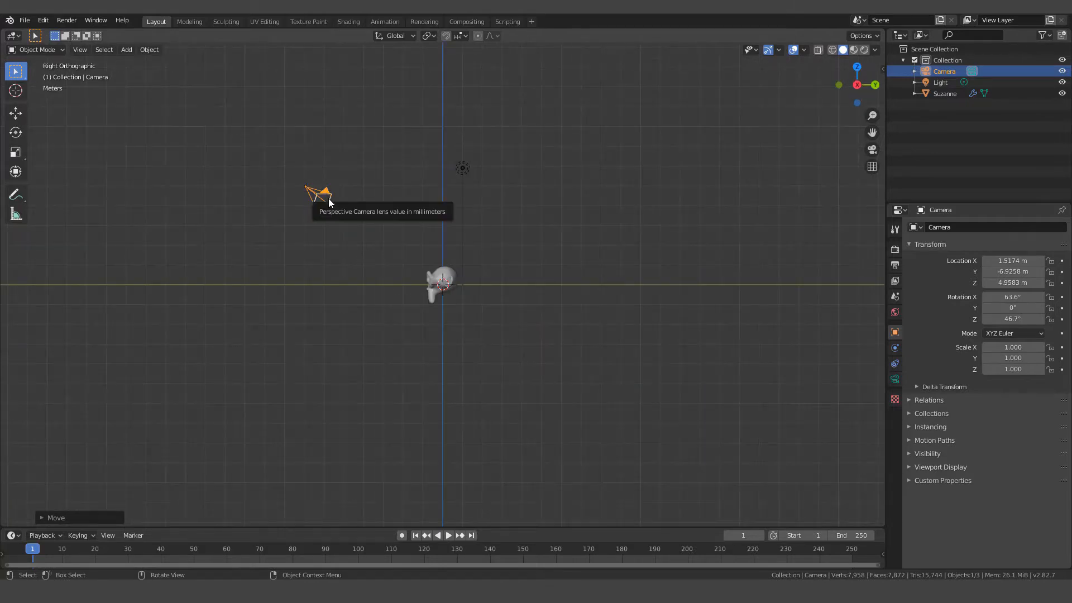
key(g)
key(z)
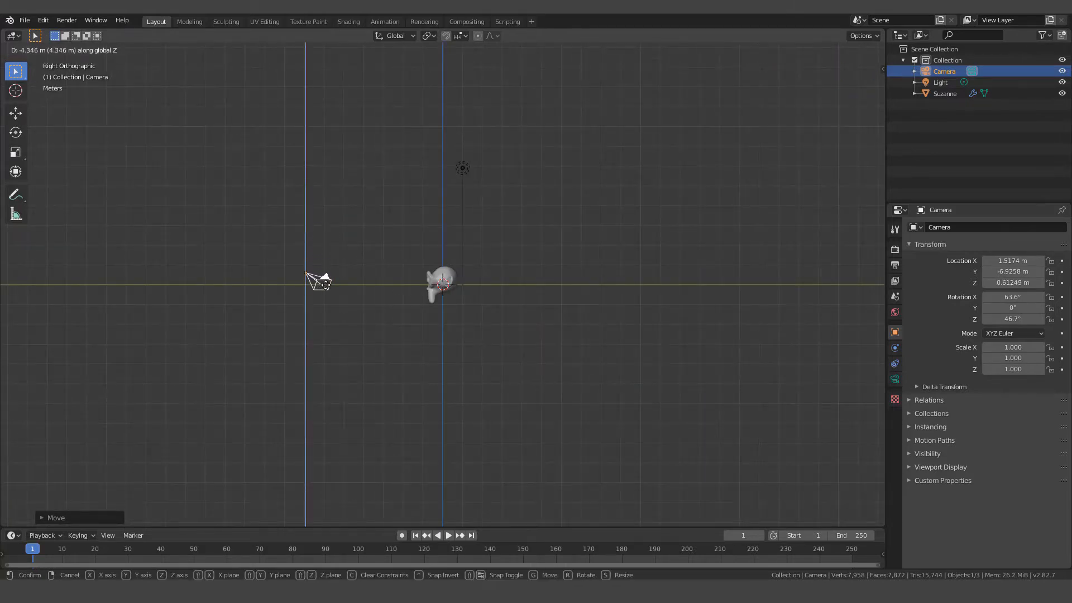
click(328, 293)
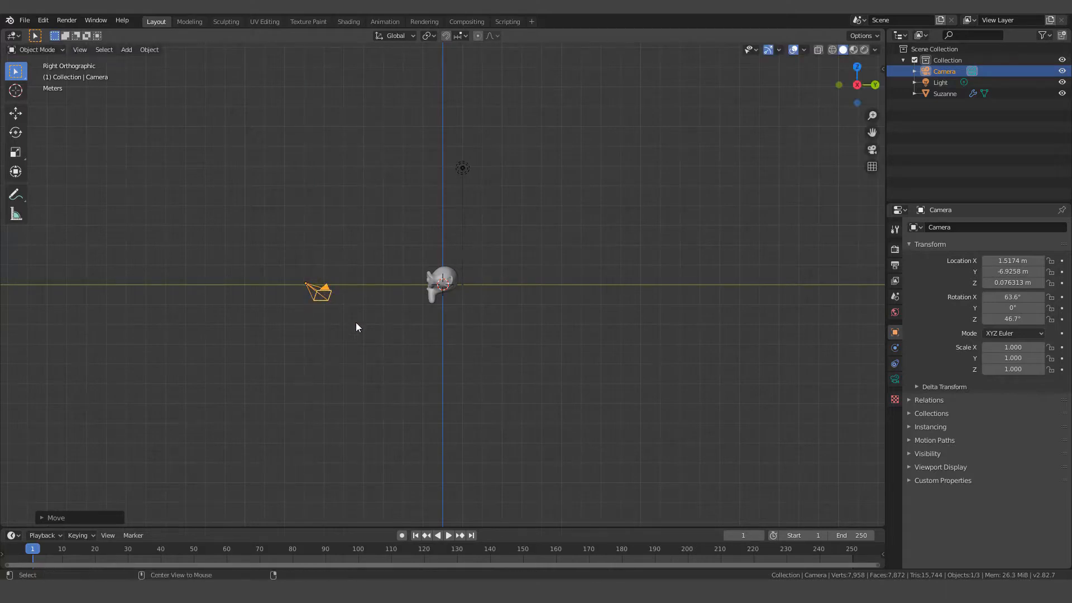
- Clear the camera's rotation and rotate it 90° about the global X axis so it faces the monkey horizontally
key(alt+r)
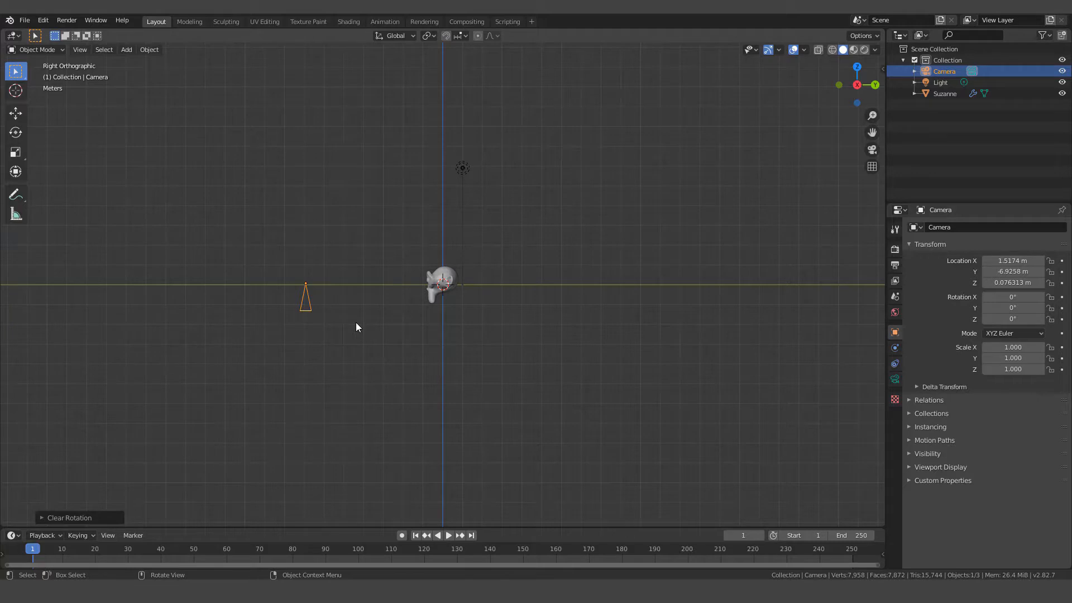
text(rx90)
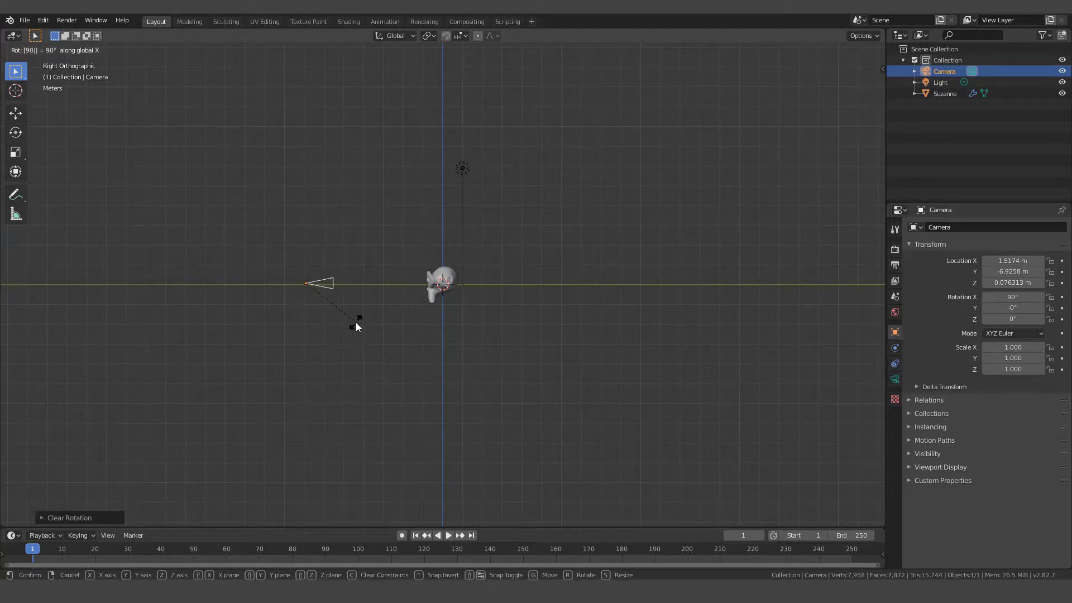
key(Return)
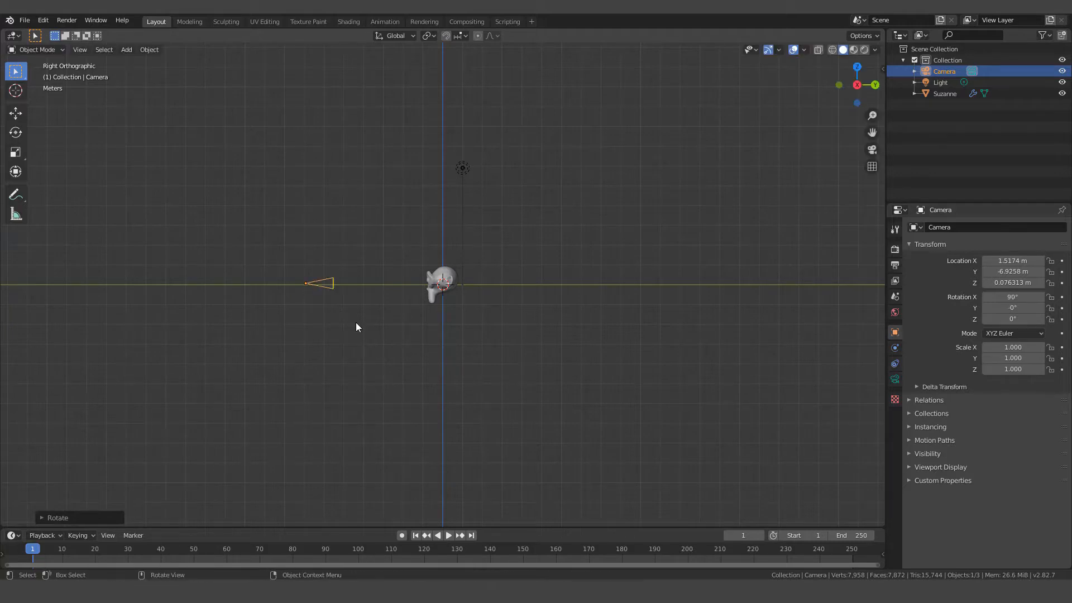
- Look through the camera and trackball-rotate it to about X 89.4°, Z 10.9° to centre the monkey head in the frame
key(KP_0)
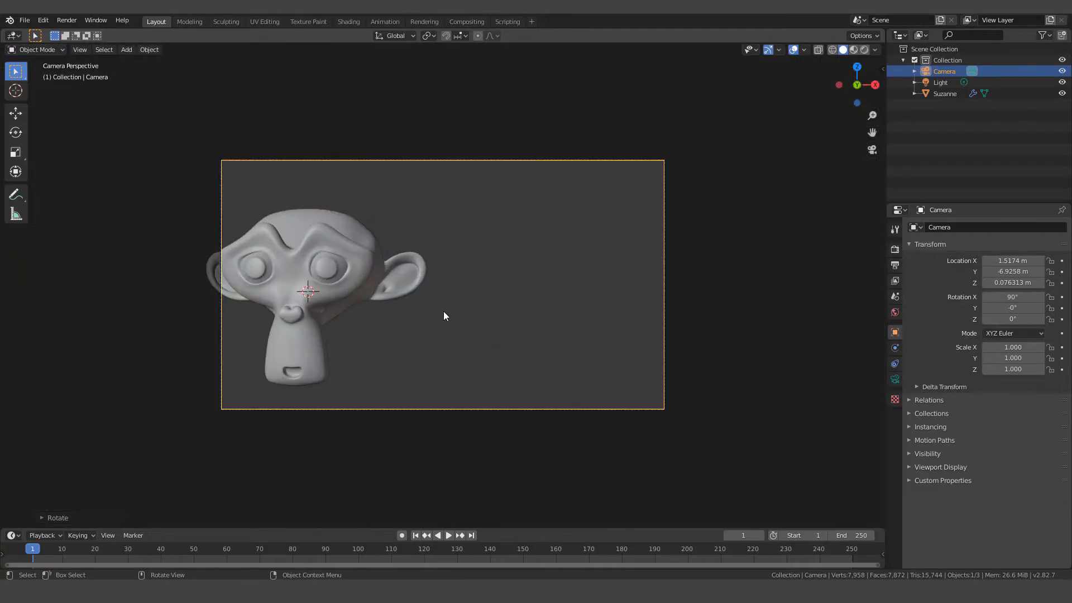
key(r)
key(r)
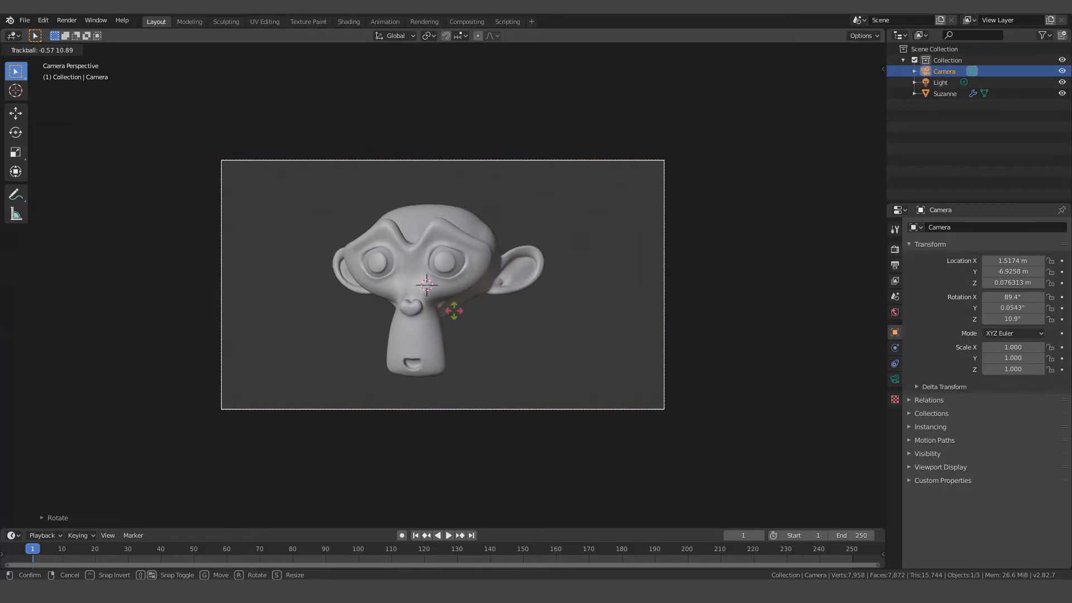
click(454, 310)
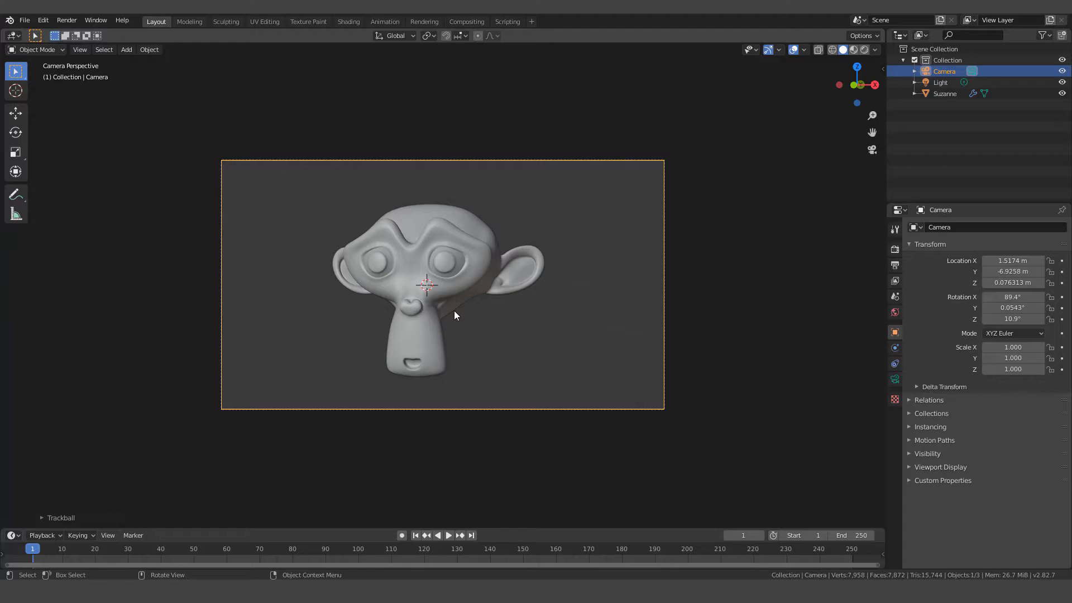
- Select the monkey head, split the 3D viewport into two side-by-side areas, and make the second a Shader Editor with its sidebar hidden
click(456, 239)
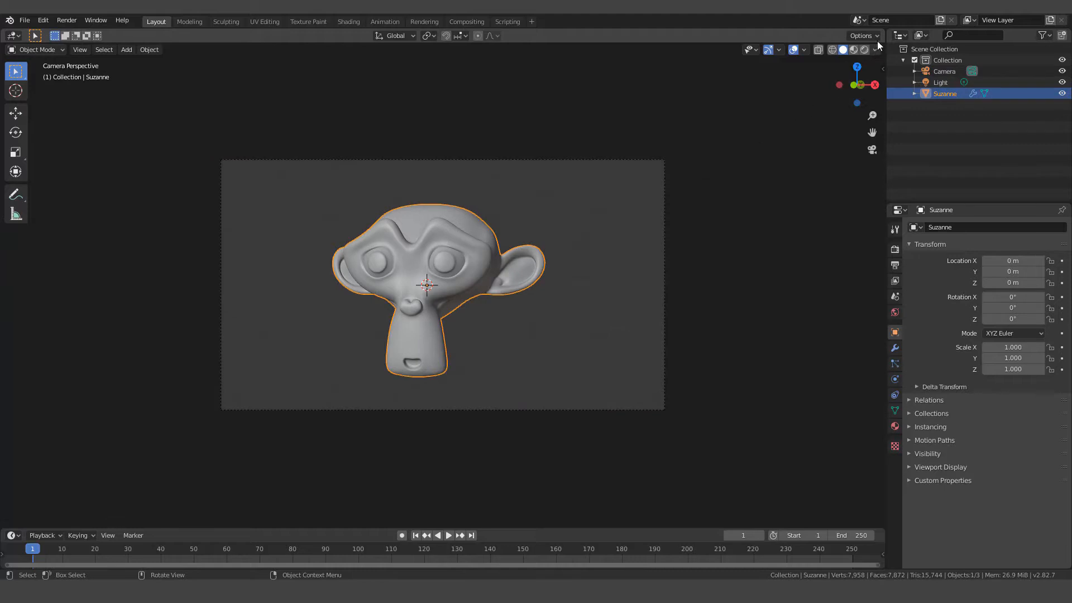
drag(883, 32, 499, 109)
scroll(243, 335, up, 5)
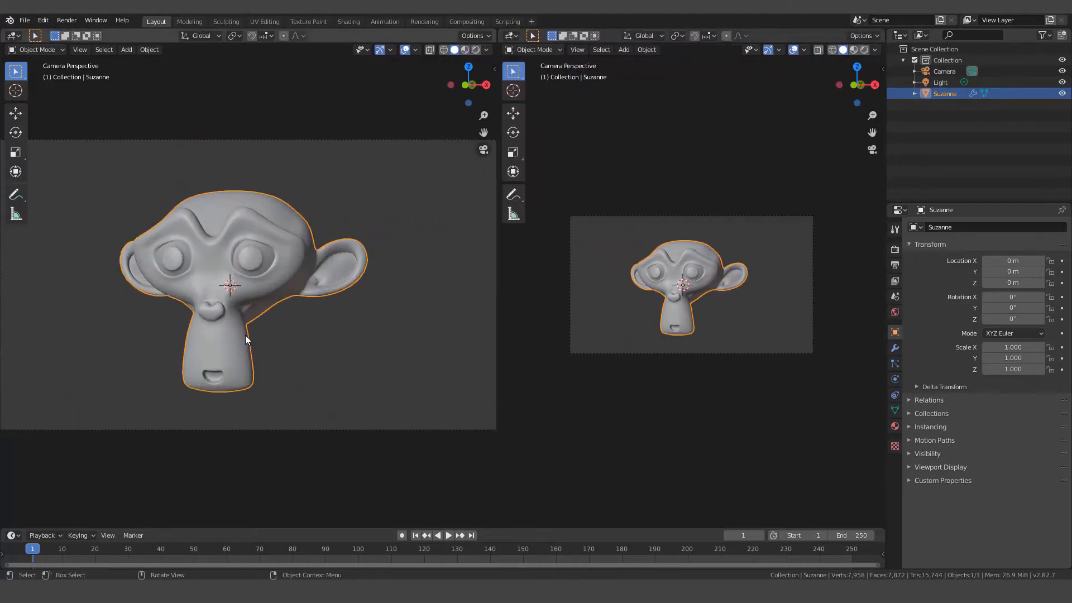
click(510, 36)
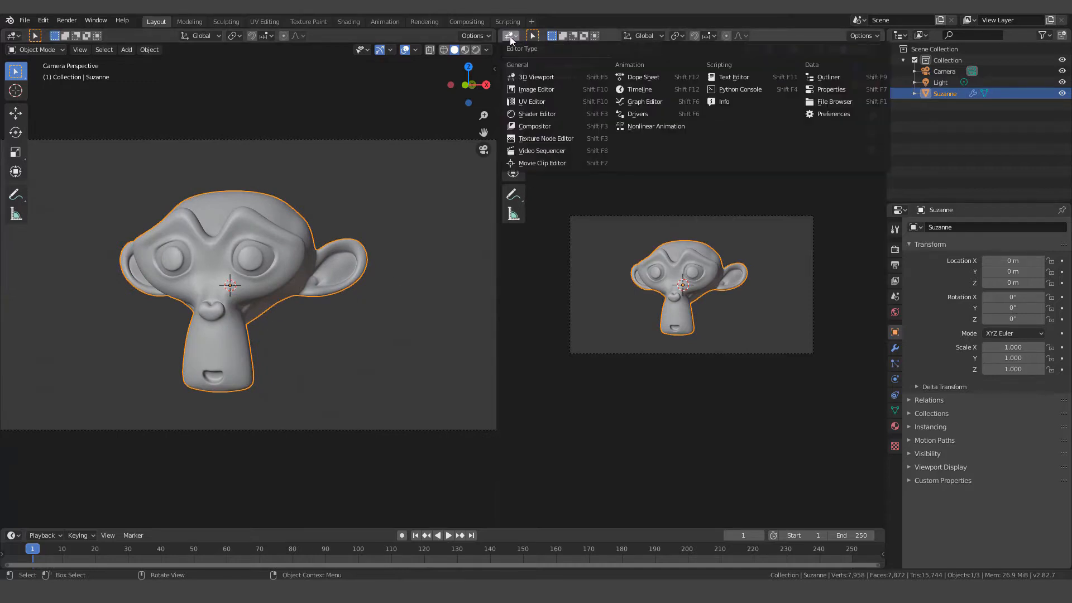
click(532, 113)
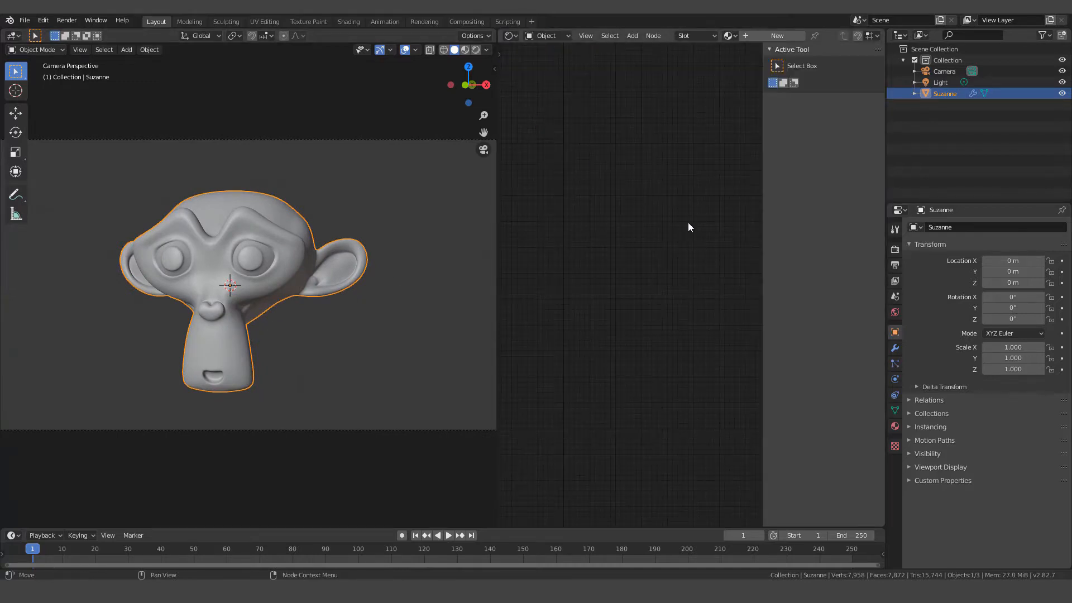
key(n)
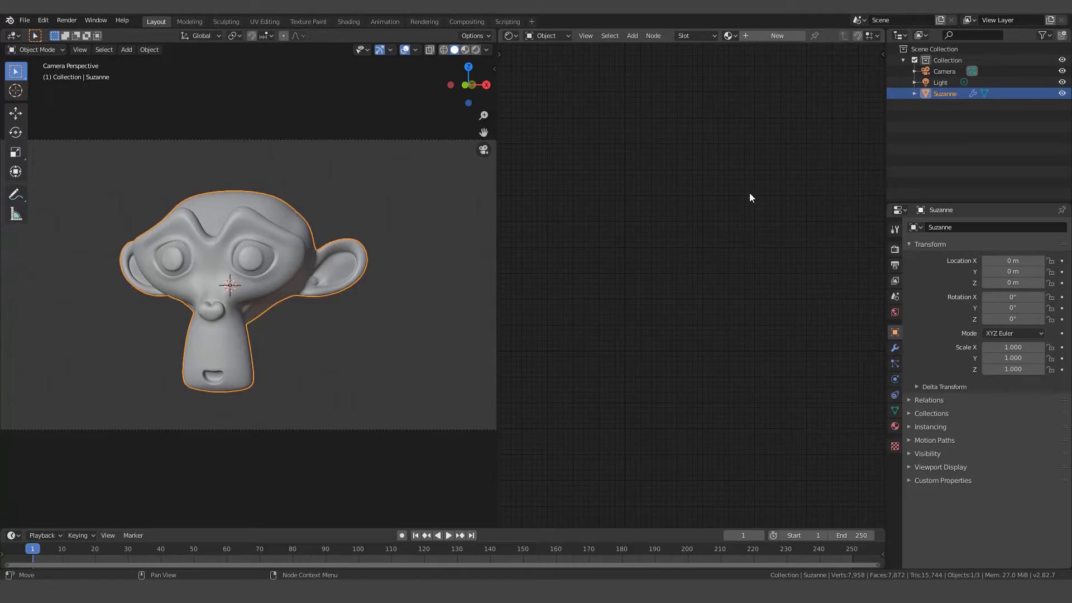
- Create a new material for the monkey head and spread the Principled BSDF and Material Output nodes far apart
click(766, 37)
scroll(661, 336, up, 2)
middle_drag(661, 336, 661, 206)
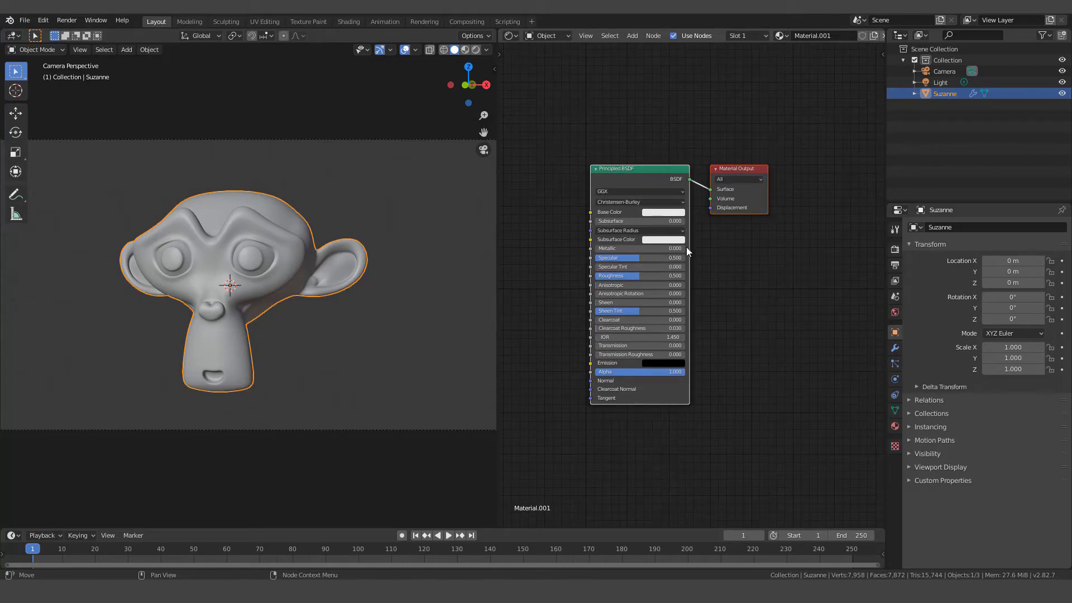
drag(641, 176, 563, 171)
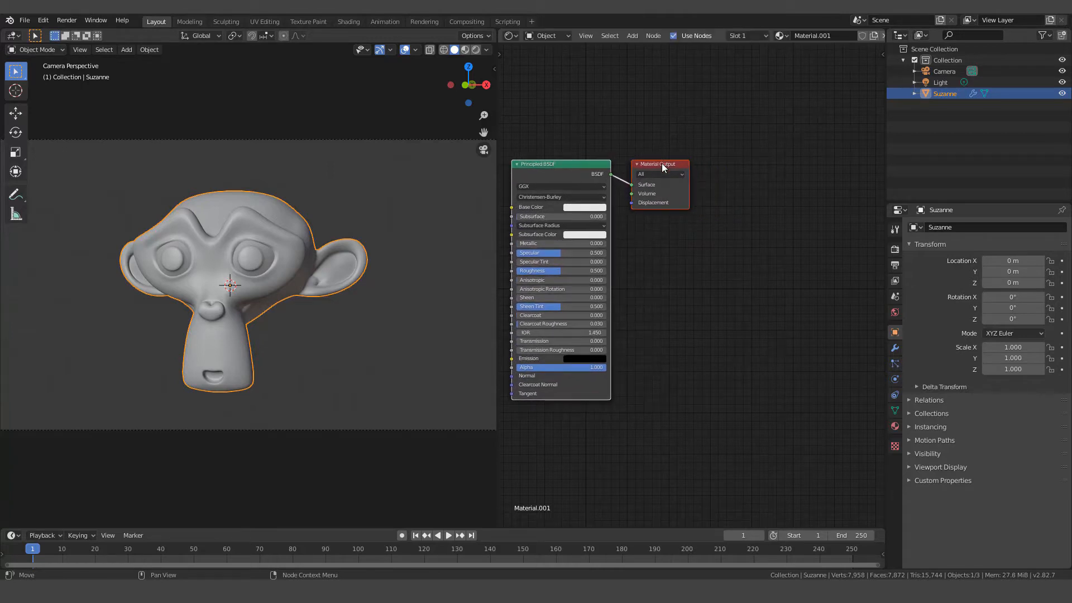
click(663, 164)
drag(655, 163, 850, 158)
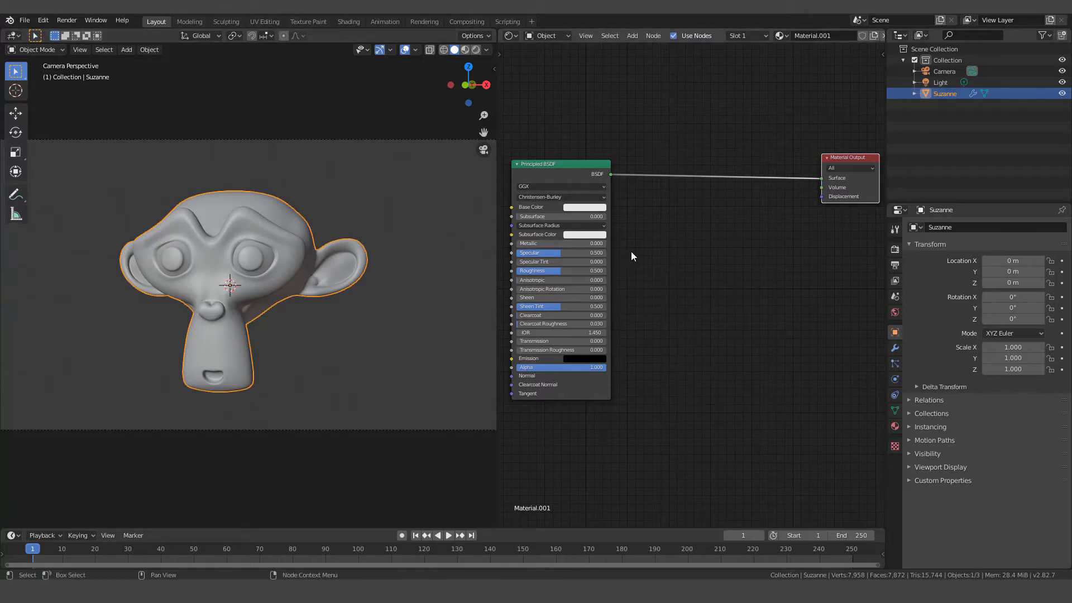
- Insert a Shader to RGB node on the link between the Principled BSDF and Material Output nodes
key(shift+a)
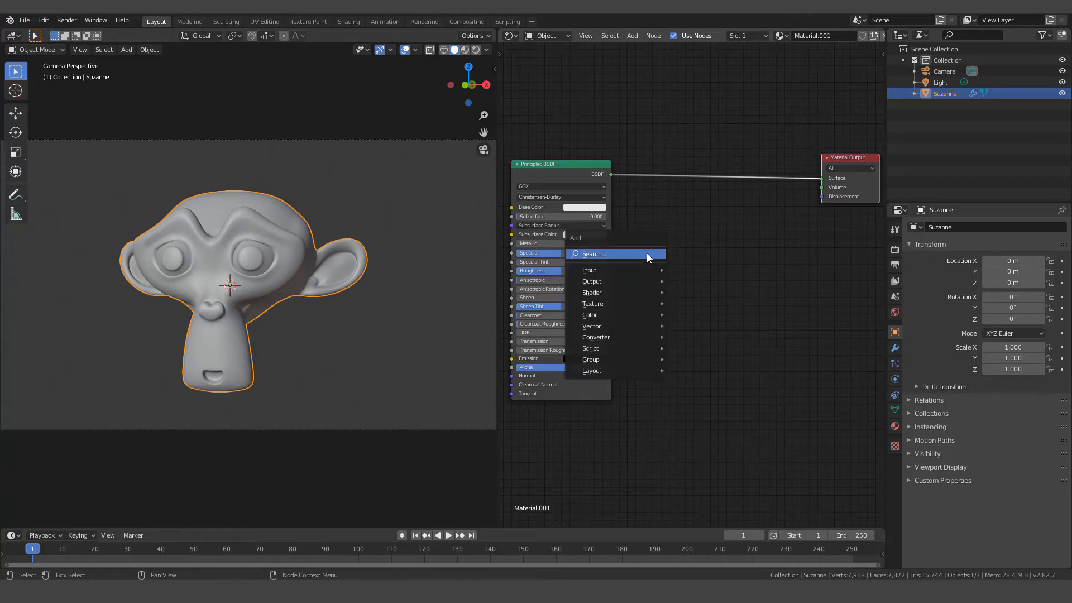
mouse_move(598, 336)
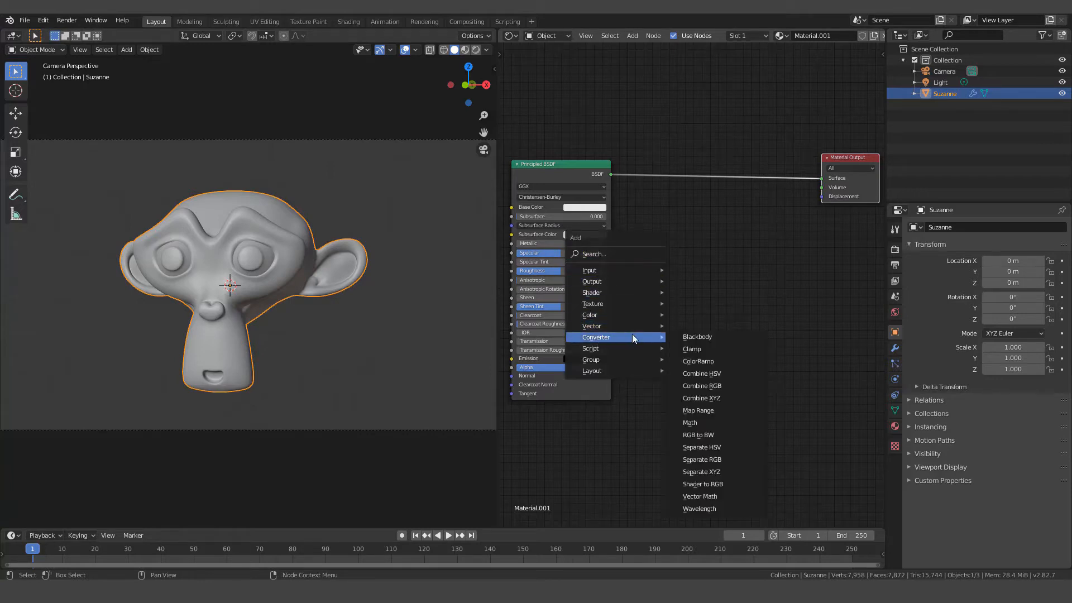
click(696, 484)
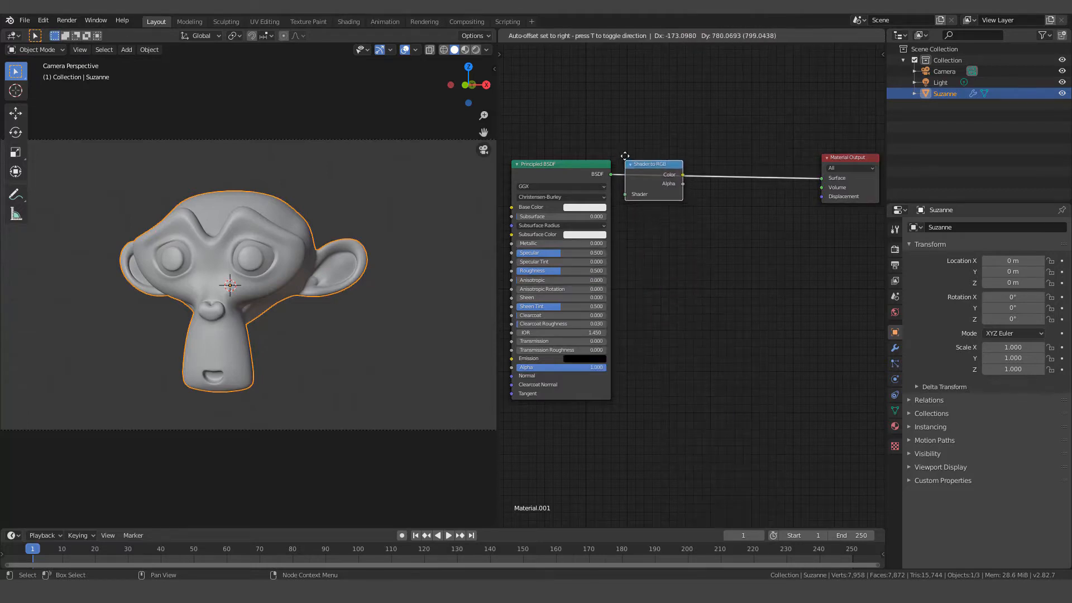
click(625, 151)
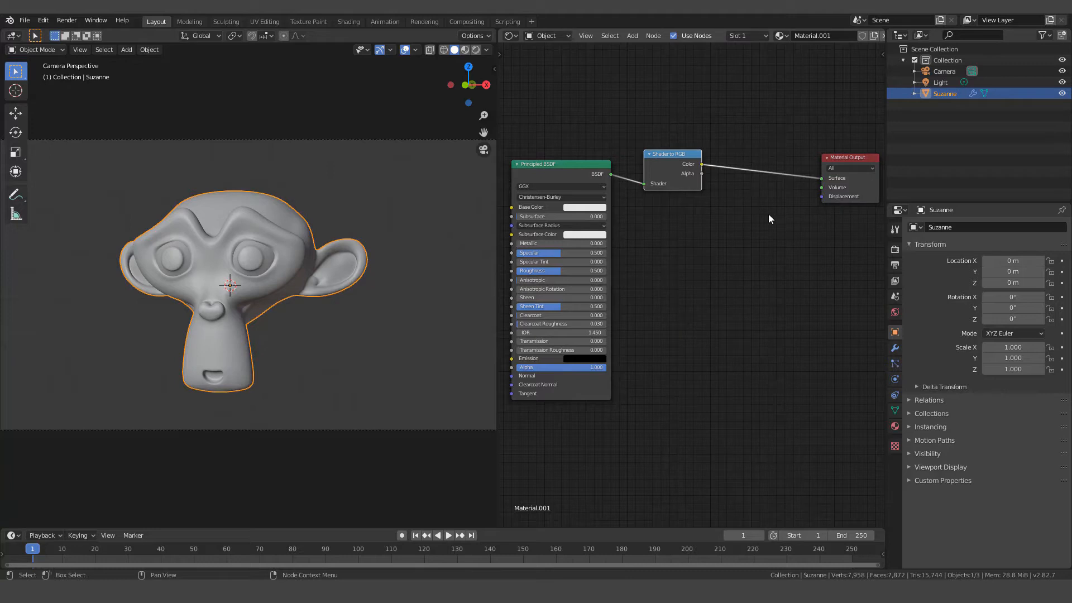
- Insert a ColorRamp node on the link between the Shader to RGB and Material Output nodes
key(shift+a)
mouse_move(752, 196)
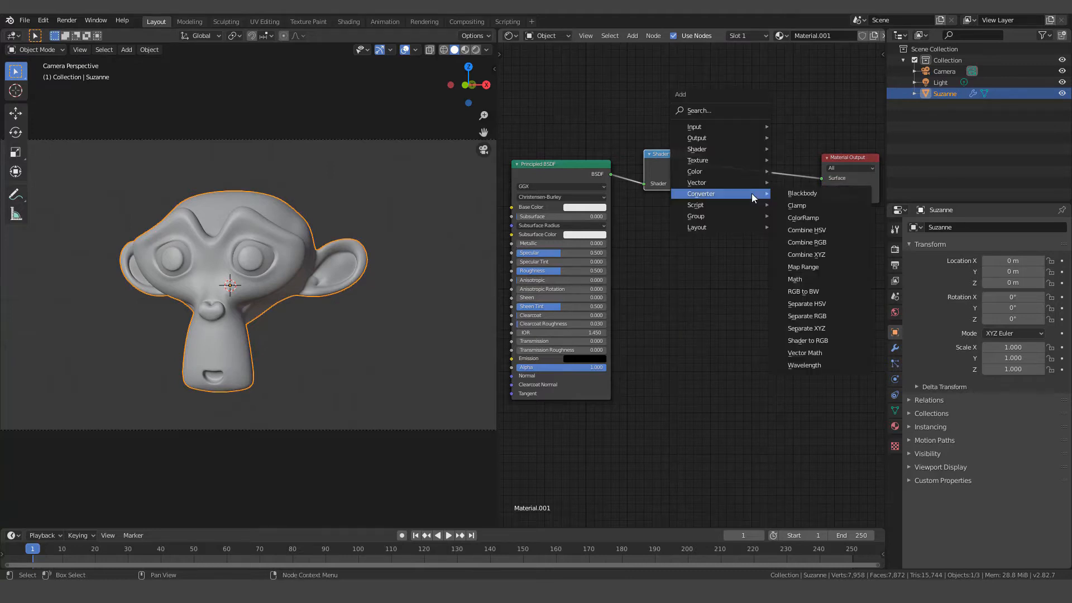
click(799, 218)
click(734, 131)
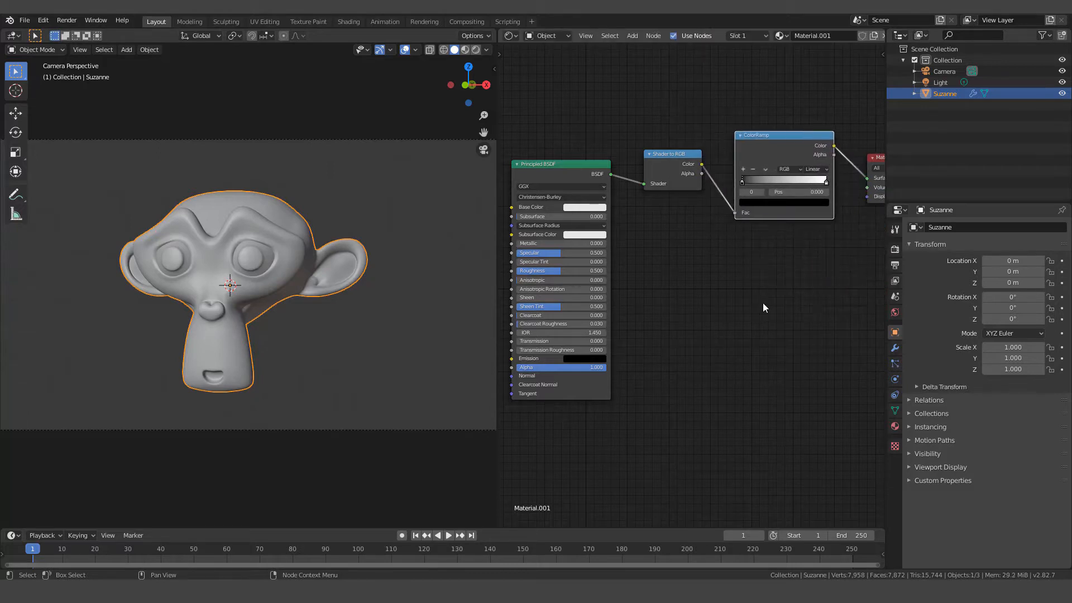
middle_drag(764, 301, 784, 358)
- Switch the 3D viewport to Rendered shading to preview the monkey head's material
scroll(280, 326, up, 3)
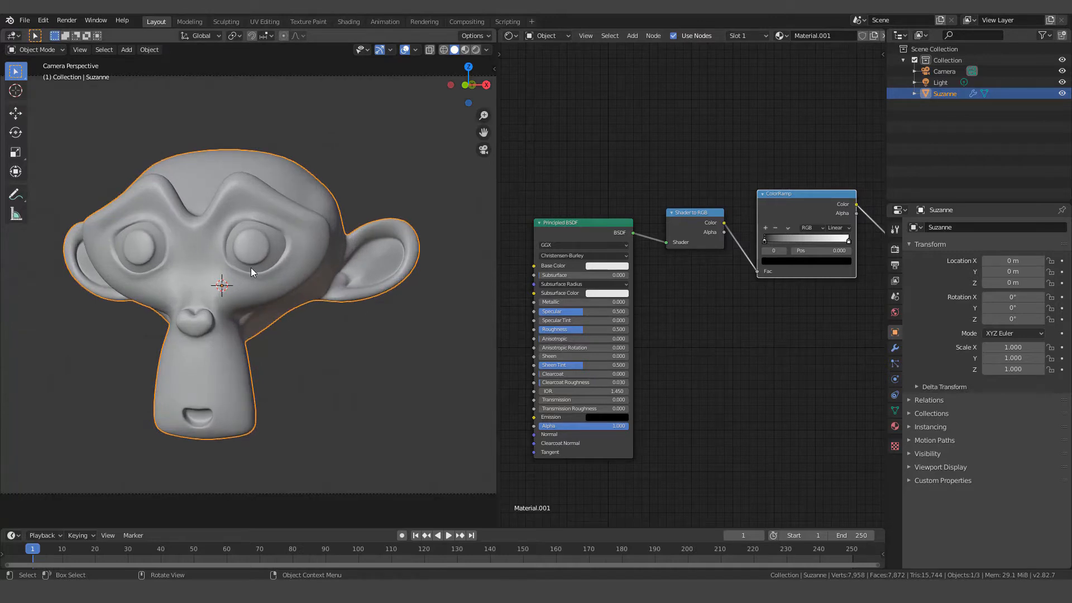
key(z)
click(254, 203)
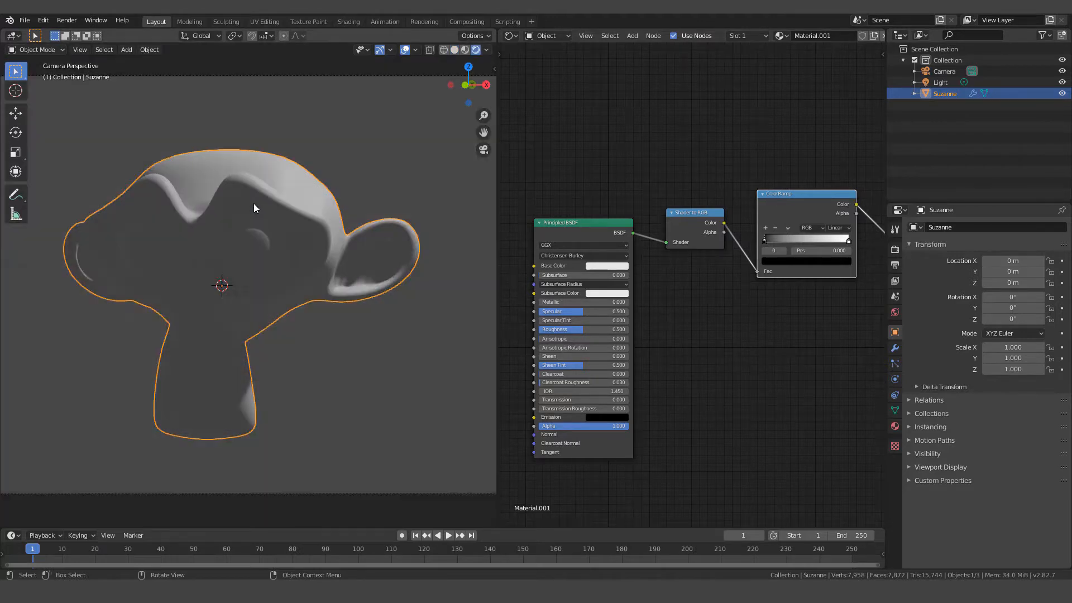
- Move the light along the global Y axis to about Y -4.26 m, and return to the camera view fitted to the viewport
scroll(286, 295, down, 3)
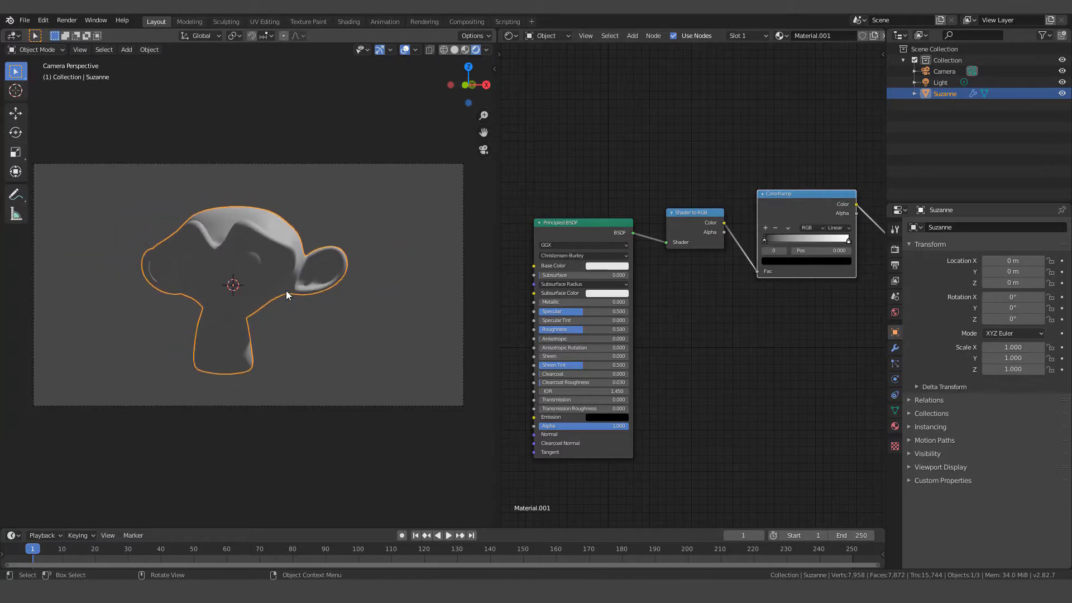
middle_drag(290, 290, 259, 363)
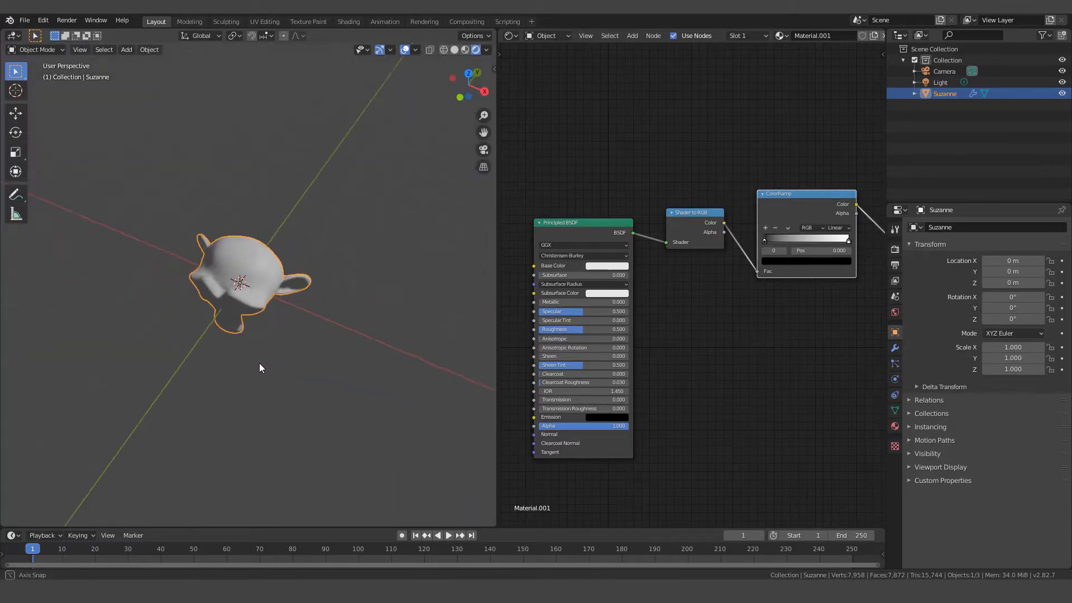
click(391, 197)
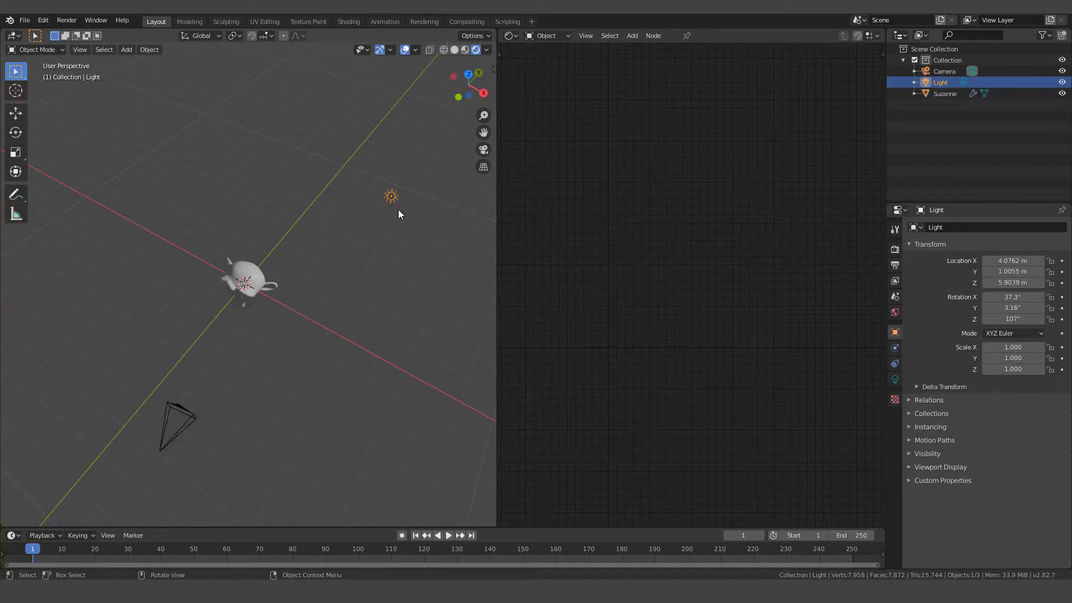
key(g)
key(y)
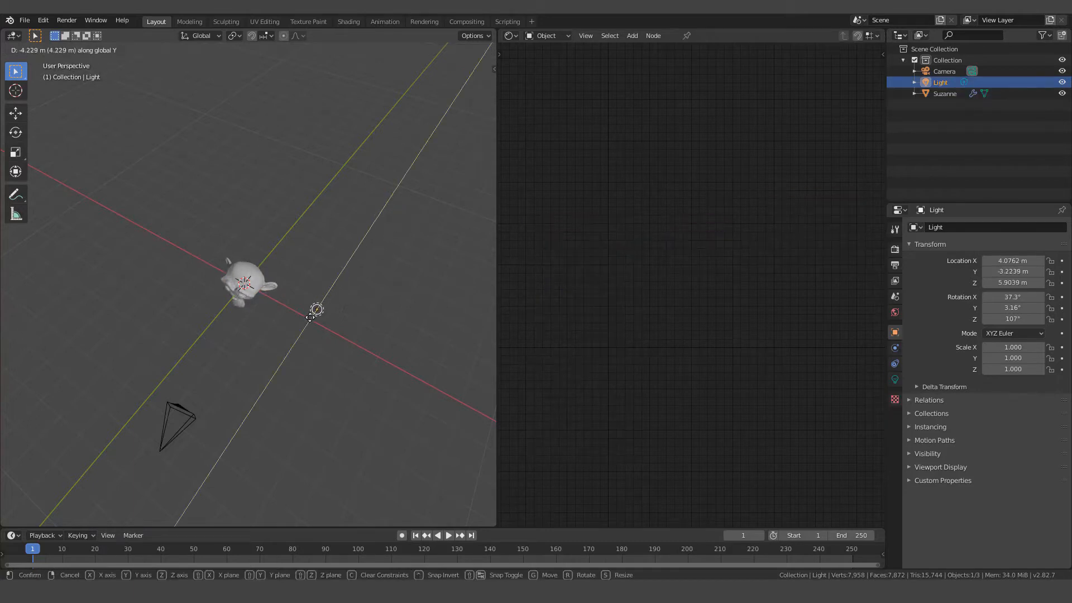
click(287, 353)
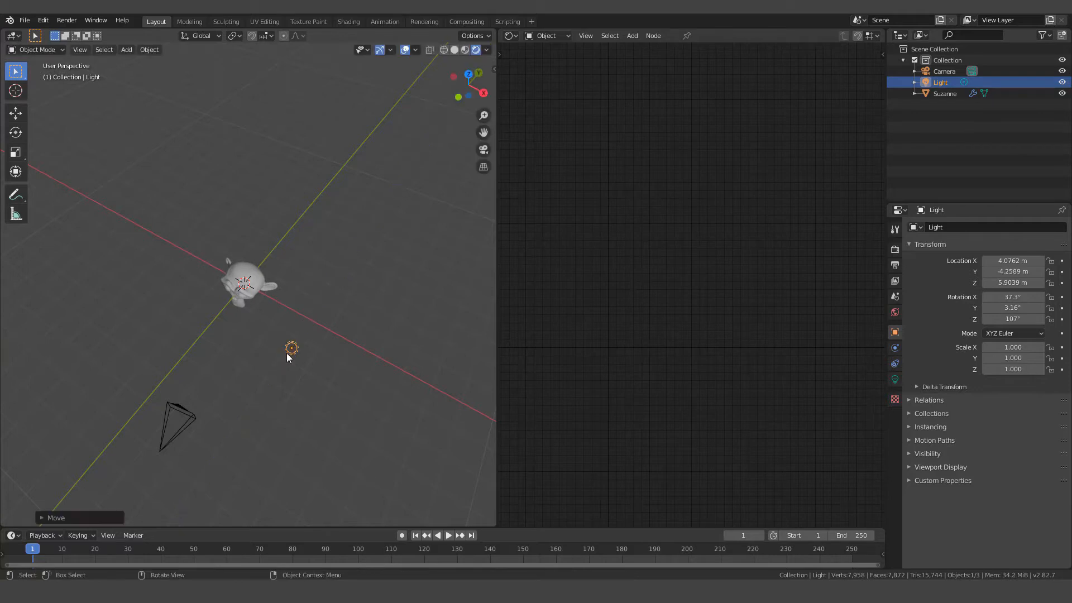
key(KP_0)
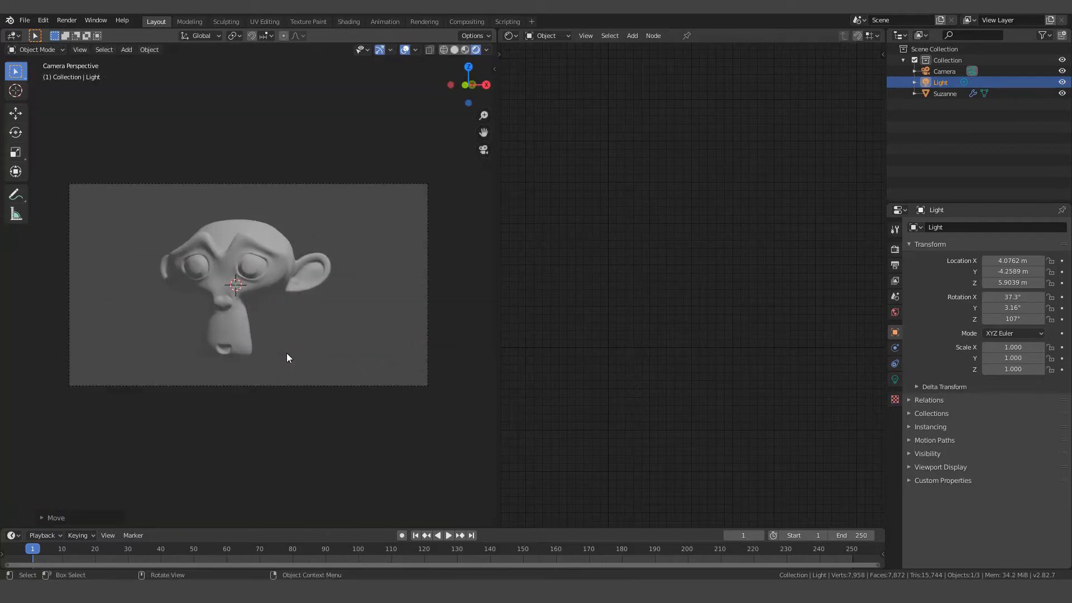
key(Home)
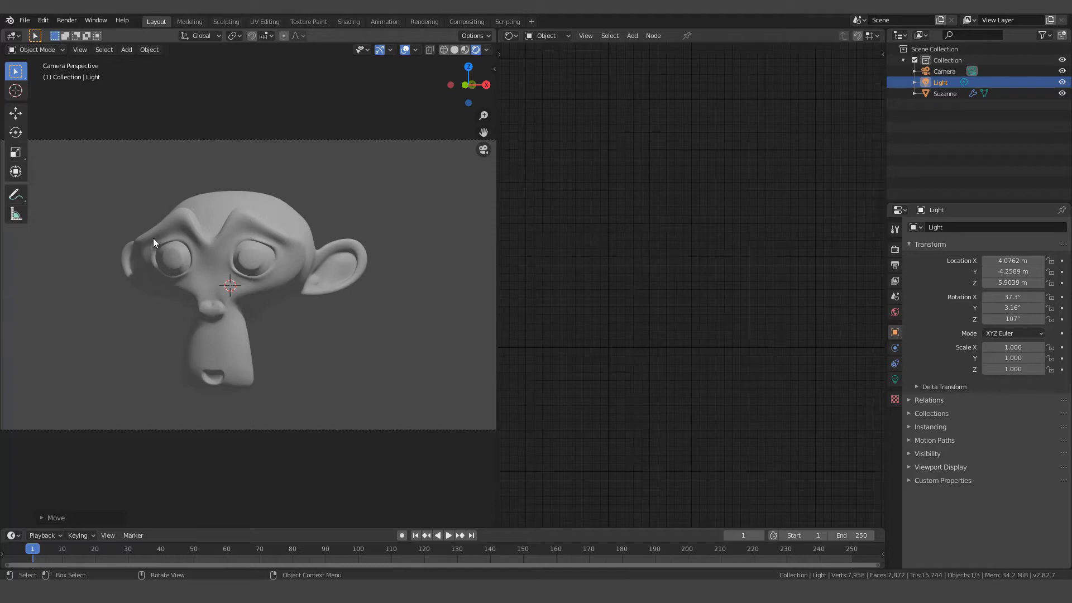
- Select the monkey head and move the ColorRamp's black stop to position 0.036
click(262, 210)
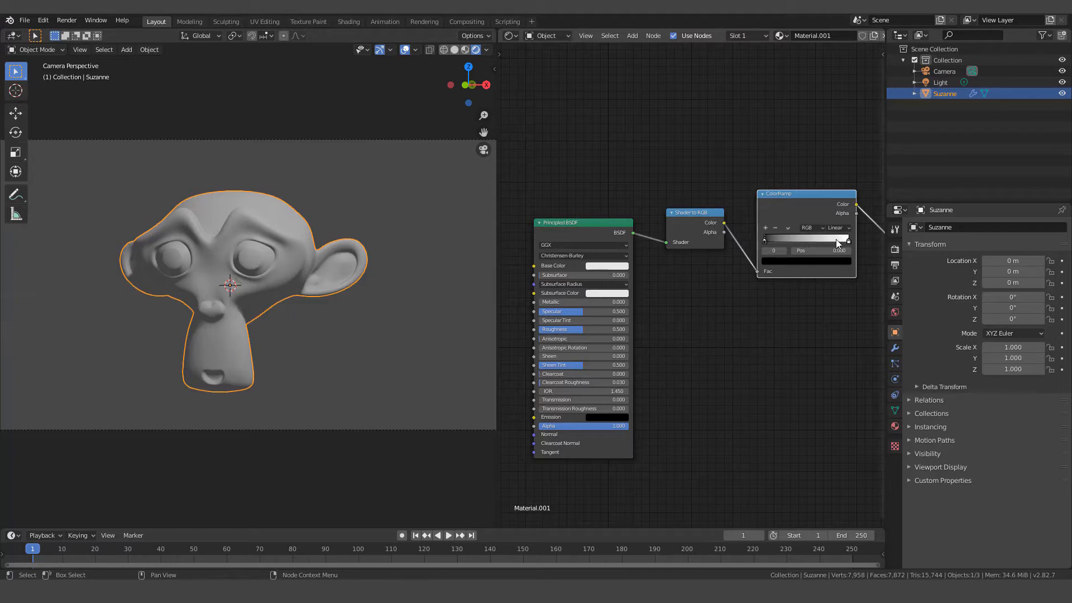
scroll(690, 329, up, 4)
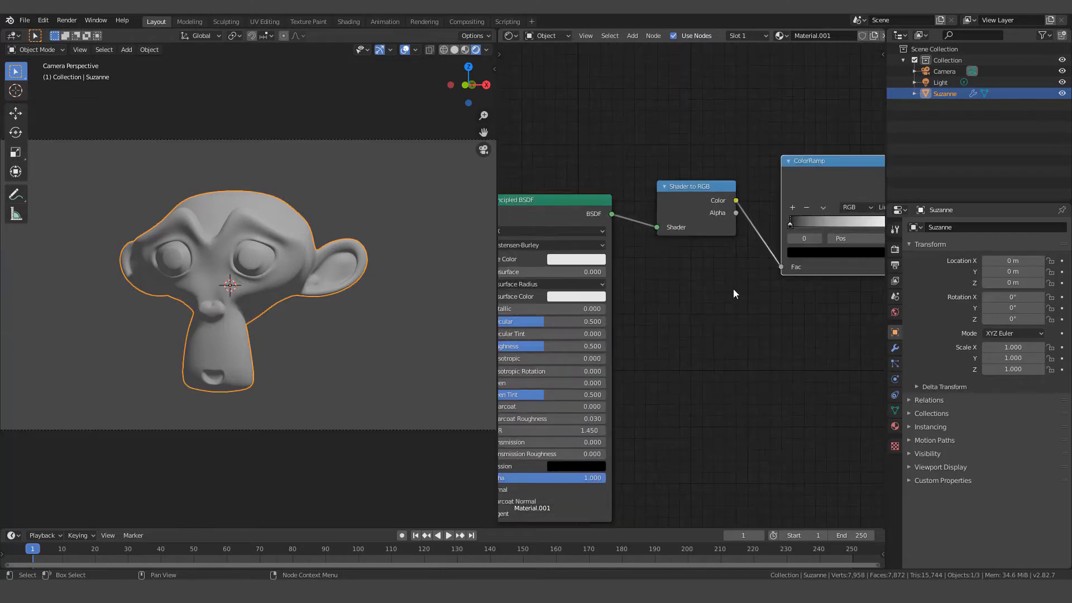
middle_drag(733, 289, 629, 307)
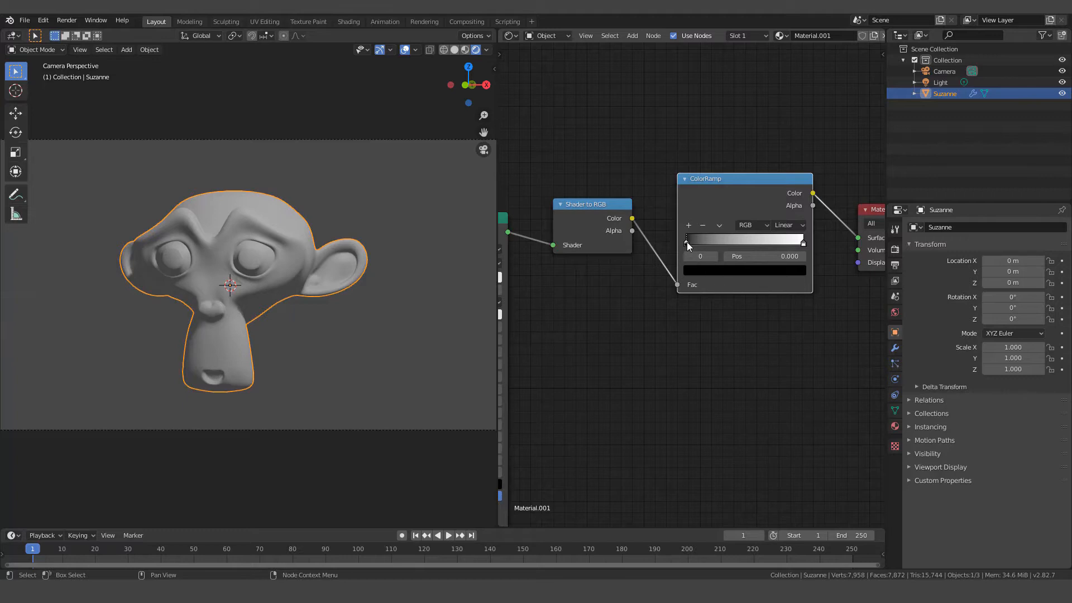
drag(691, 247, 707, 244)
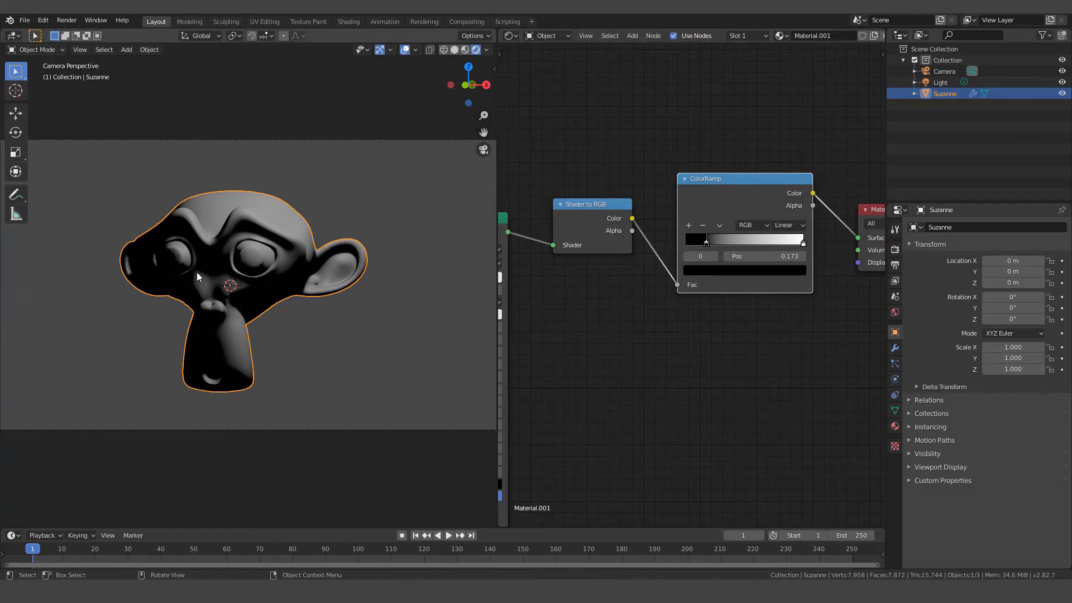
mouse_move(706, 243)
mouse_down()
mouse_move(753, 243)
mouse_move(692, 252)
mouse_up()
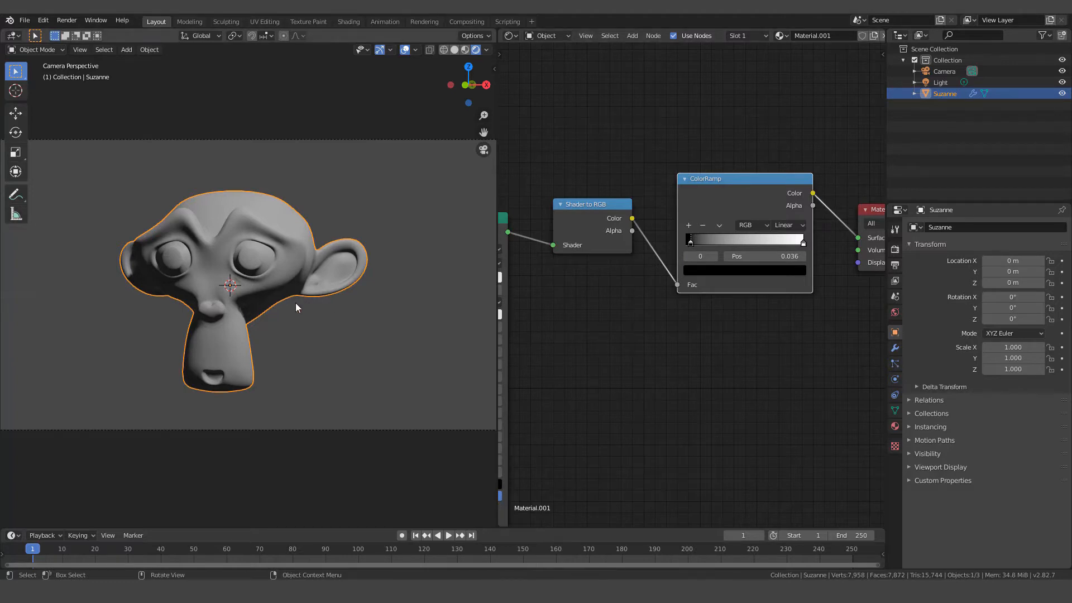
- Recolour the ColorRamp's black stop to a dark blue with hue about 0.593 and saturation about 0.978
click(704, 271)
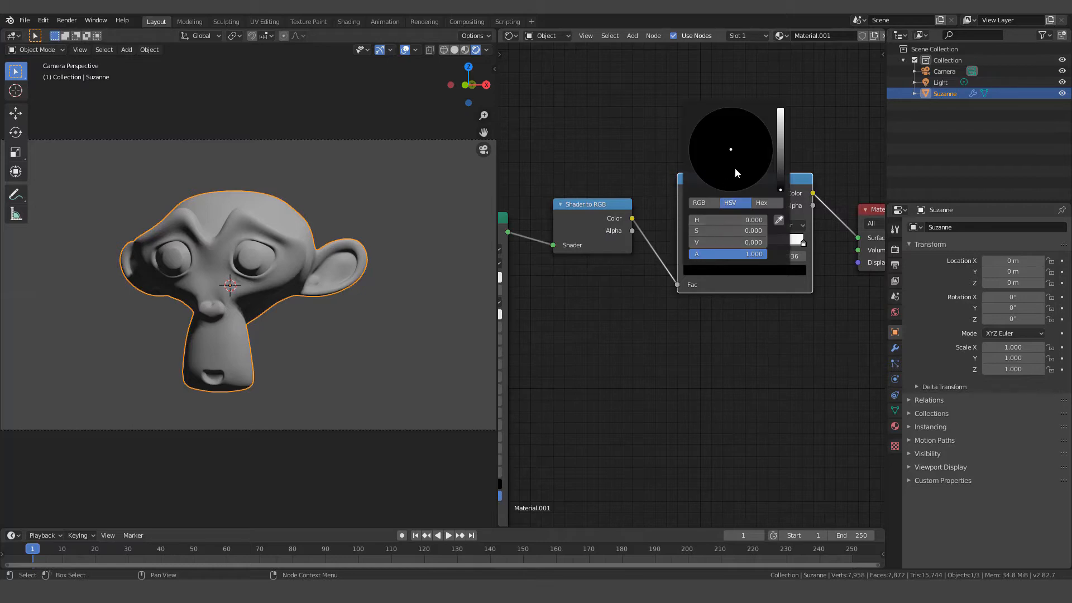
mouse_move(780, 190)
mouse_down()
mouse_move(781, 156)
mouse_move(740, 137)
mouse_move(754, 114)
mouse_up()
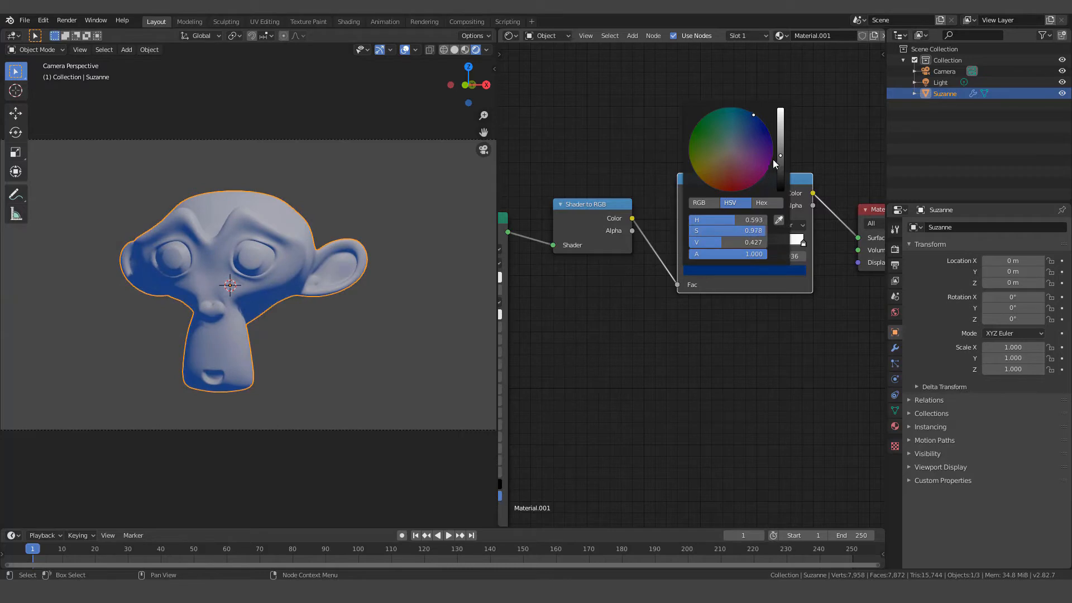
drag(781, 156, 780, 163)
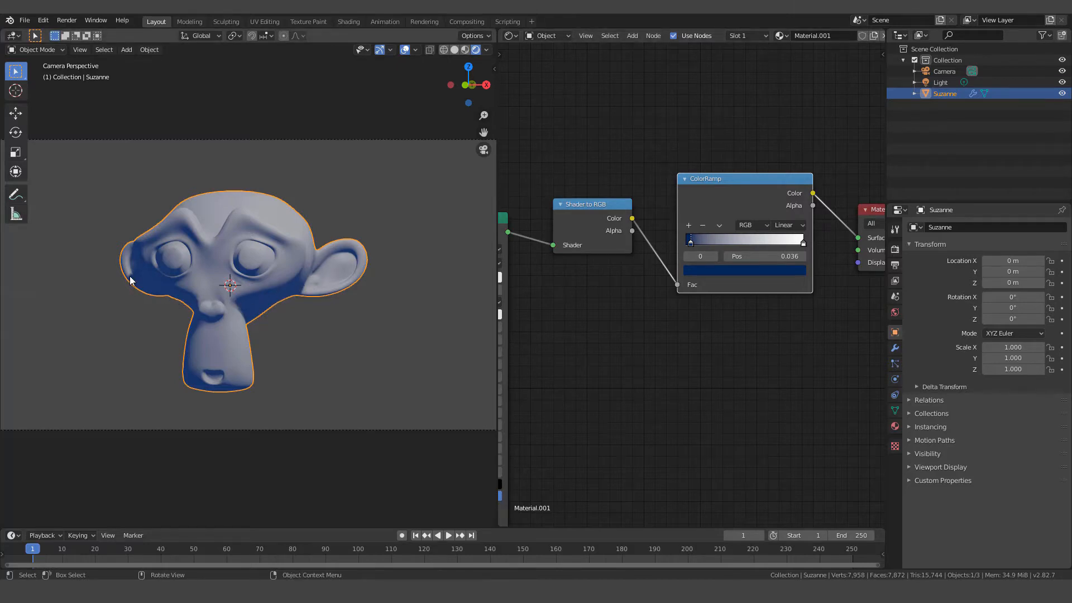
- Move the ColorRamp's white stop to position 0.450 and recolour it light orange with hue 0.071, saturation 0.612 and value 1.000
scroll(201, 313, up, 2)
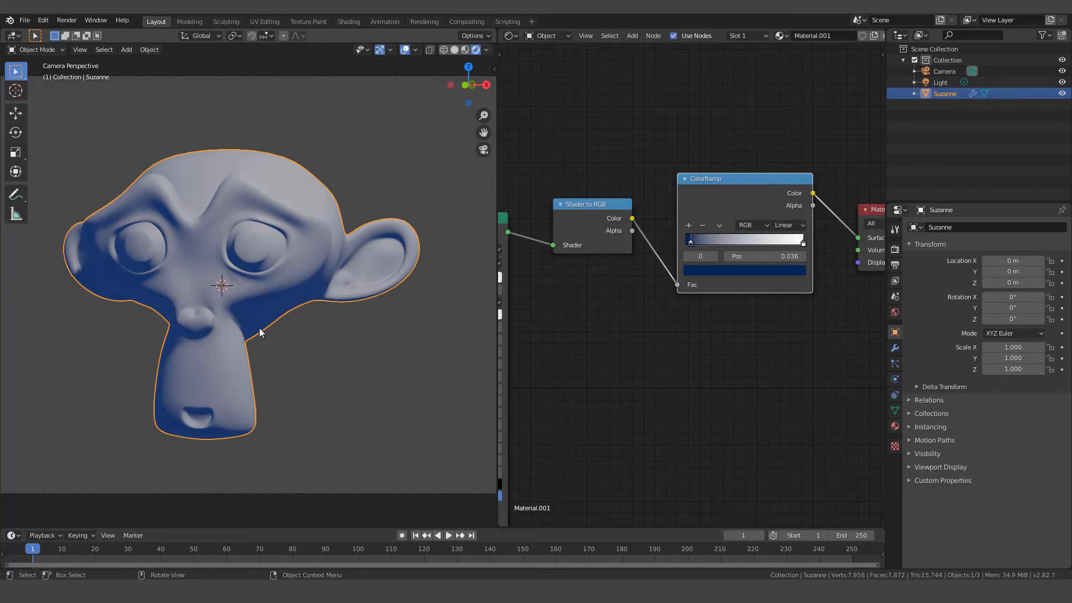
drag(803, 242, 701, 250)
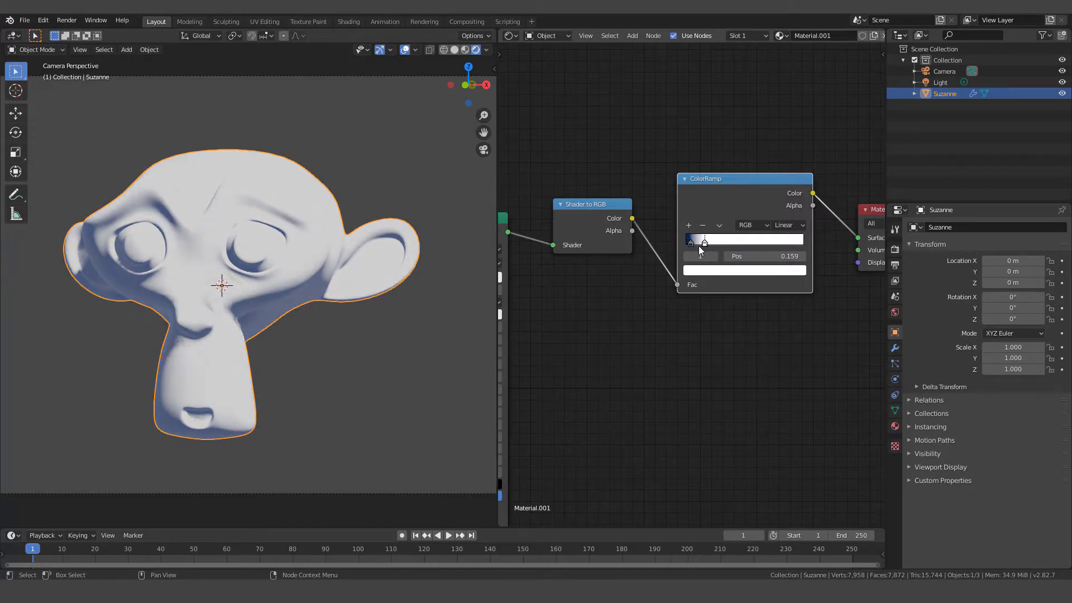
drag(700, 246, 736, 244)
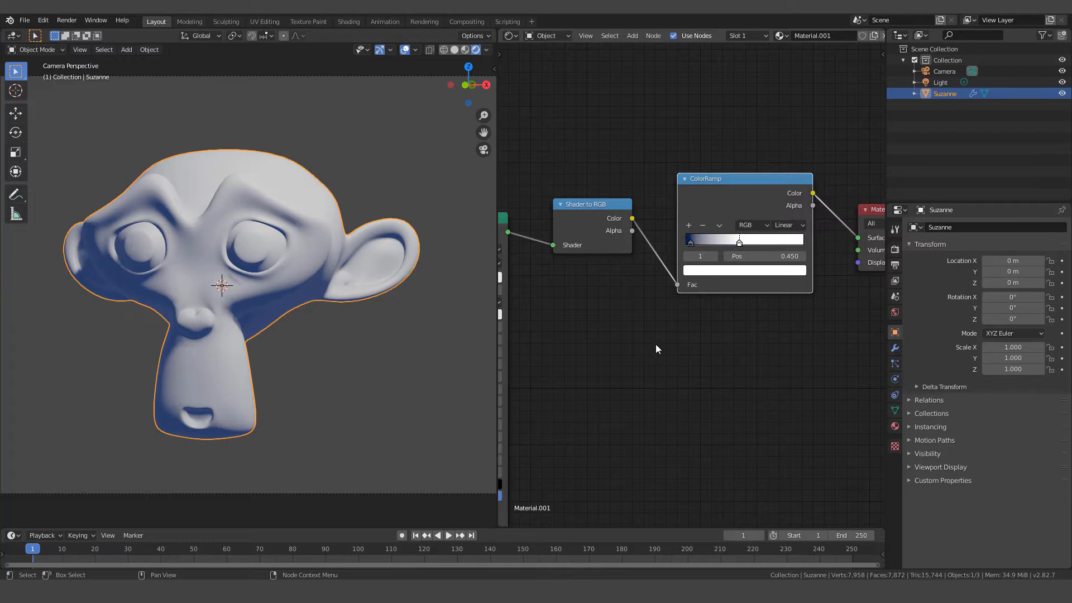
click(740, 271)
drag(729, 148, 719, 173)
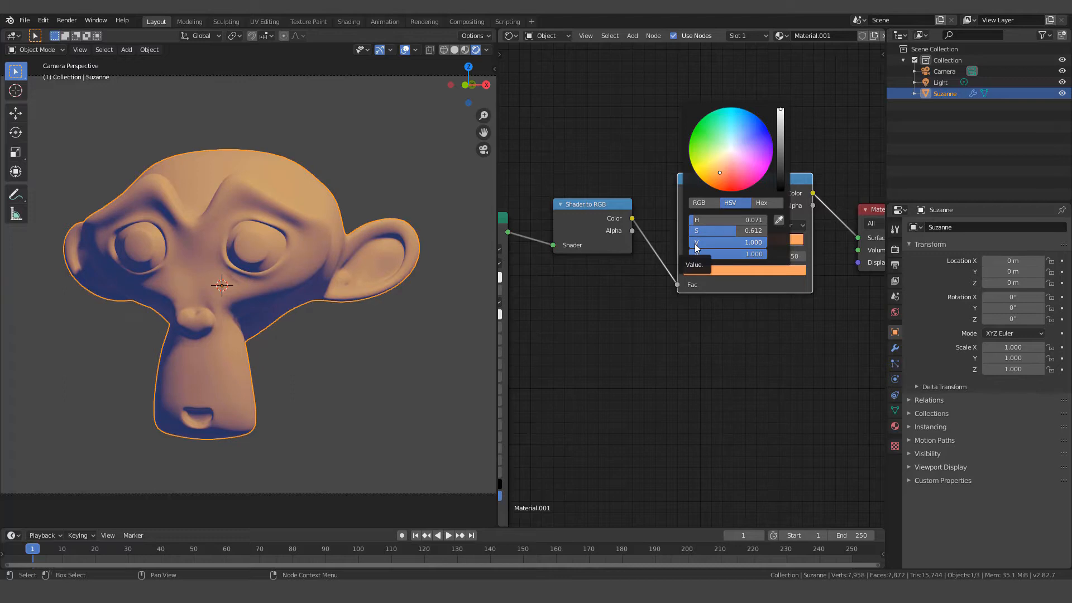
- Add a stop between the dark blue and orange stops of the ColorRamp and place it at position 0.080
scroll(184, 293, down, 3)
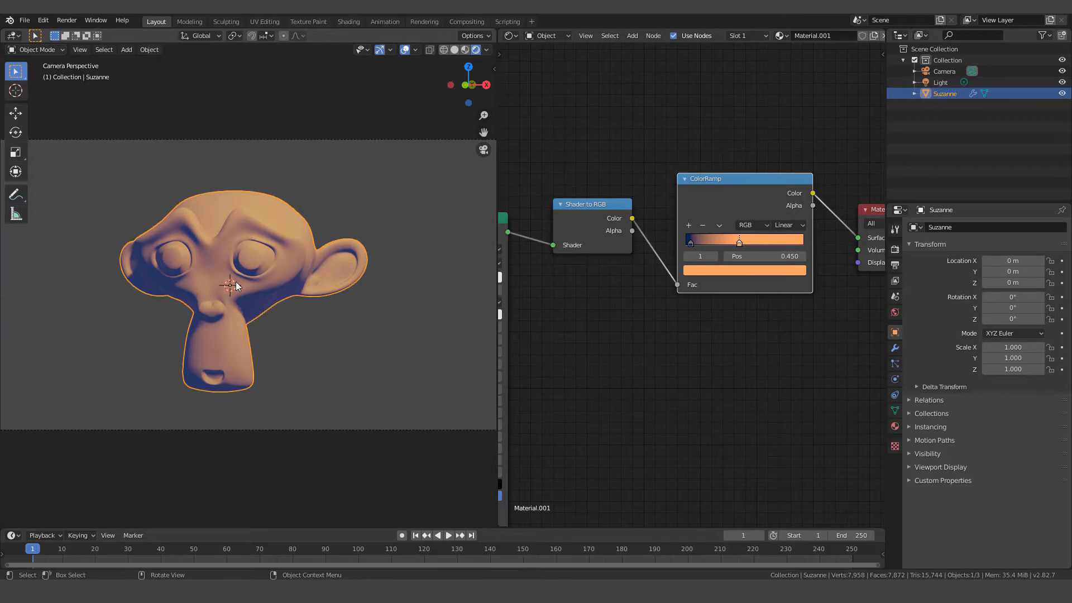
scroll(287, 279, up, 2)
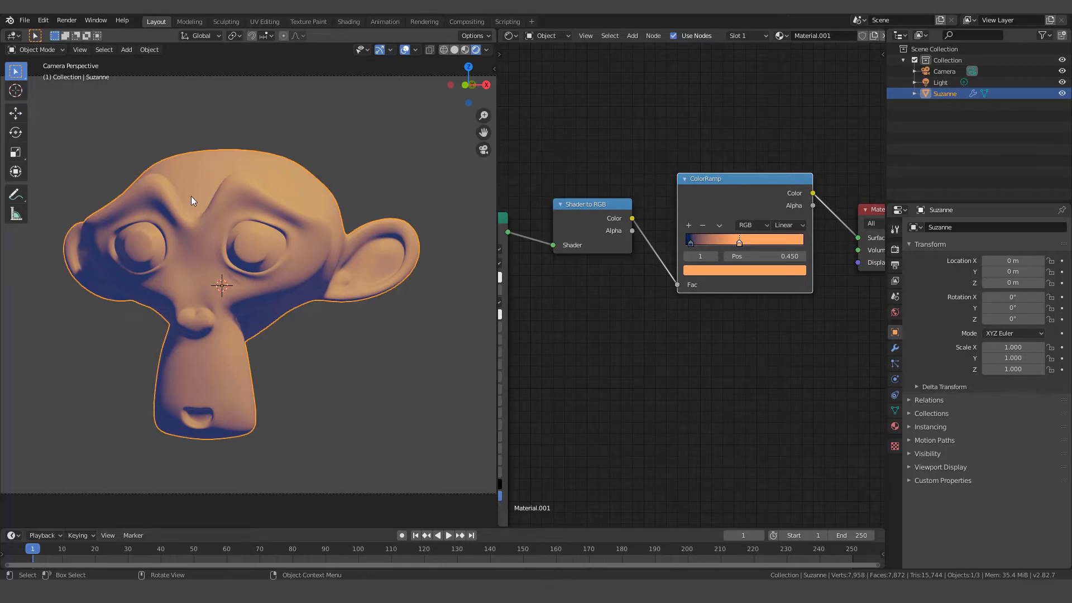
click(689, 226)
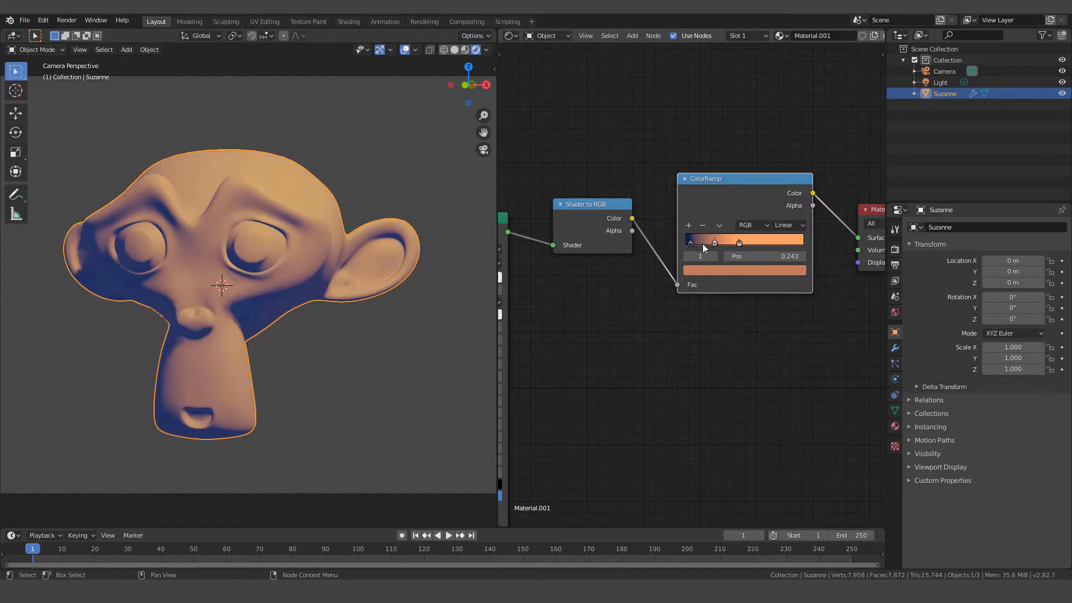
mouse_move(716, 244)
mouse_down()
mouse_move(695, 243)
mouse_move(696, 252)
mouse_up()
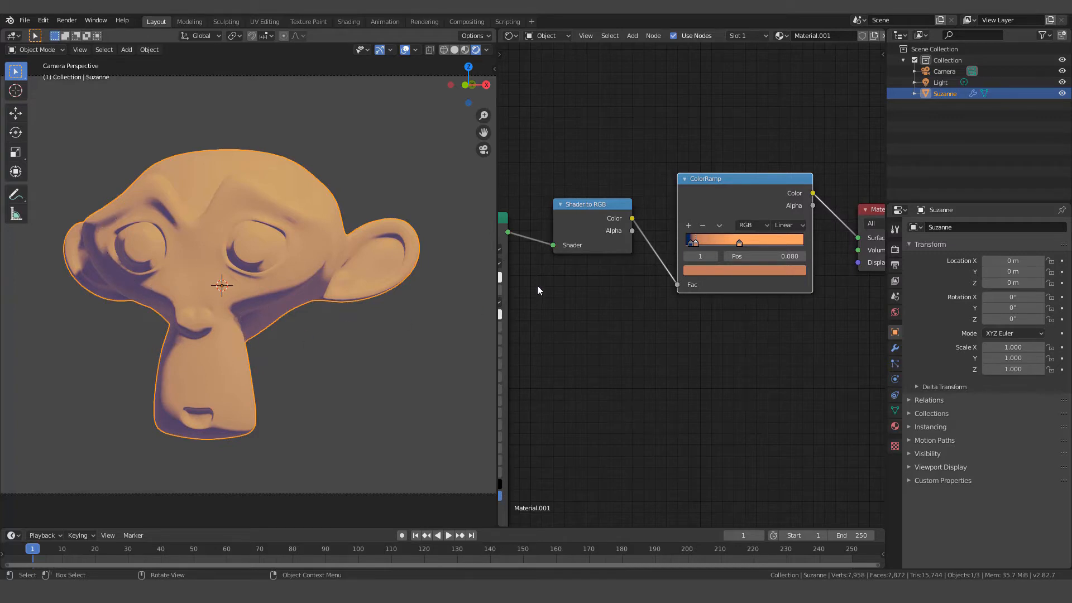
- Add another ColorRamp stop between the stop at 0.080 and the orange end stop, and shift it slightly towards the darker end
scroll(743, 240, down, 1)
mouse_move(735, 245)
mouse_down()
mouse_move(697, 246)
mouse_move(736, 247)
mouse_up()
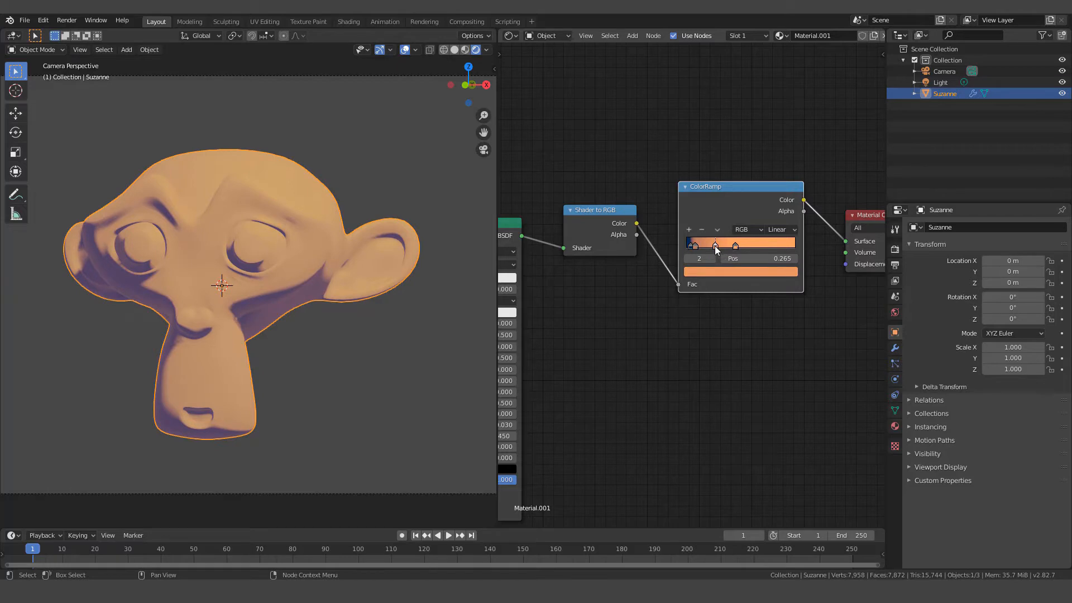
drag(715, 246, 712, 245)
- Recolour the ColorRamp stop at position 0.080 to a pinkish salmon red
click(695, 245)
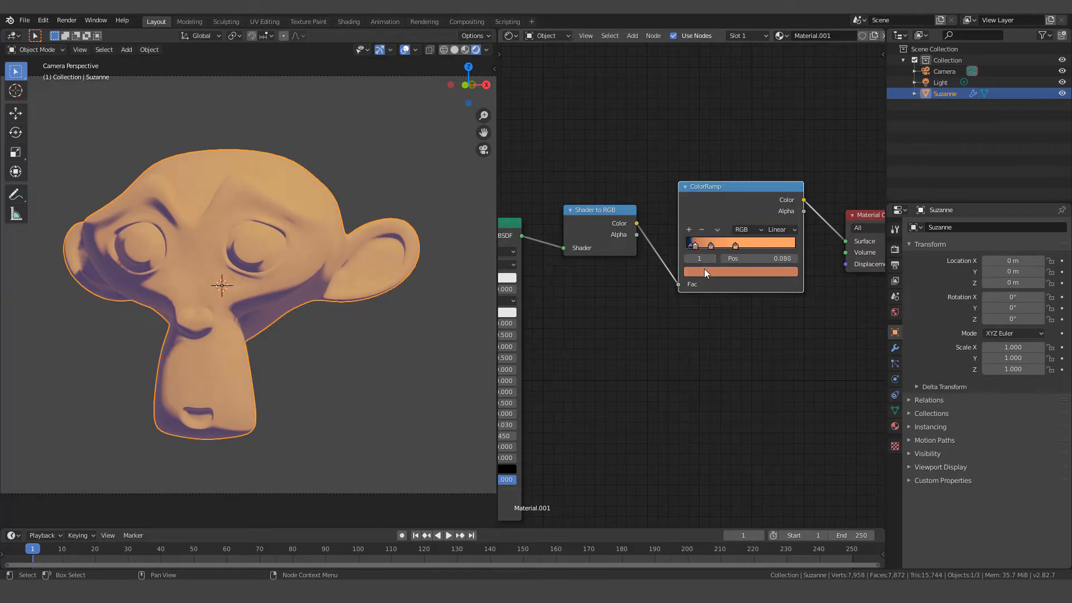
click(709, 272)
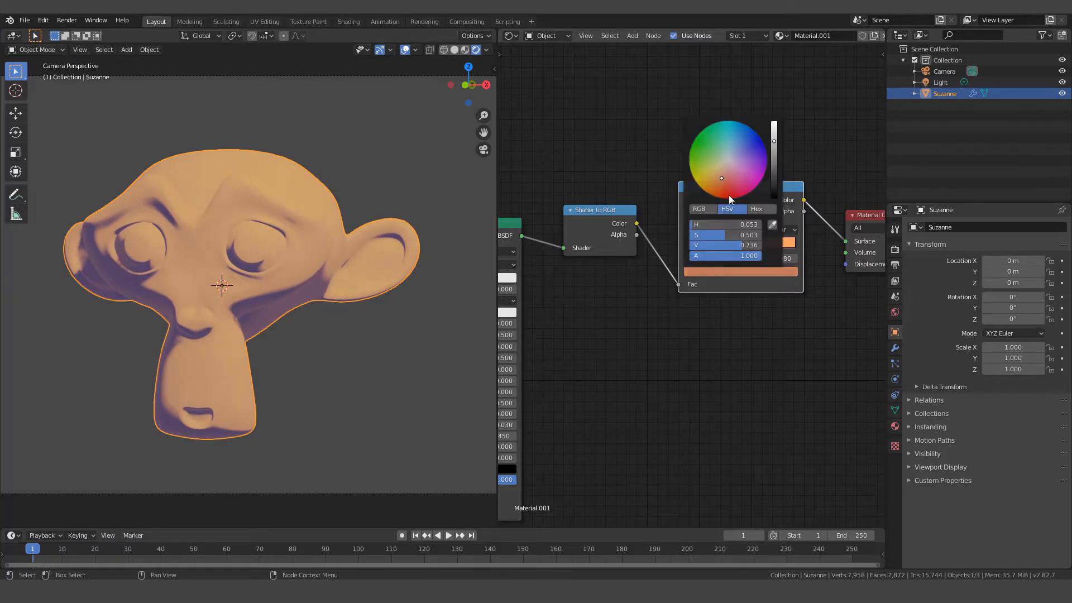
drag(722, 177, 727, 176)
drag(727, 175, 726, 177)
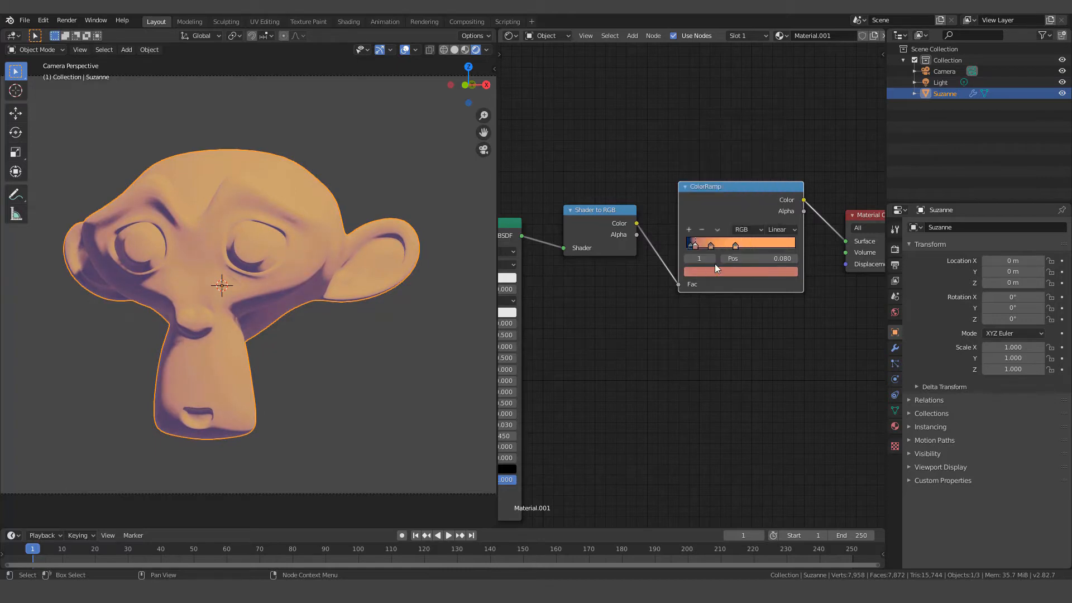
- Tighten the ColorRamp gradient by moving stop 2 to position 0.124 and stop 3 to position 0.209
mouse_move(712, 247)
mouse_down()
mouse_move(702, 248)
mouse_move(724, 246)
mouse_move(714, 248)
mouse_up()
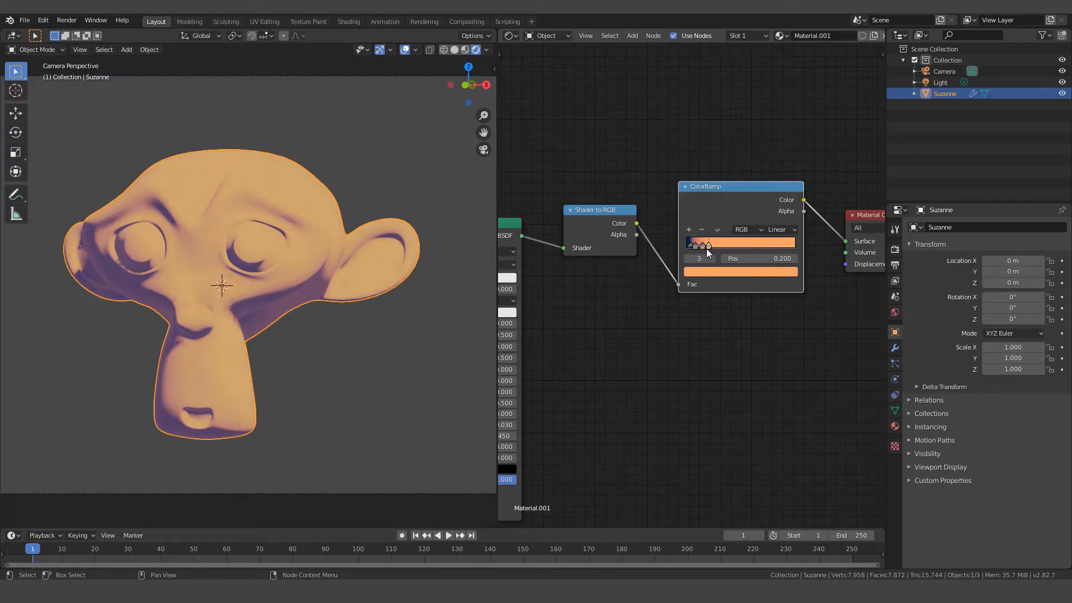
click(693, 247)
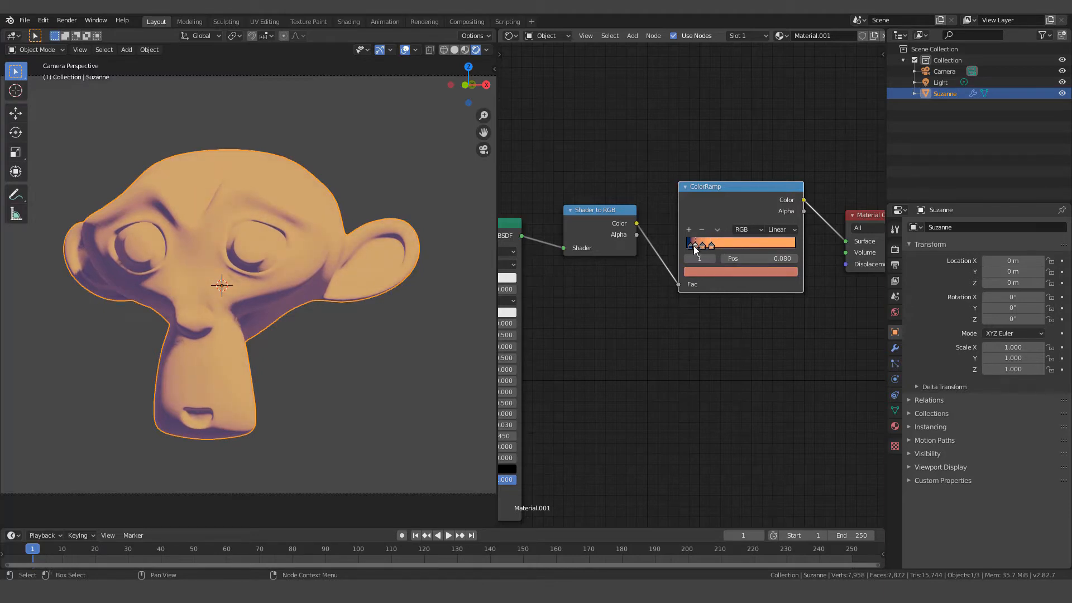
drag(692, 247, 702, 246)
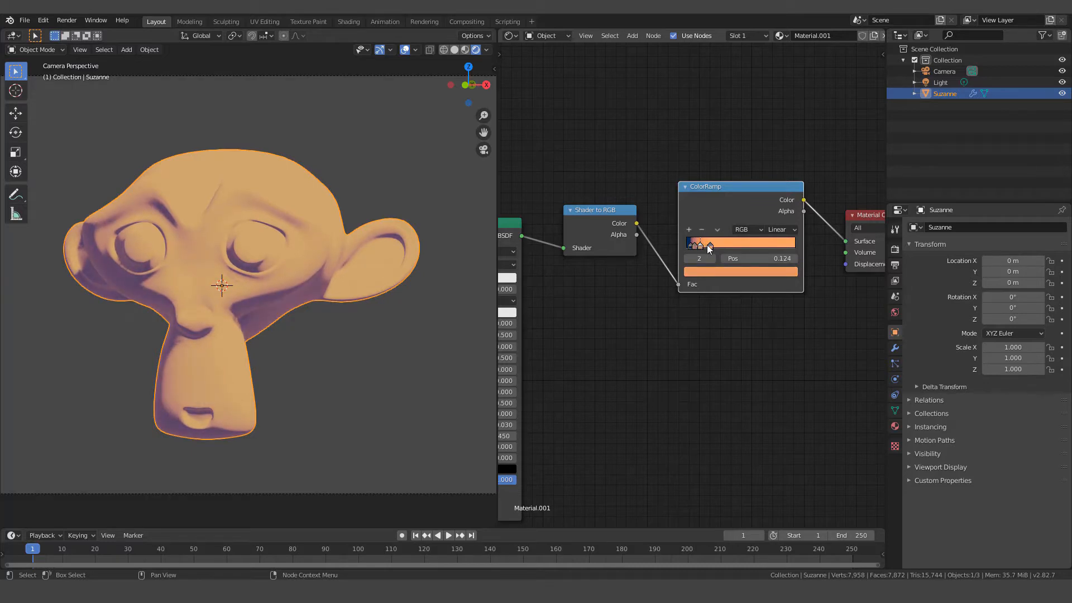
drag(707, 245, 706, 246)
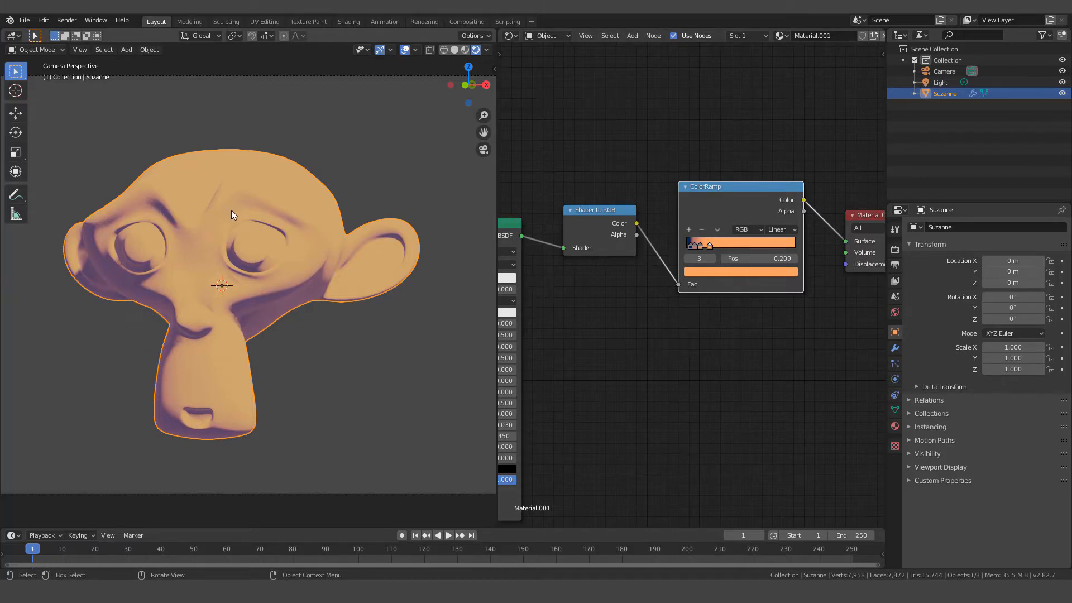
- Move the ColorRamp's dark blue stop to position 0.041 and the salmon stop to 0.070
scroll(229, 212, down, 2)
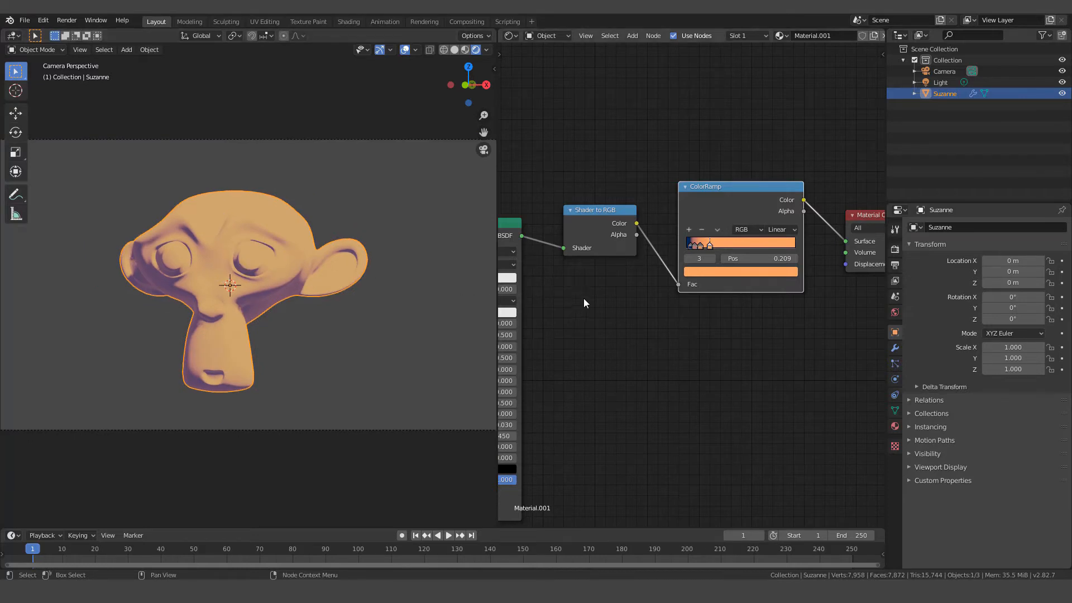
middle_drag(595, 293, 670, 288)
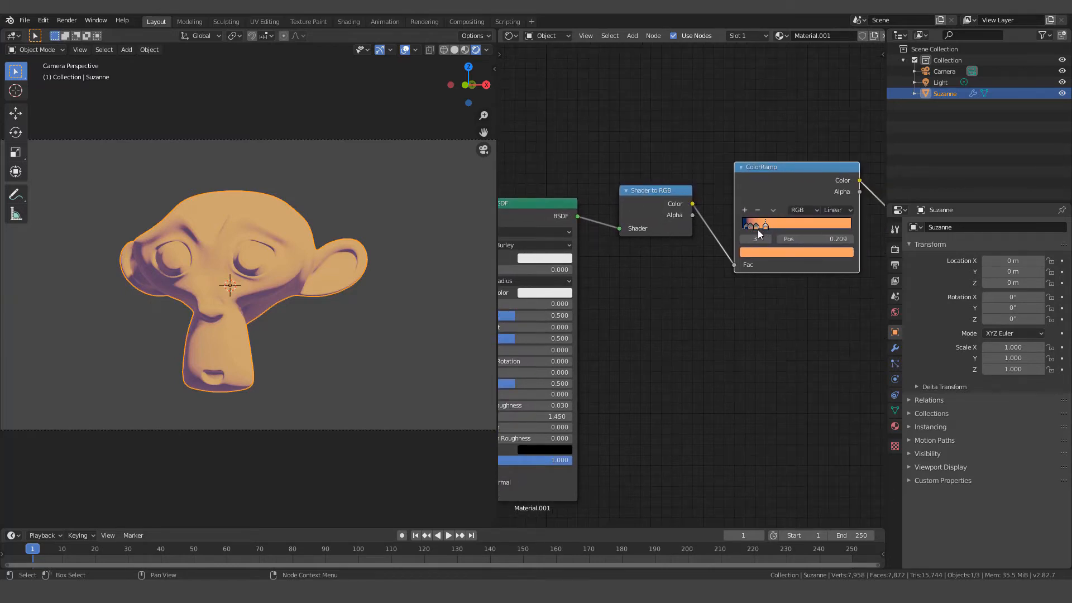
drag(746, 226, 747, 226)
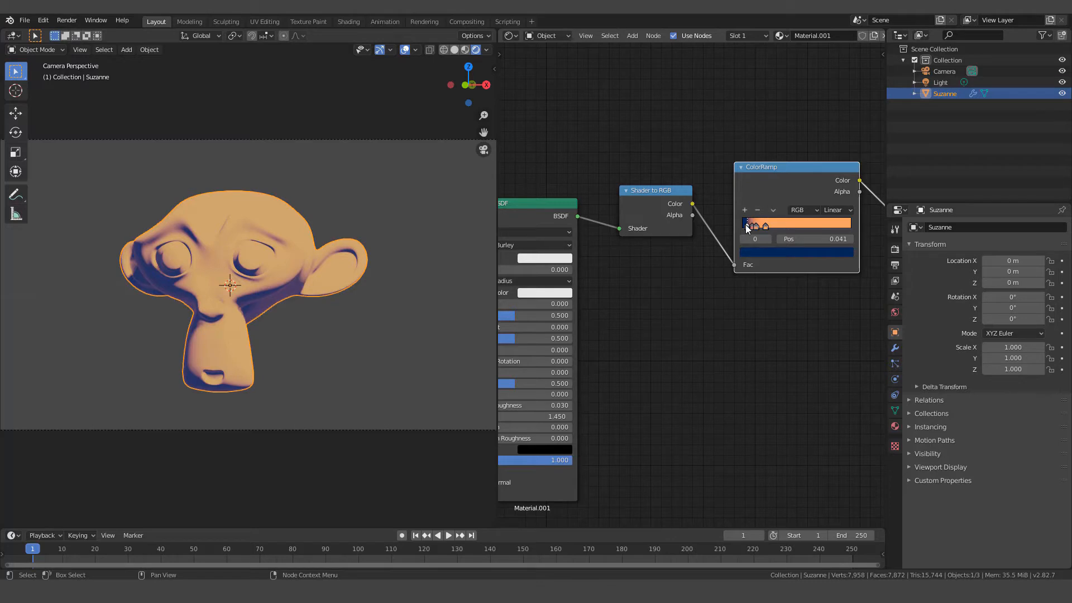
drag(753, 226, 748, 227)
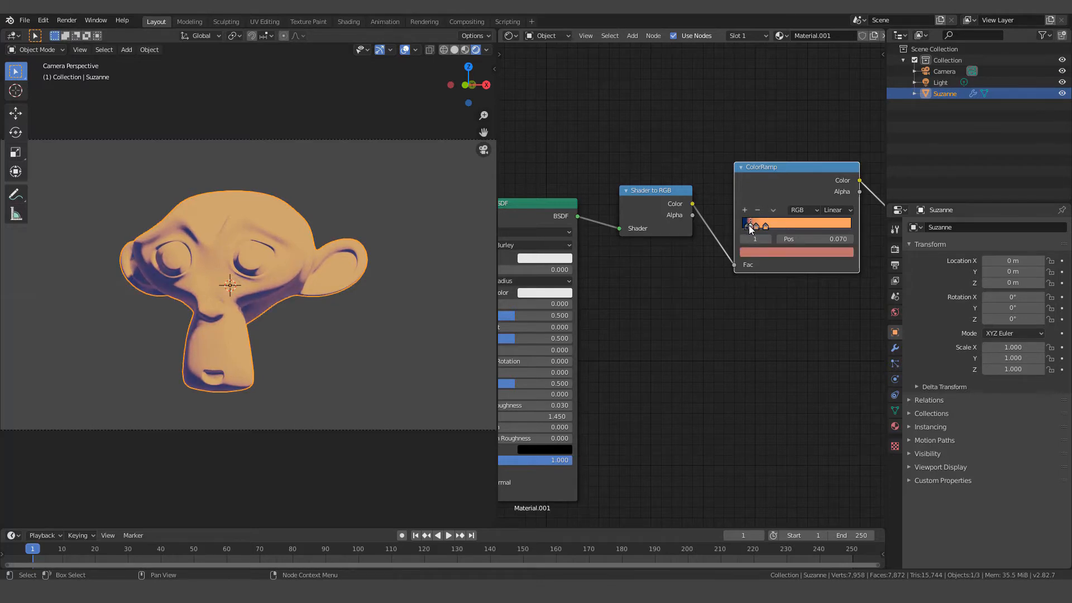
- Spread out the two orange ColorRamp stops by moving the last one towards the lighter end and placing stop 2 at 0.206
click(772, 227)
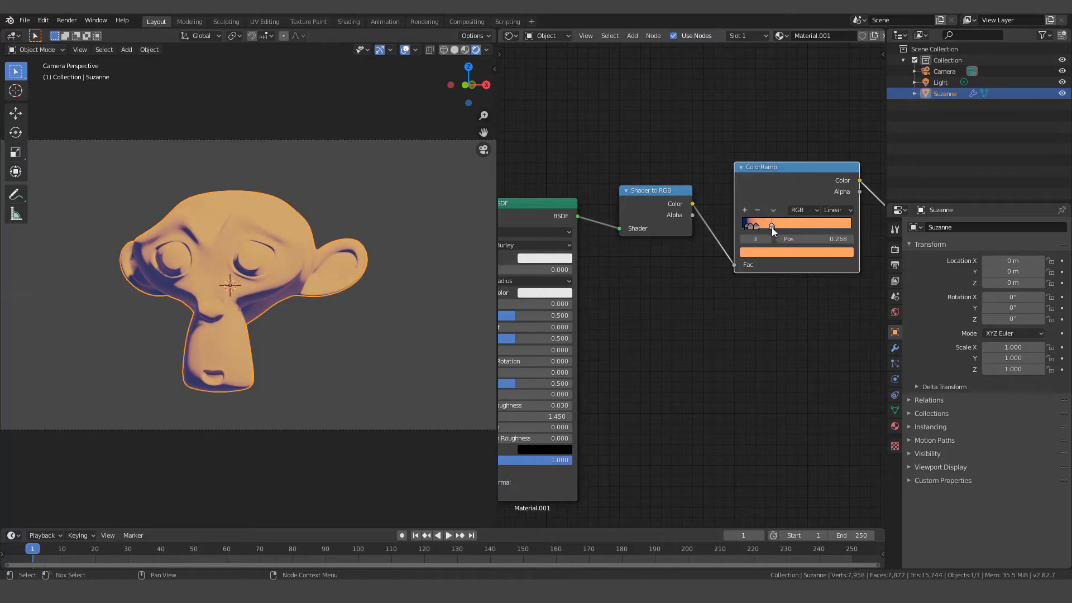
mouse_move(772, 227)
mouse_down()
mouse_move(783, 226)
mouse_move(768, 225)
mouse_up()
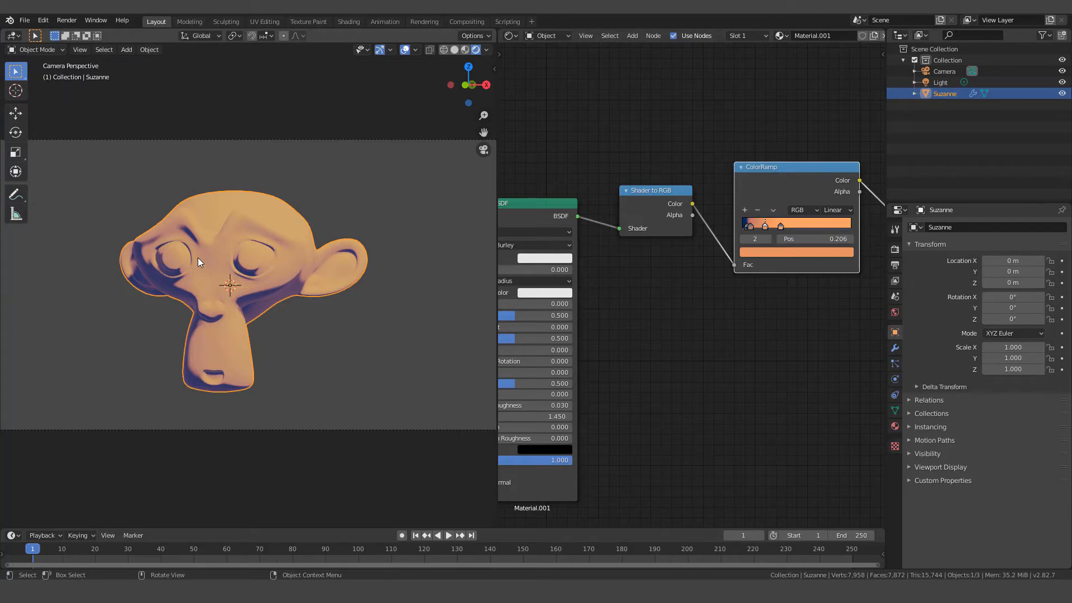
scroll(210, 253, up, 2)
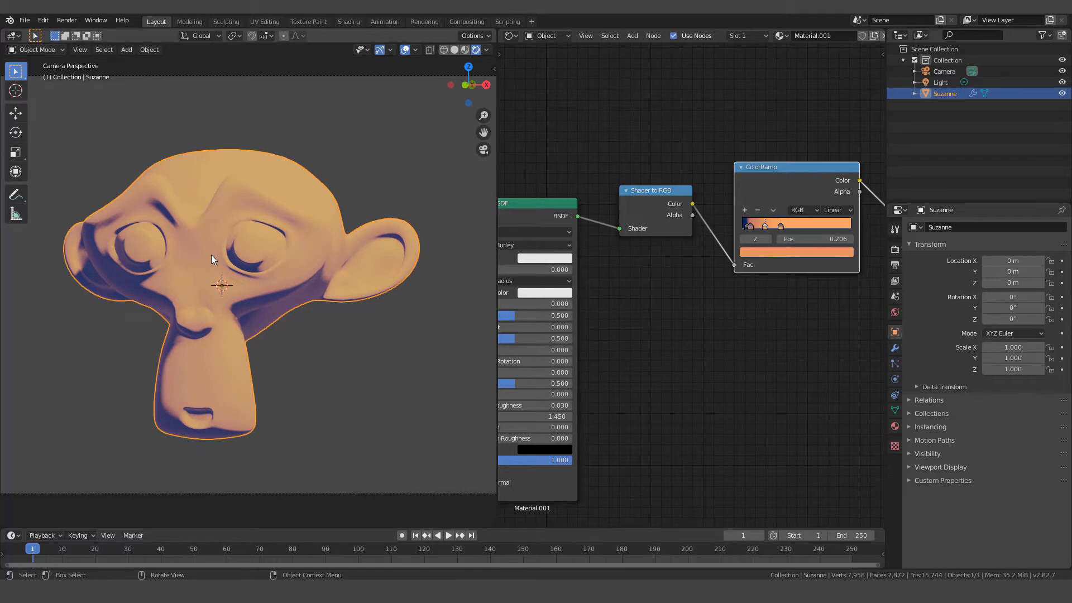
- Display the scene's render properties
scroll(575, 274, down, 1)
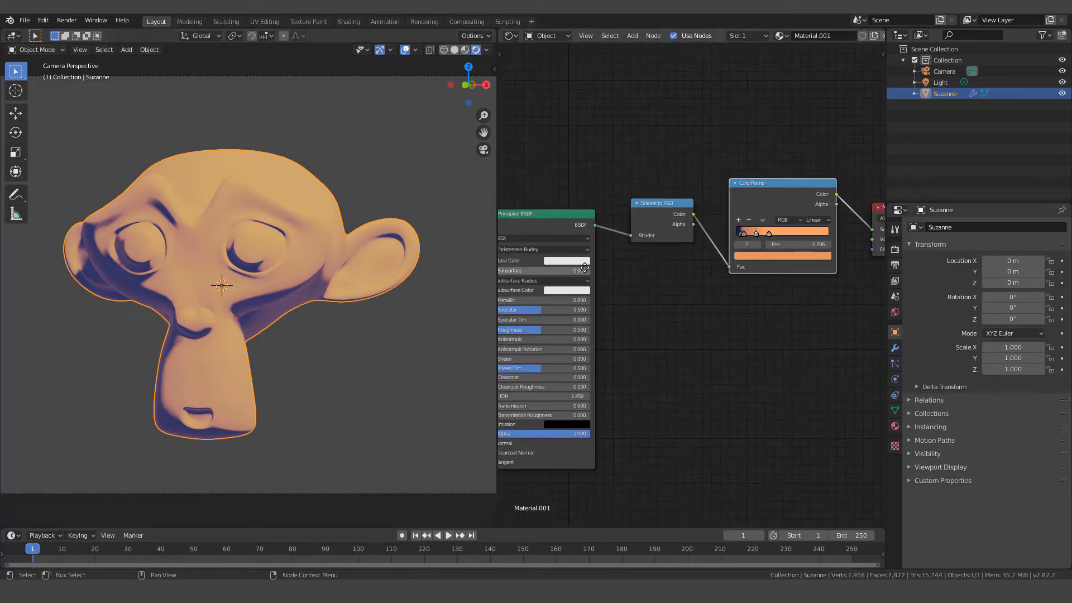
middle_drag(574, 274, 830, 237)
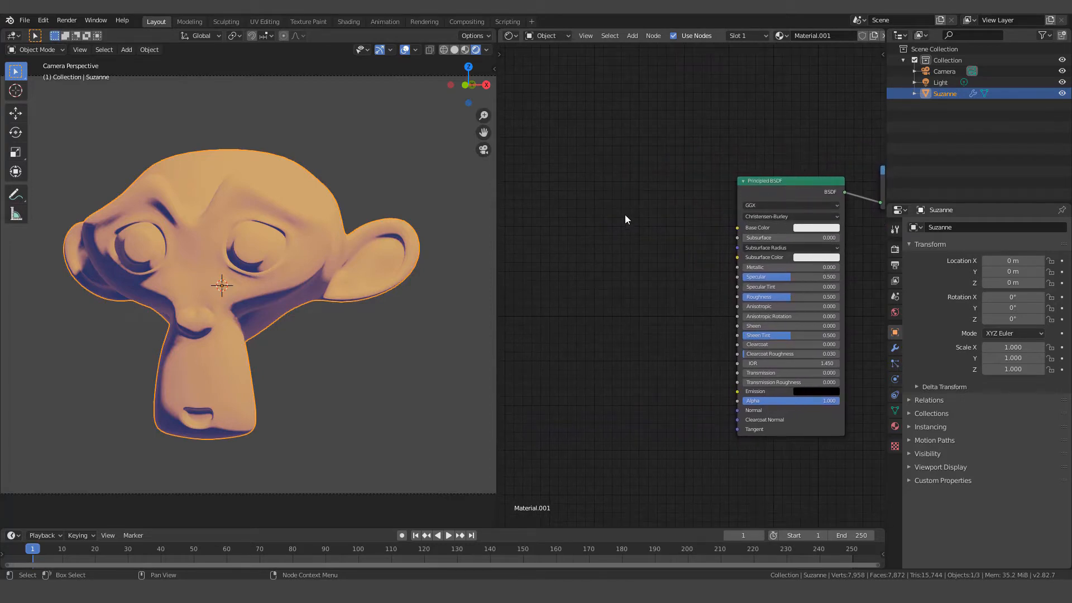
middle_drag(645, 237, 602, 209)
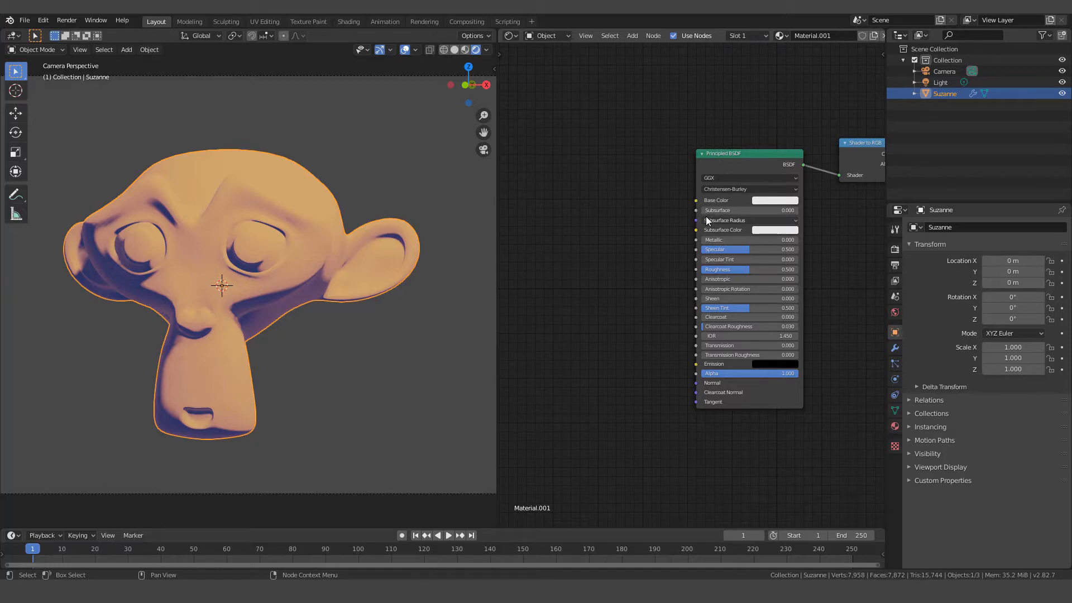
click(895, 249)
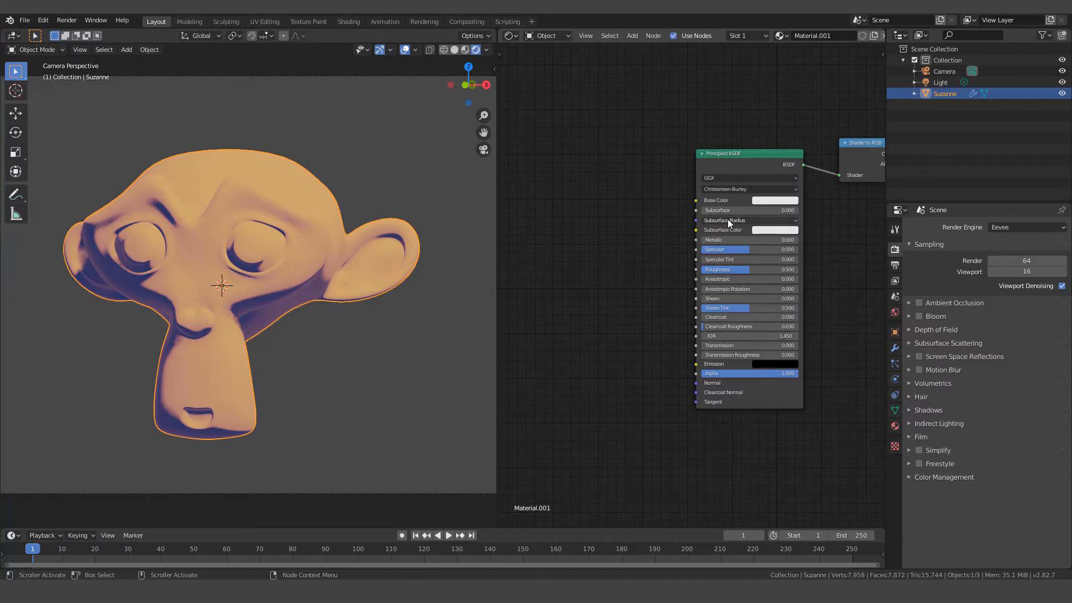
- Lower the Principled BSDF node's Roughness to 0.264
middle_drag(835, 180, 720, 232)
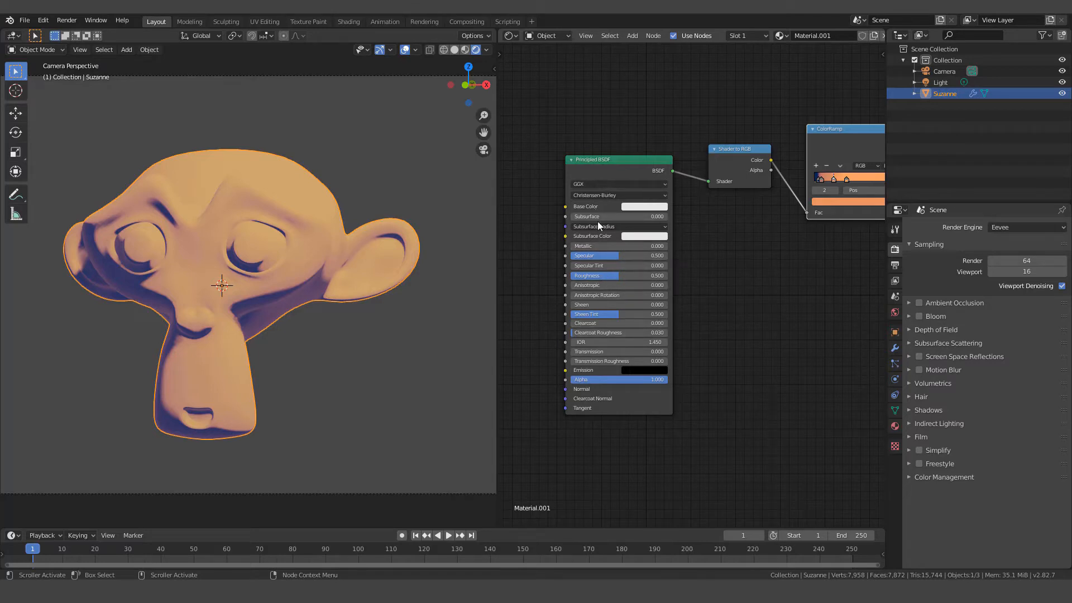
scroll(614, 239, down, 1)
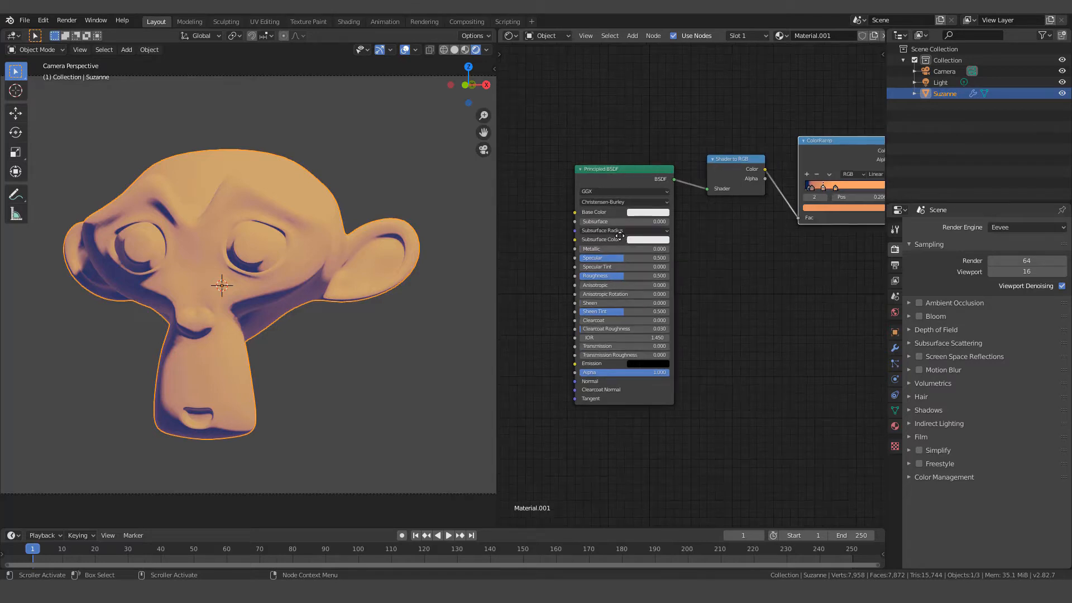
middle_drag(616, 237, 667, 214)
scroll(661, 227, up, 2)
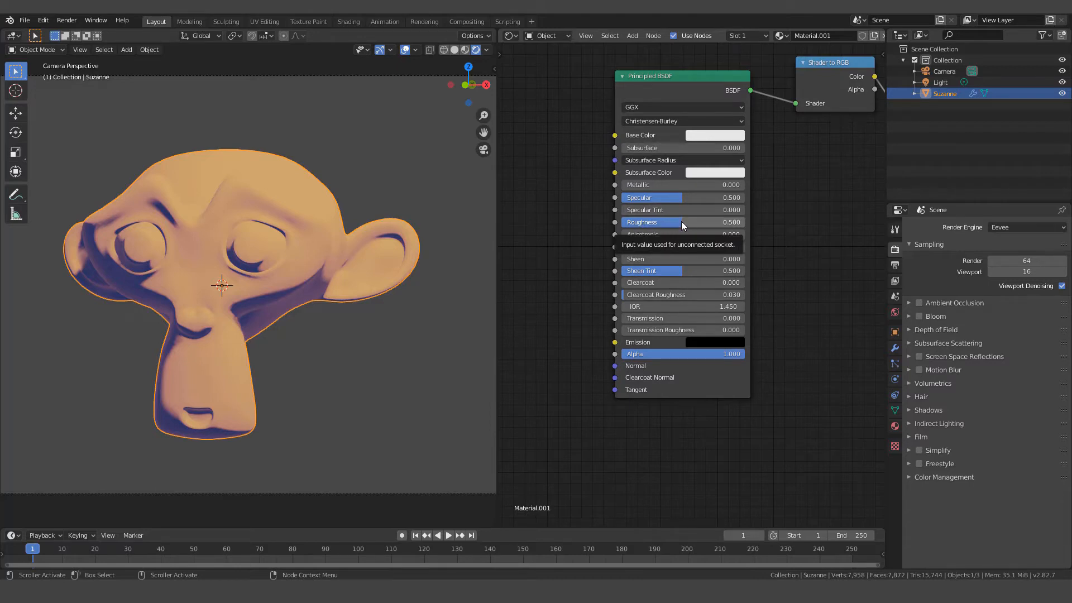
mouse_move(682, 221)
mouse_down()
mouse_move(621, 221)
mouse_move(745, 222)
mouse_move(654, 221)
mouse_up()
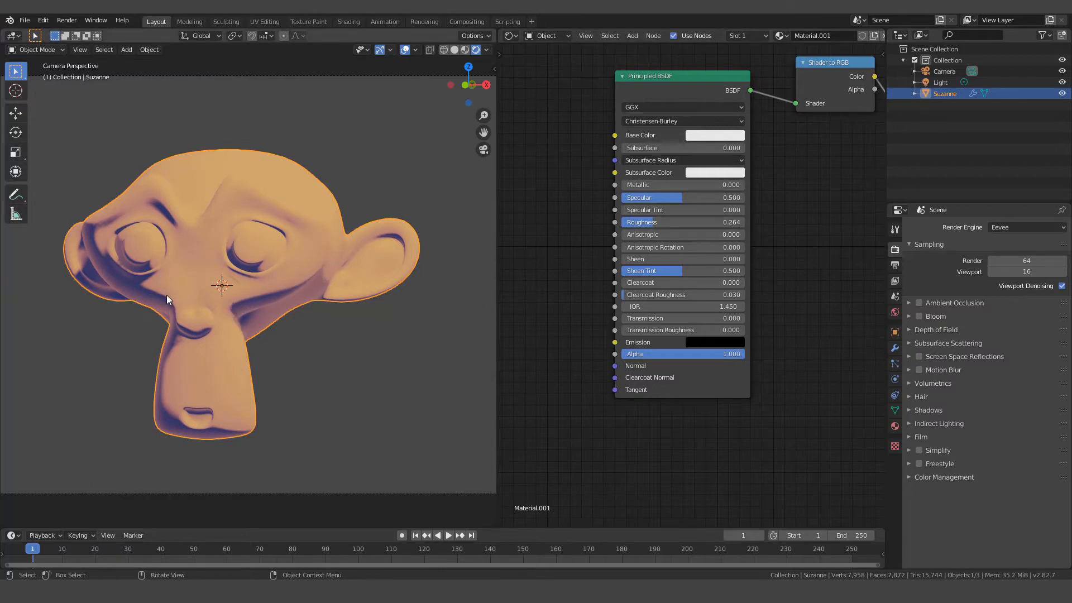
- Add an Ambient Occlusion node before the Principled BSDF node, leaving space between the two
middle_drag(798, 179, 588, 252)
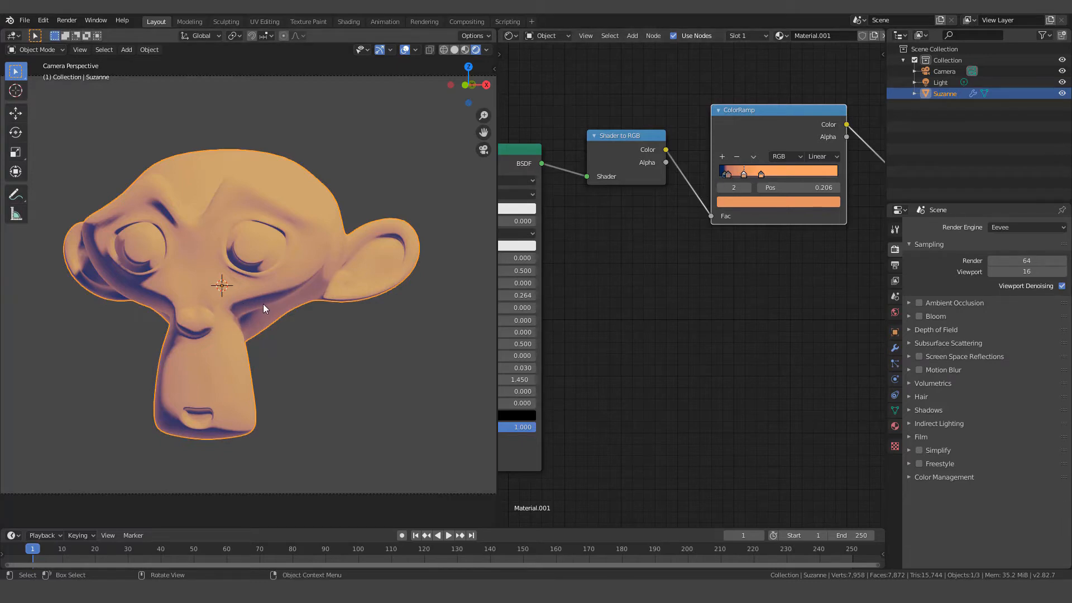
middle_drag(586, 291, 776, 266)
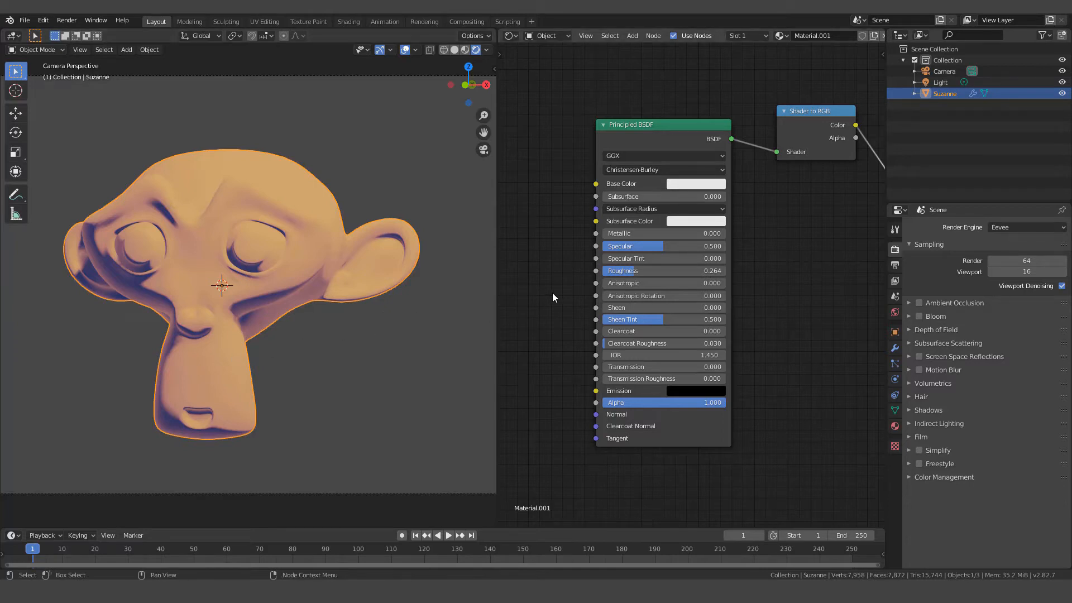
middle_drag(552, 293, 645, 275)
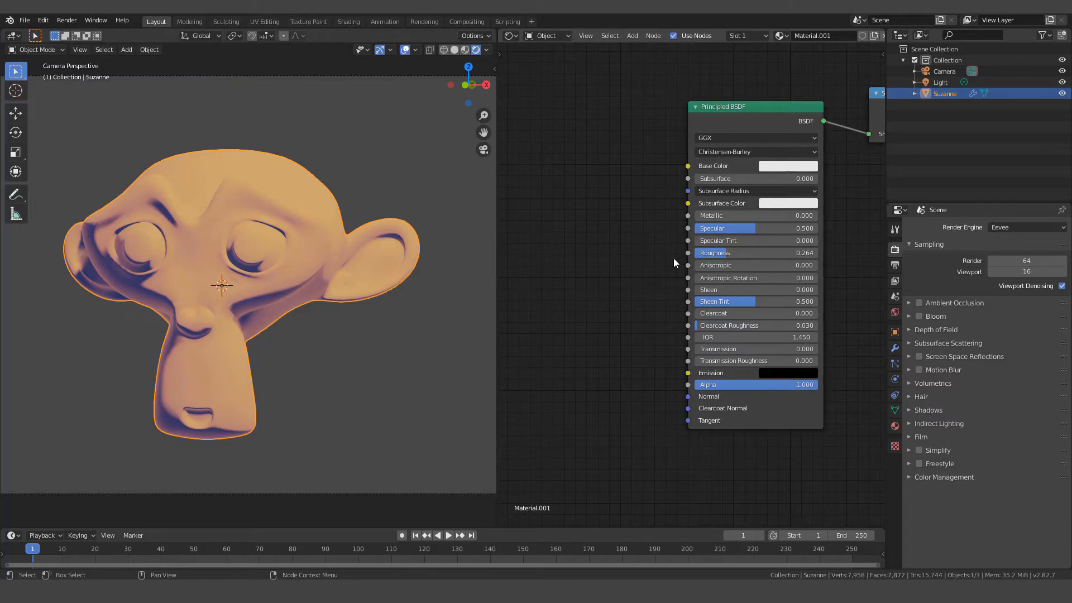
middle_drag(577, 272, 612, 305)
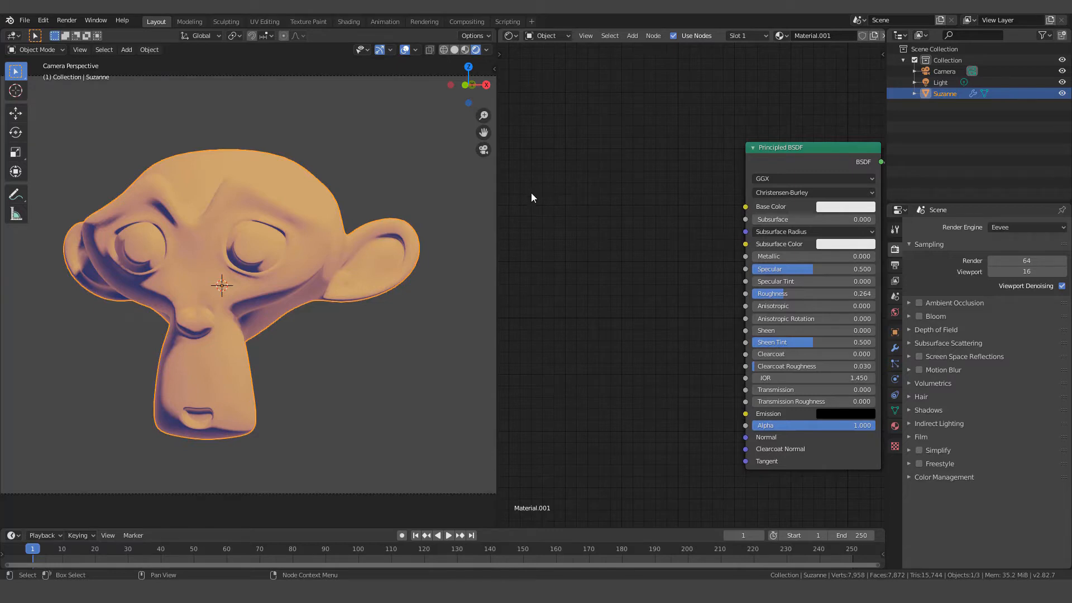
key(shift+a)
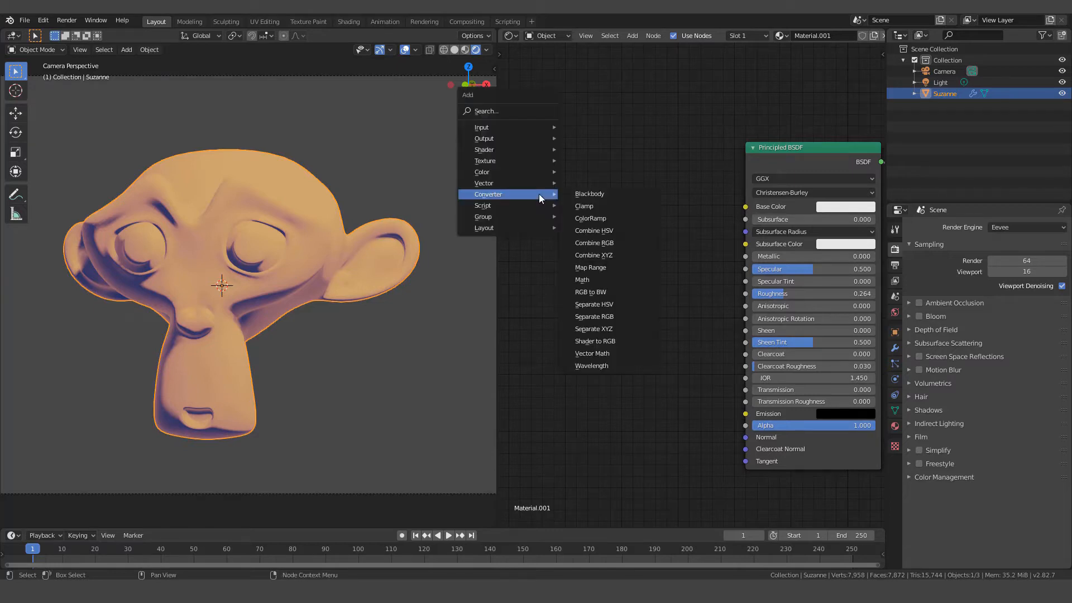
mouse_move(502, 128)
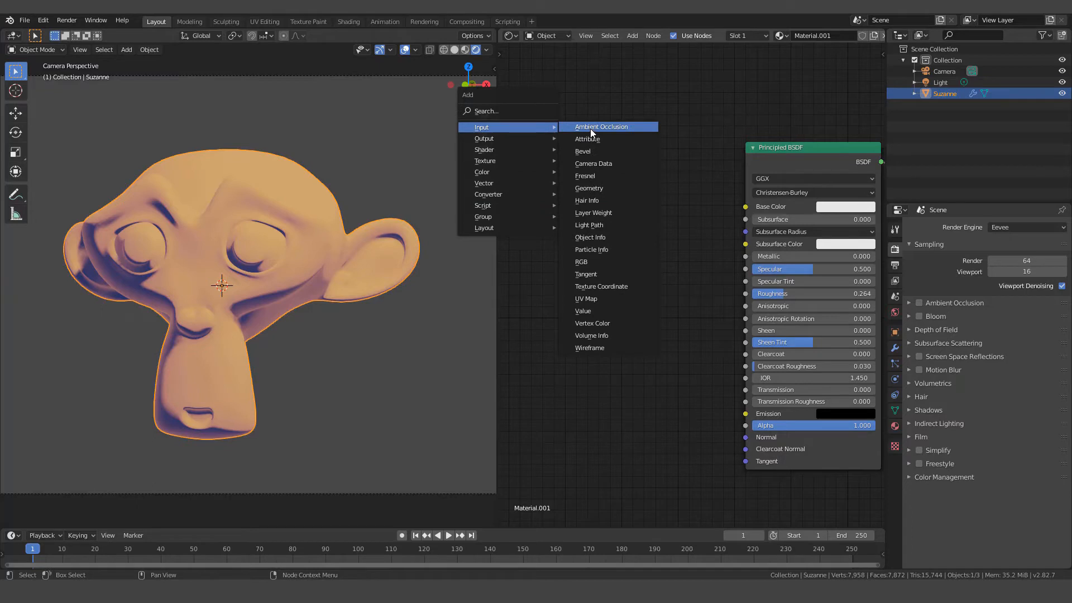
click(591, 129)
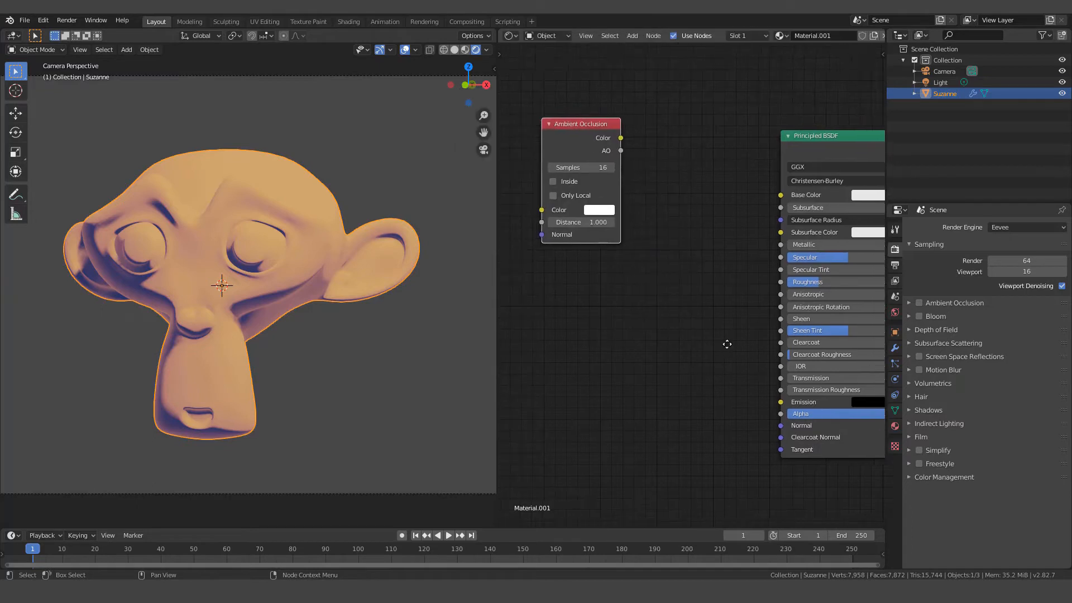
click(542, 144)
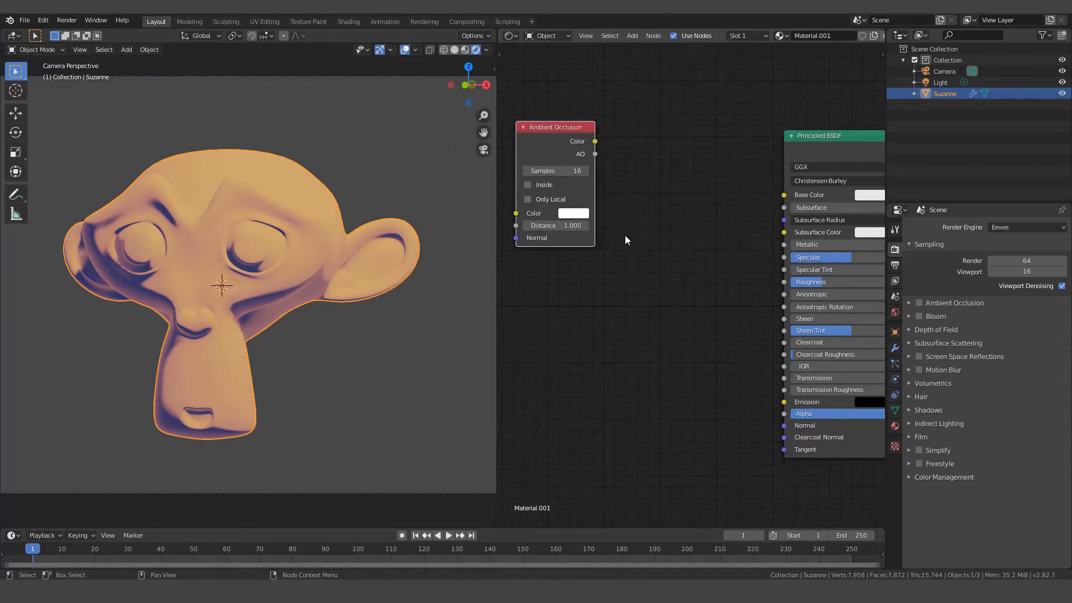
- Add a second ColorRamp, feed the Ambient Occlusion node into its Fac, and connect its Color to the Principled BSDF's Base Color
key(shift+a)
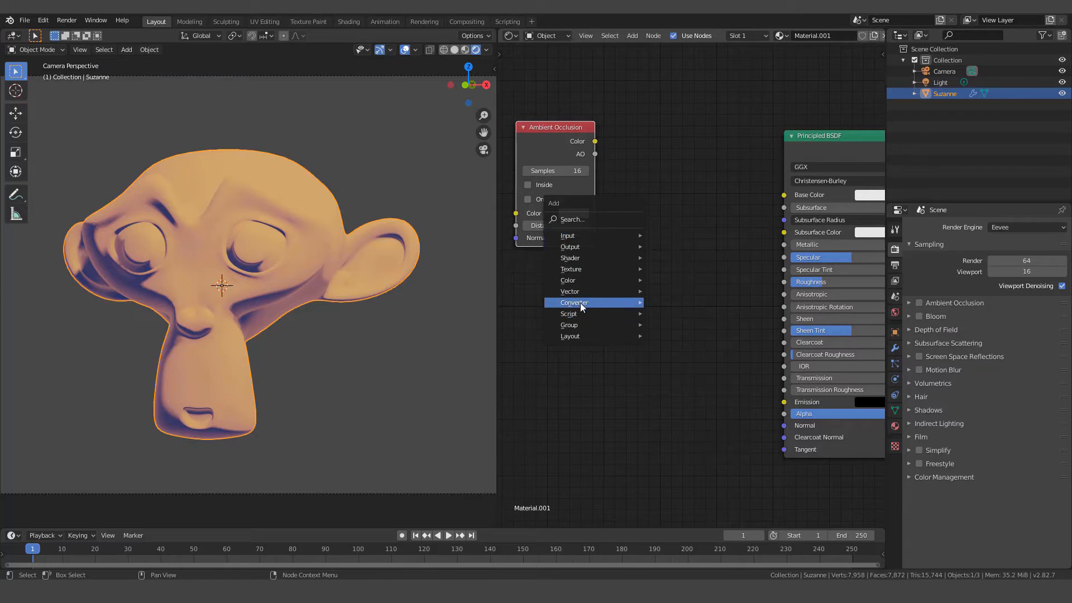
mouse_move(581, 303)
click(702, 329)
click(611, 139)
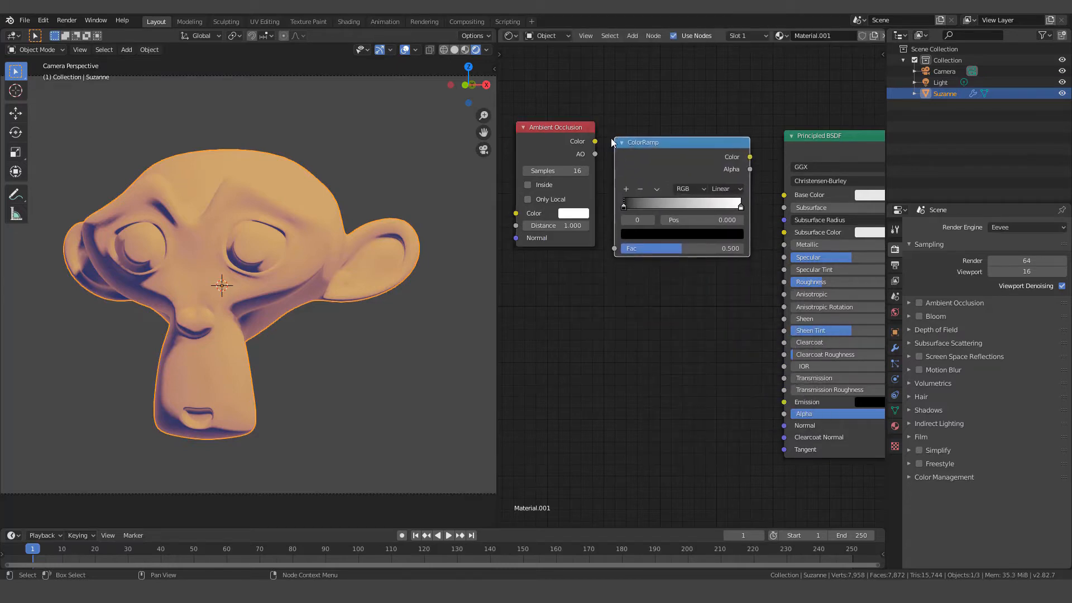
drag(595, 154, 614, 248)
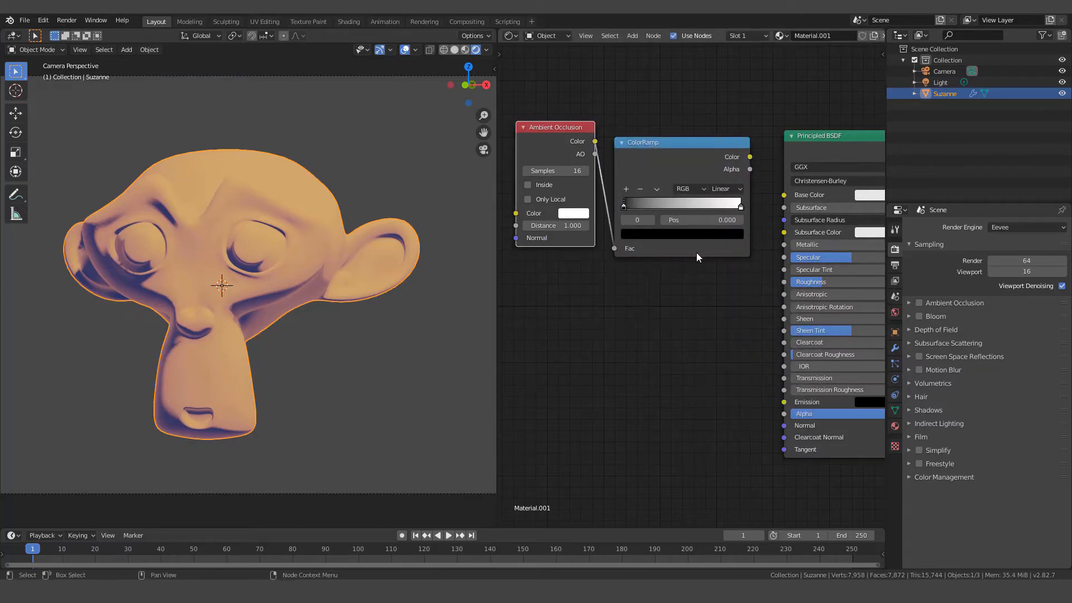
drag(750, 157, 784, 194)
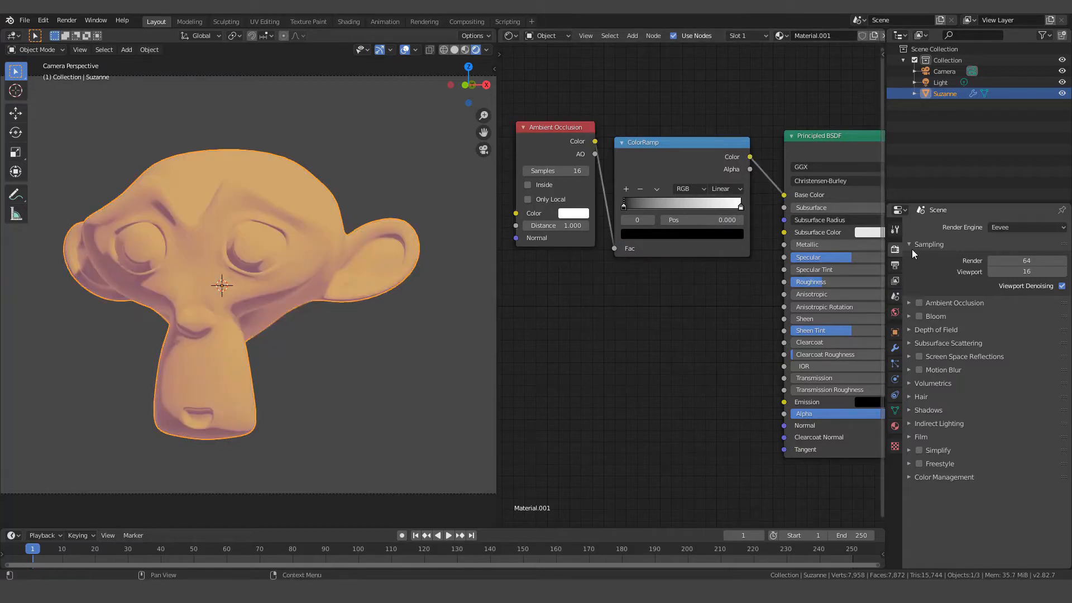
- Enable Ambient Occlusion in the render settings and move the new ColorRamp's black stop to position 0.427
click(918, 303)
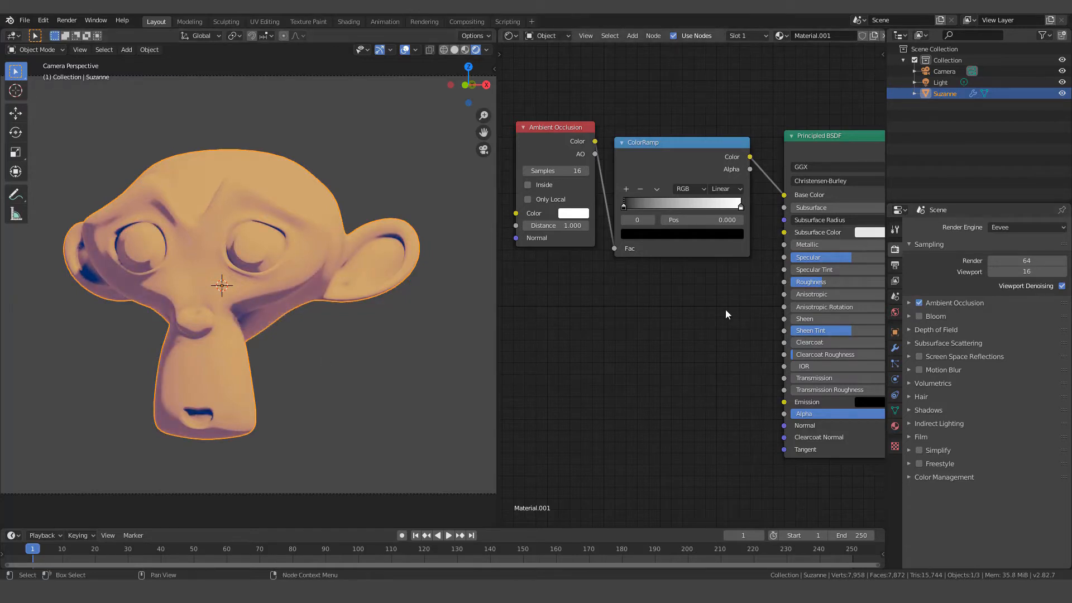
click(919, 302)
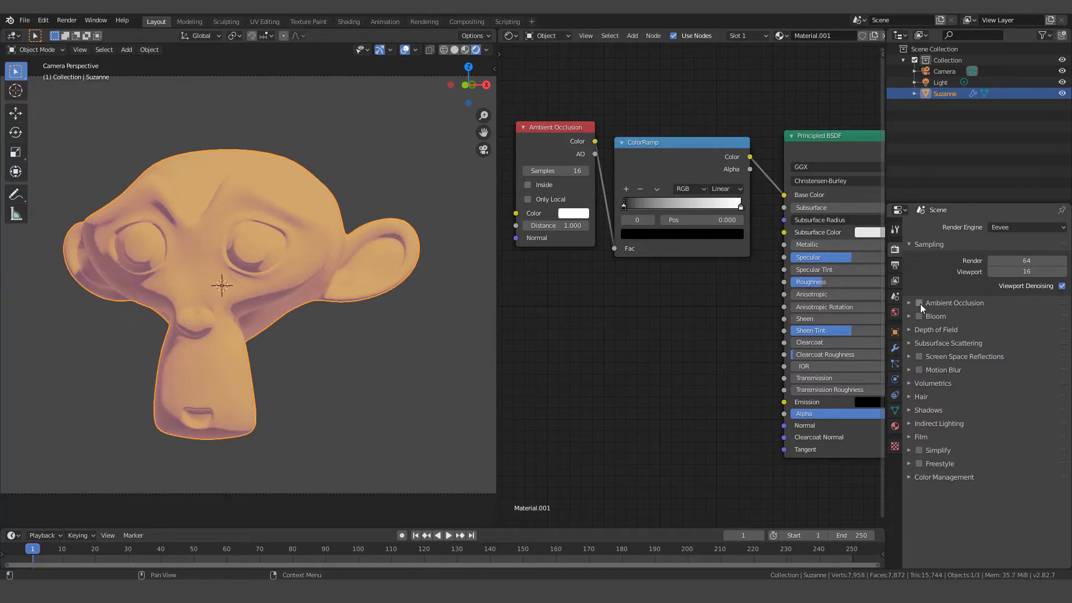
click(919, 303)
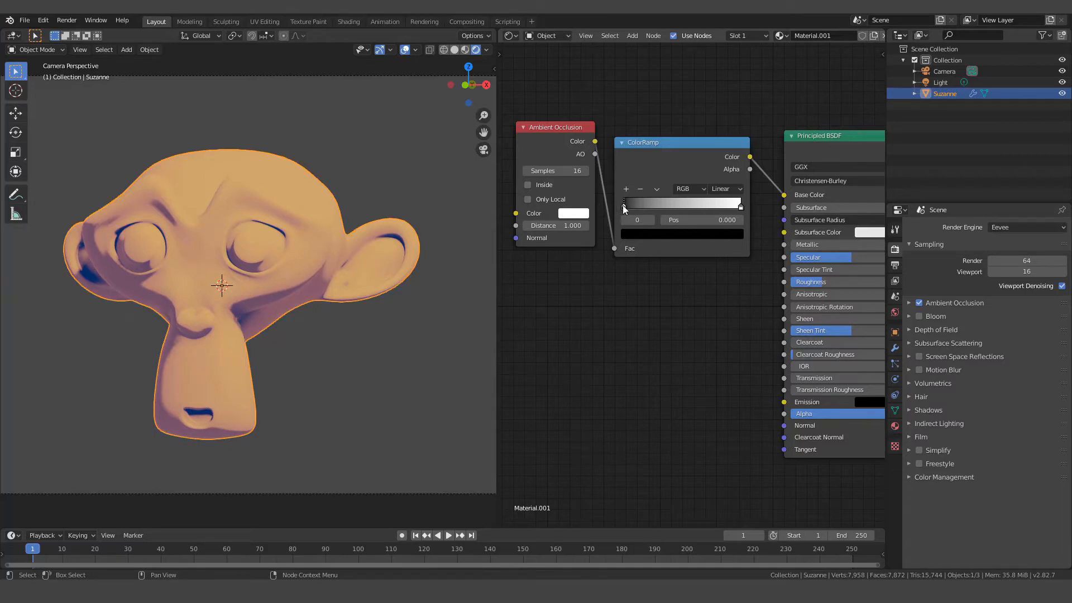
mouse_move(623, 206)
mouse_down()
mouse_move(724, 200)
mouse_move(717, 205)
mouse_move(742, 211)
mouse_move(671, 209)
mouse_up()
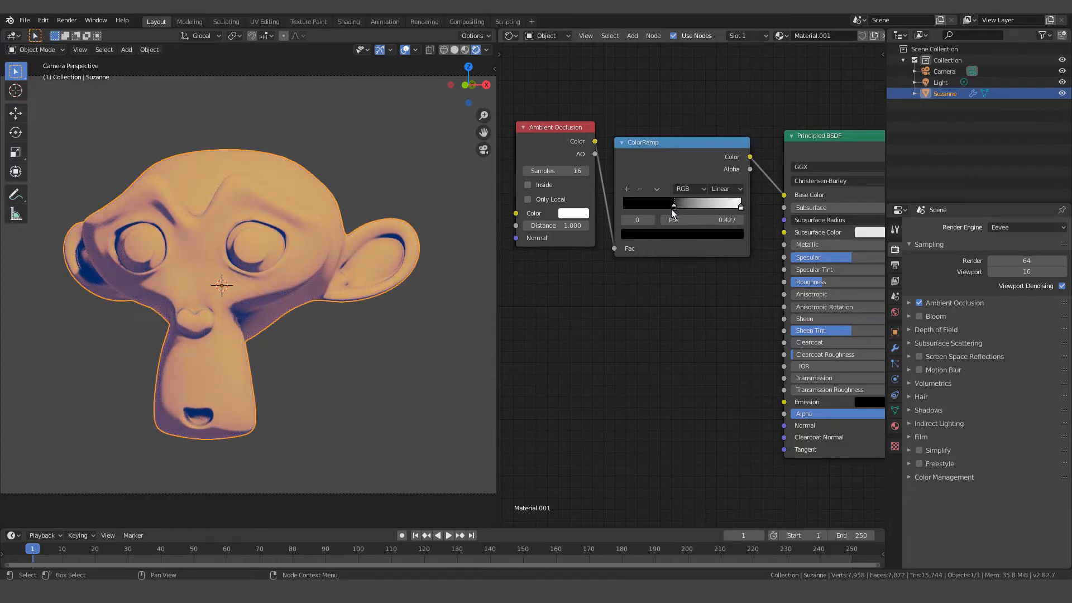
- Set the Ambient Occlusion Distance in the render settings to 0.83 m and inspect the shading on the monkey head
click(909, 302)
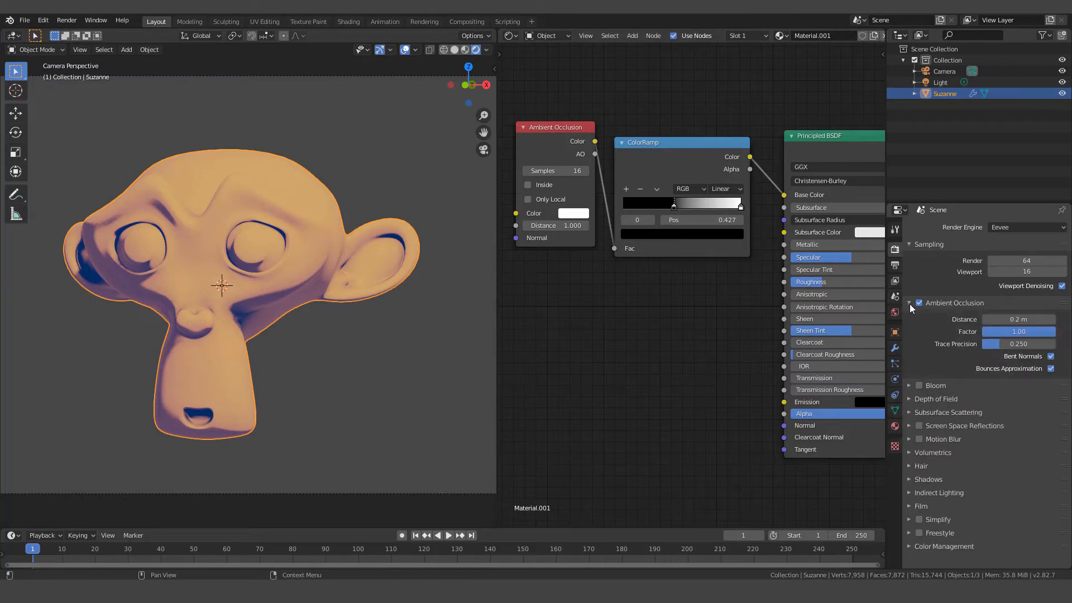
mouse_move(1015, 320)
mouse_down()
mouse_move(1050, 319)
mouse_move(1036, 320)
mouse_up()
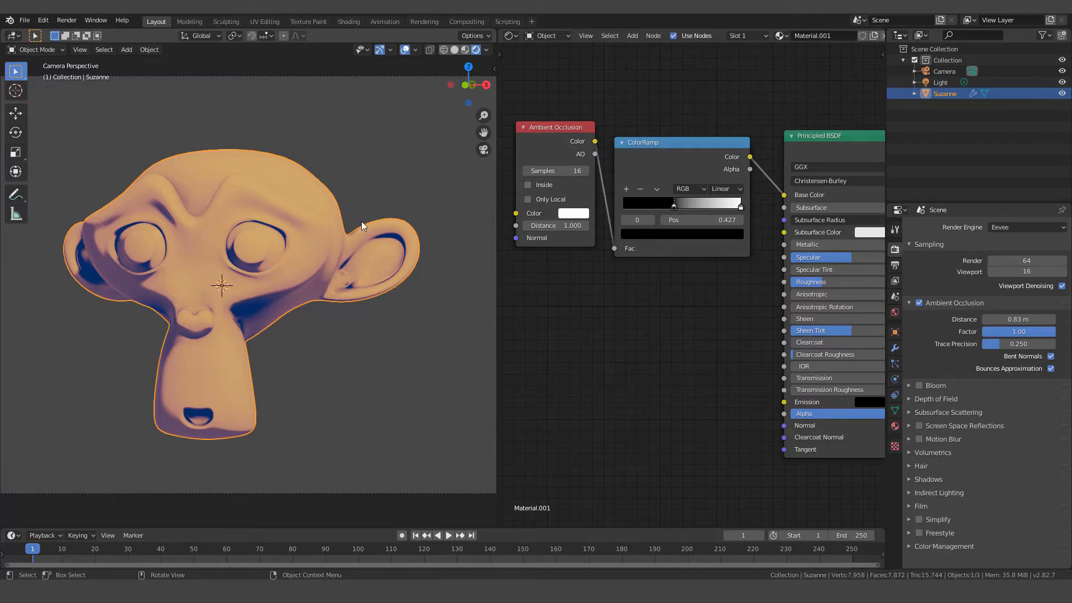
scroll(608, 265, down, 1)
middle_drag(608, 265, 663, 184)
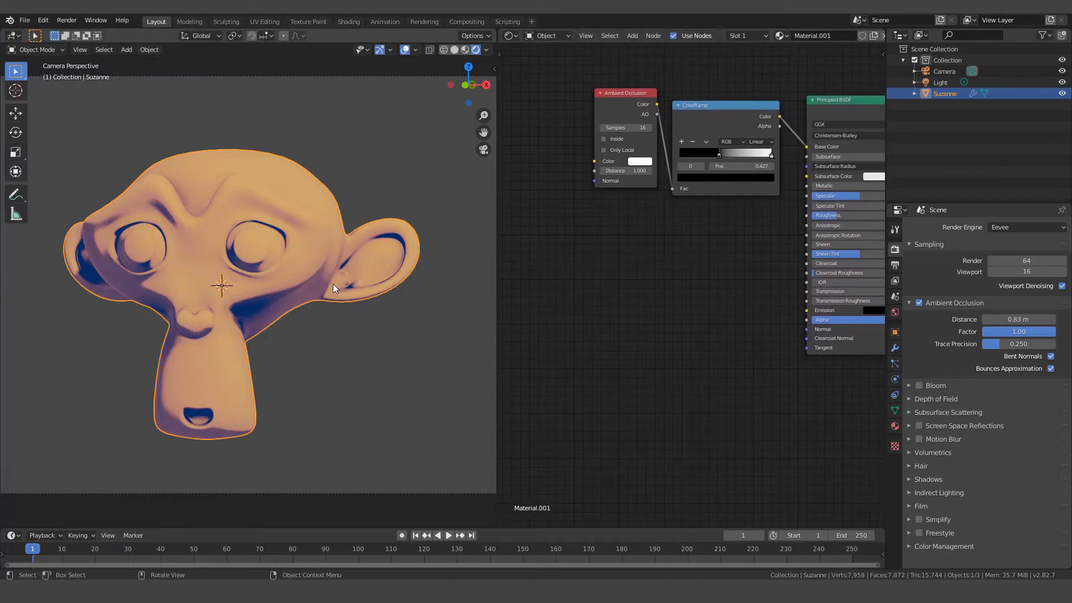
scroll(343, 302, up, 1)
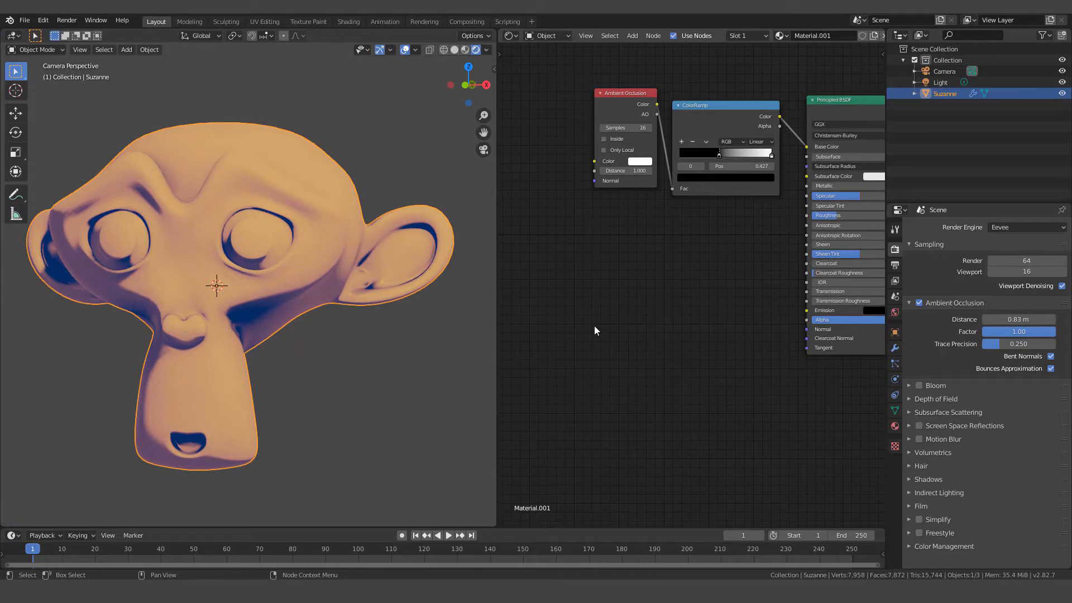
- Add a Noise Texture node below the Ambient Occlusion node
key(shift+a)
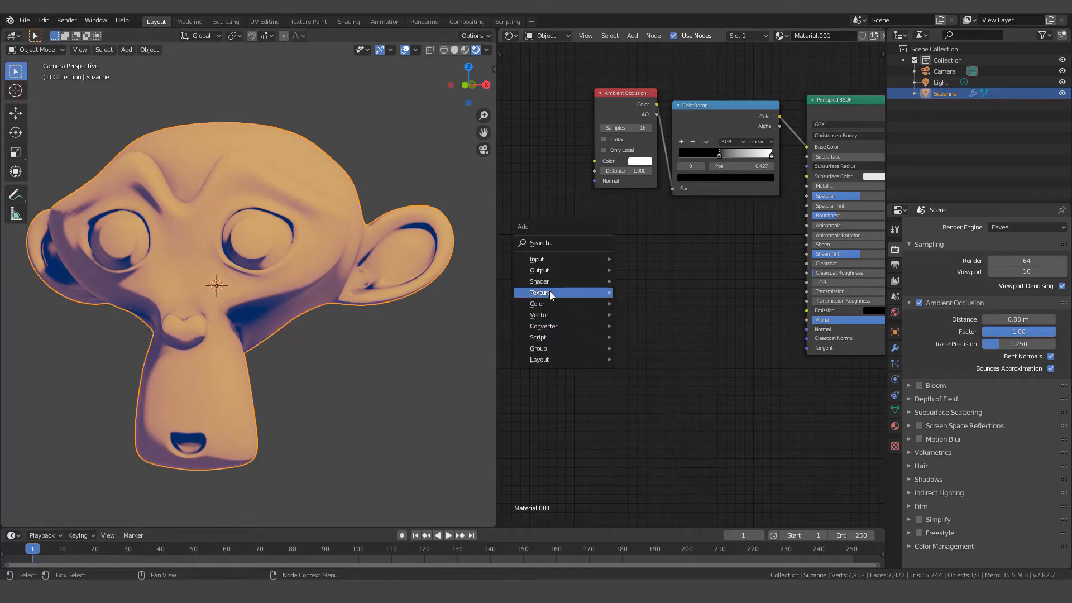
mouse_move(559, 293)
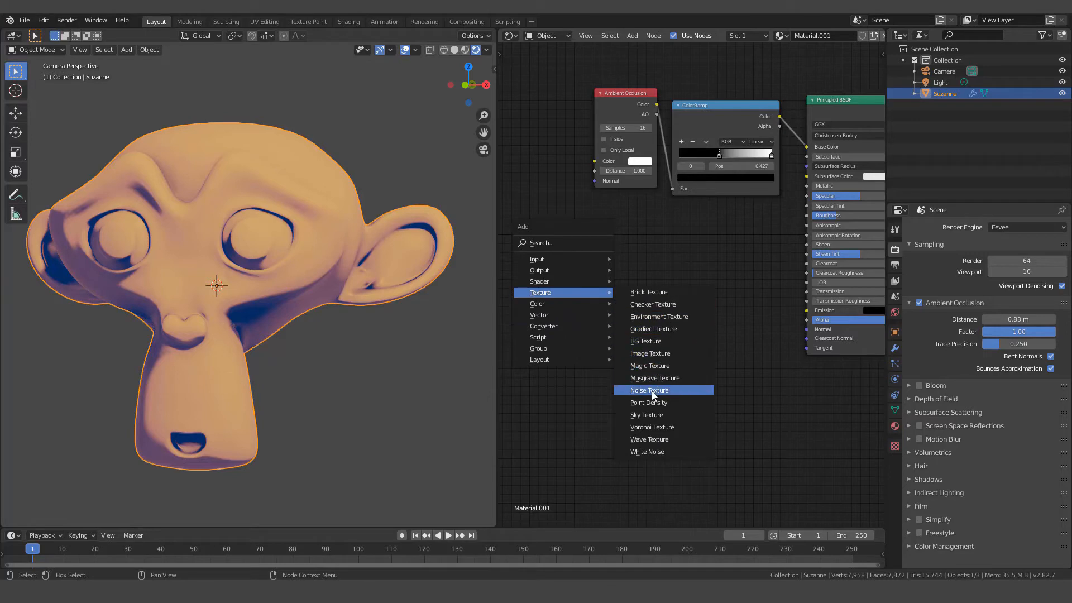
click(649, 390)
click(526, 253)
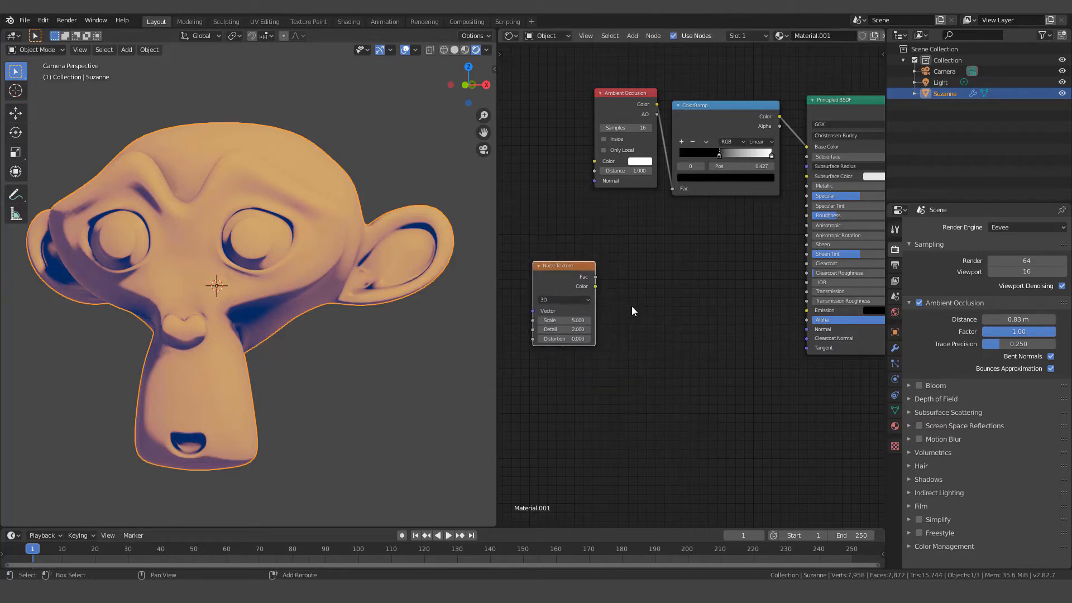
- Add a Bump node, feed the Noise Texture's Color into its Height, and connect its Normal output to the Principled BSDF's Normal
key(shift+a)
mouse_move(632, 306)
mouse_move(605, 330)
click(672, 333)
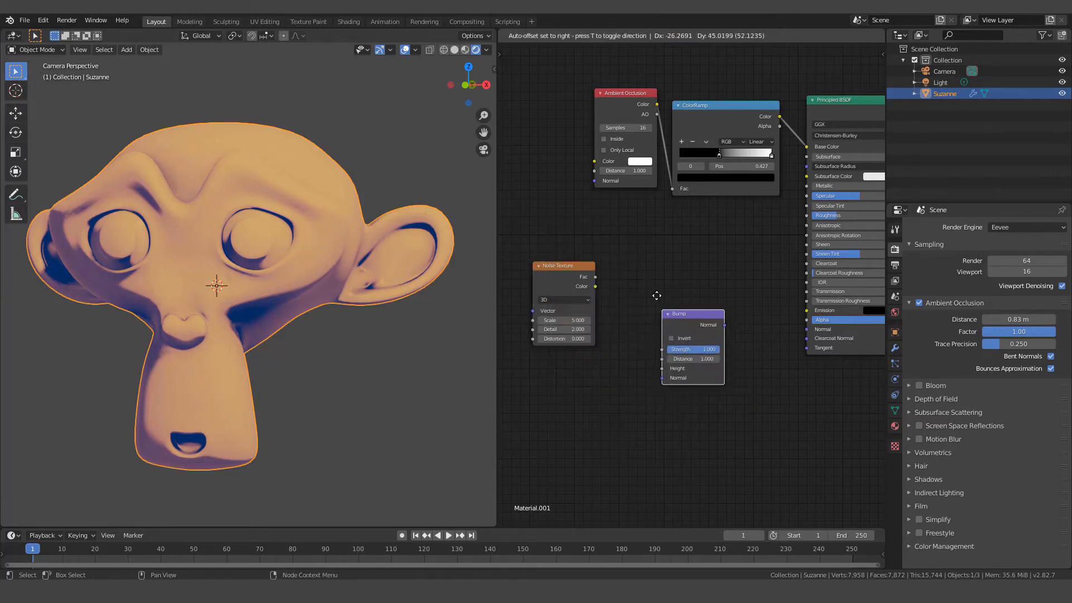
click(657, 300)
drag(596, 286, 646, 333)
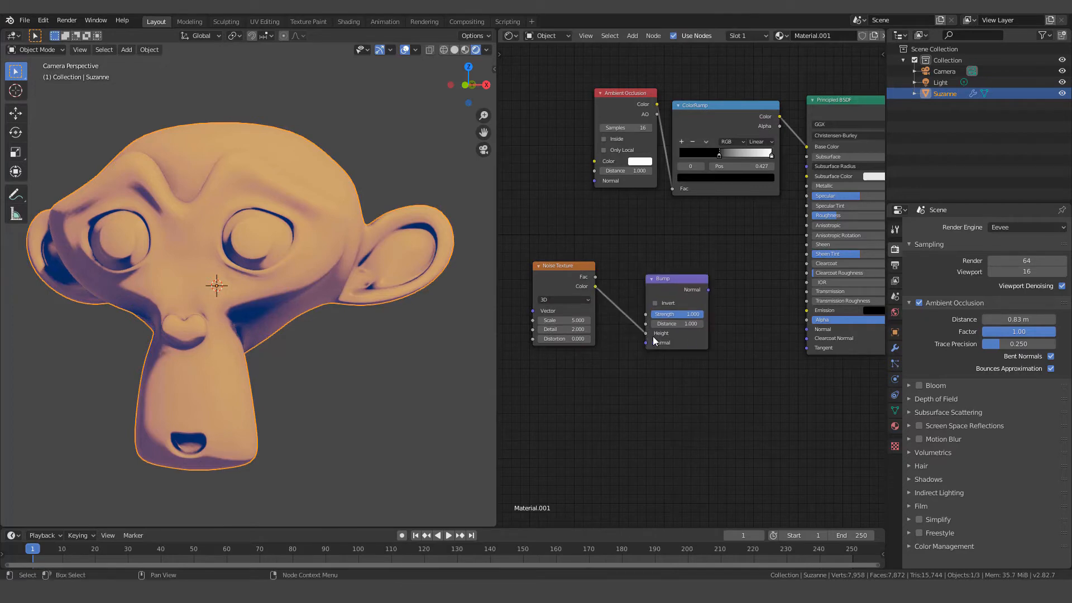
drag(709, 289, 807, 331)
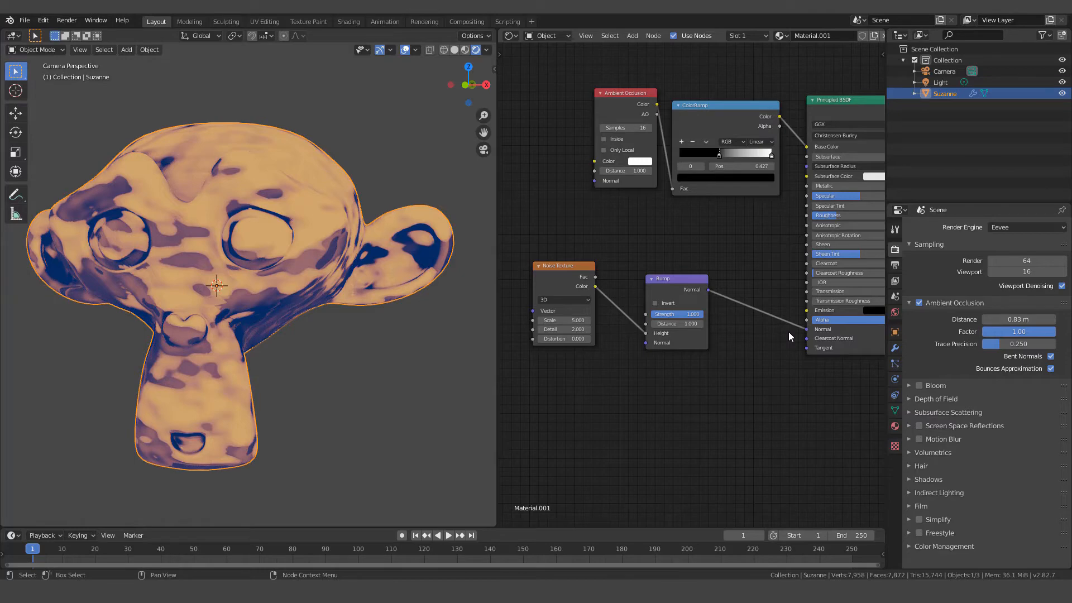
- Set the Noise Texture's Scale to 242.100 and the Bump node's Strength to 0.100
scroll(615, 371, up, 4)
middle_drag(618, 366, 672, 334)
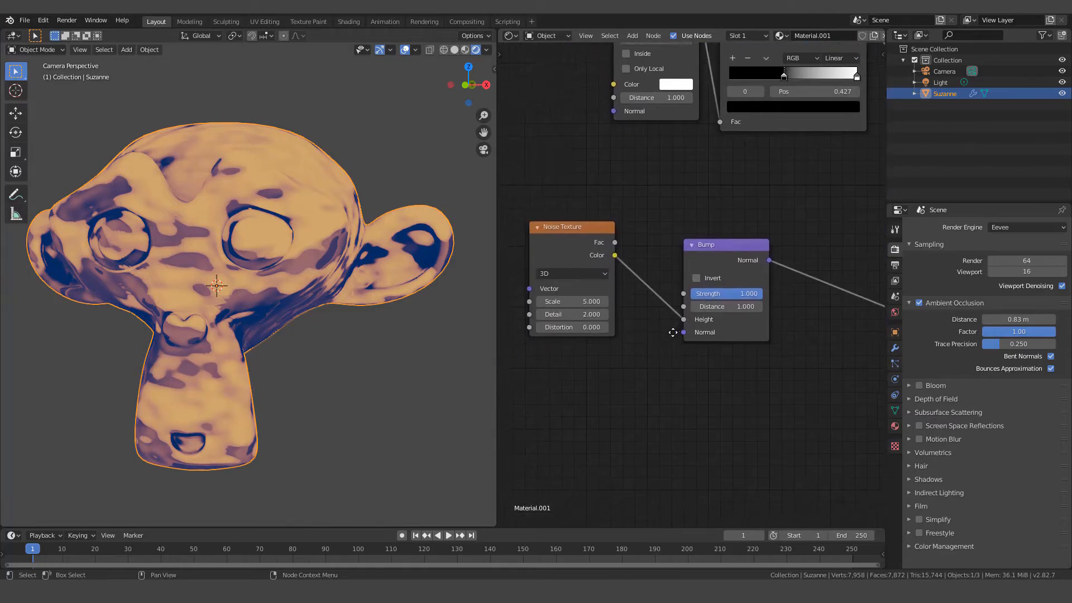
scroll(673, 334, down, 1)
mouse_move(548, 302)
mouse_down()
mouse_move(670, 302)
mouse_move(638, 302)
mouse_up()
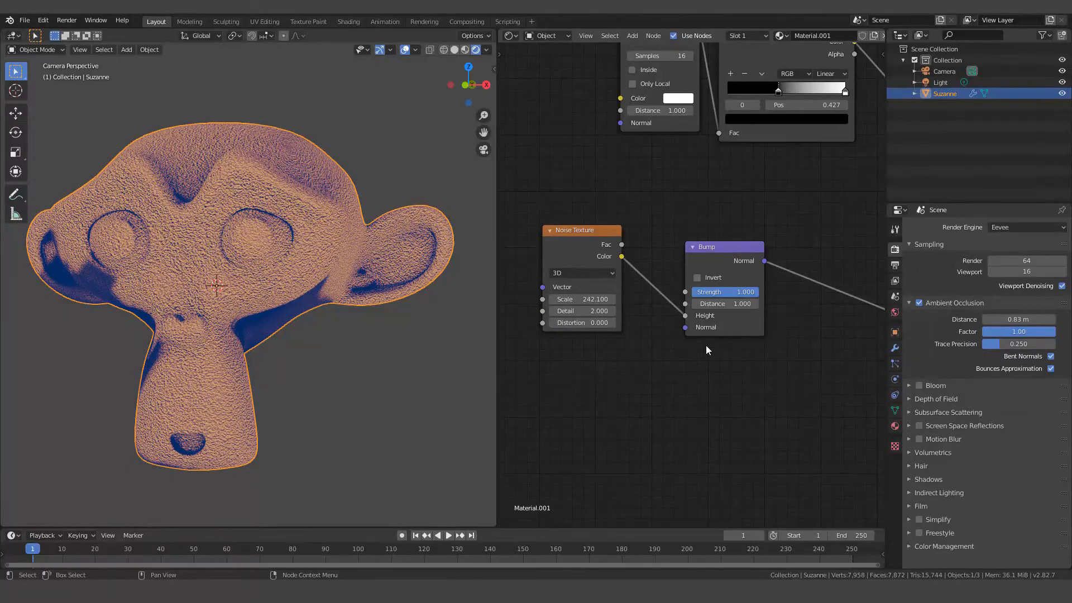
drag(726, 292, 683, 292)
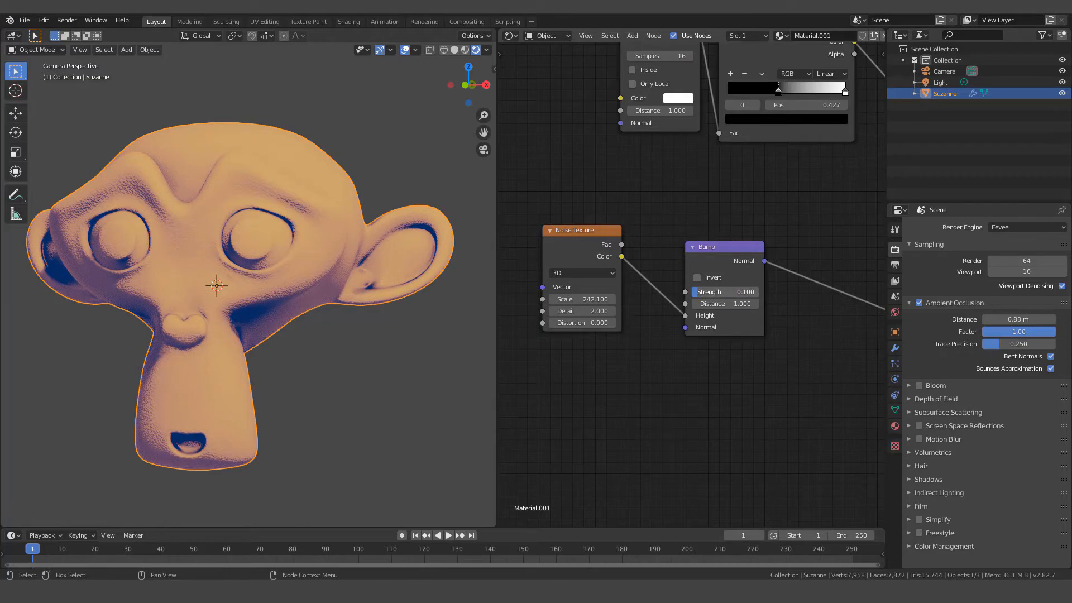
- Enable Freestyle in the render settings and set its line thickness to 0.600 px
scroll(219, 337, down, 2)
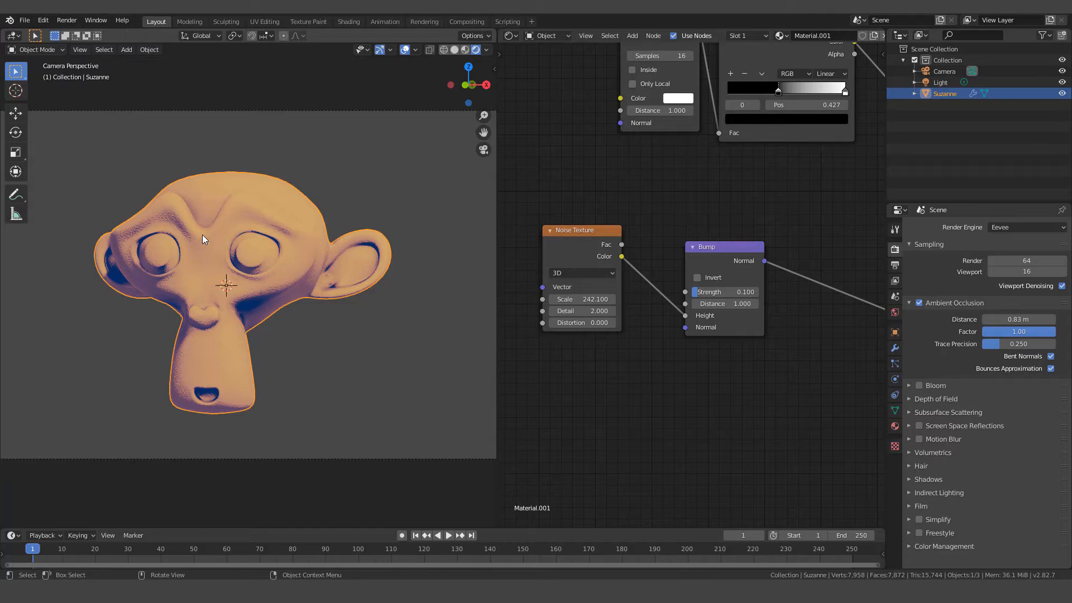
scroll(202, 235, up, 1)
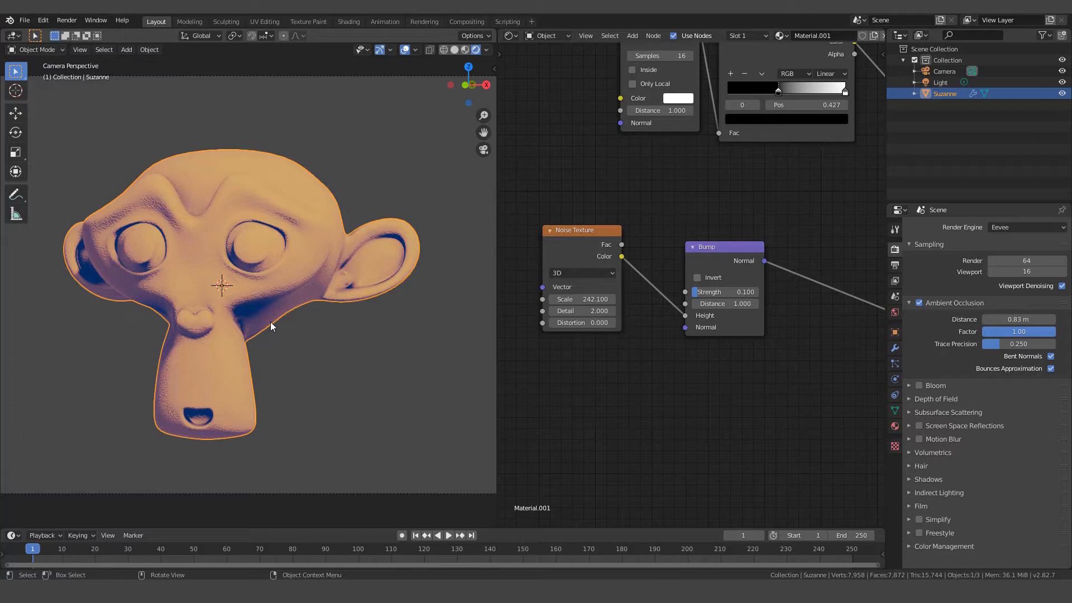
scroll(271, 327, down, 1)
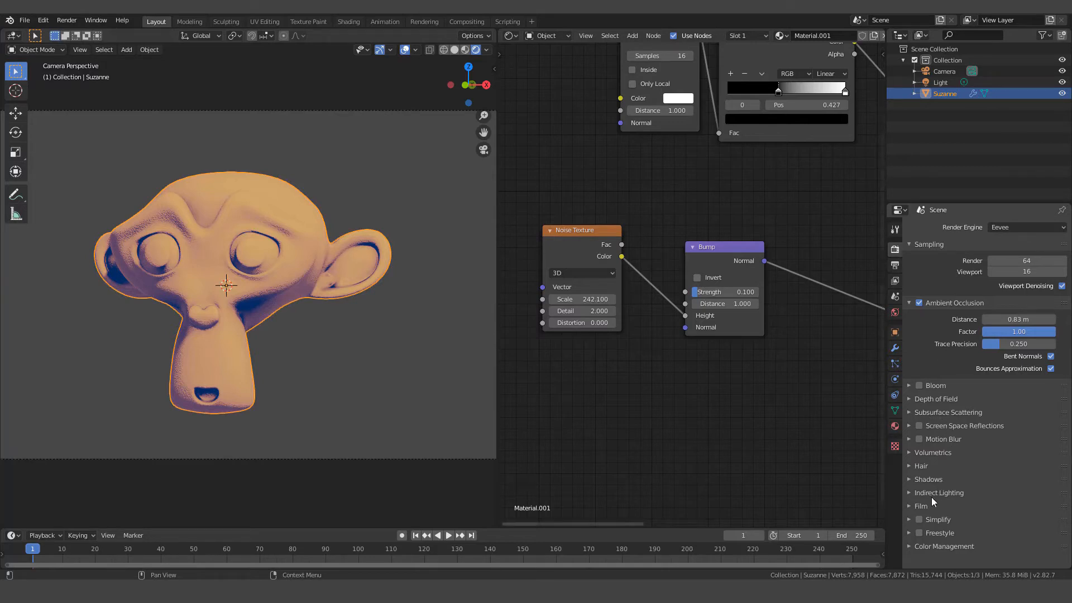
click(920, 534)
click(910, 534)
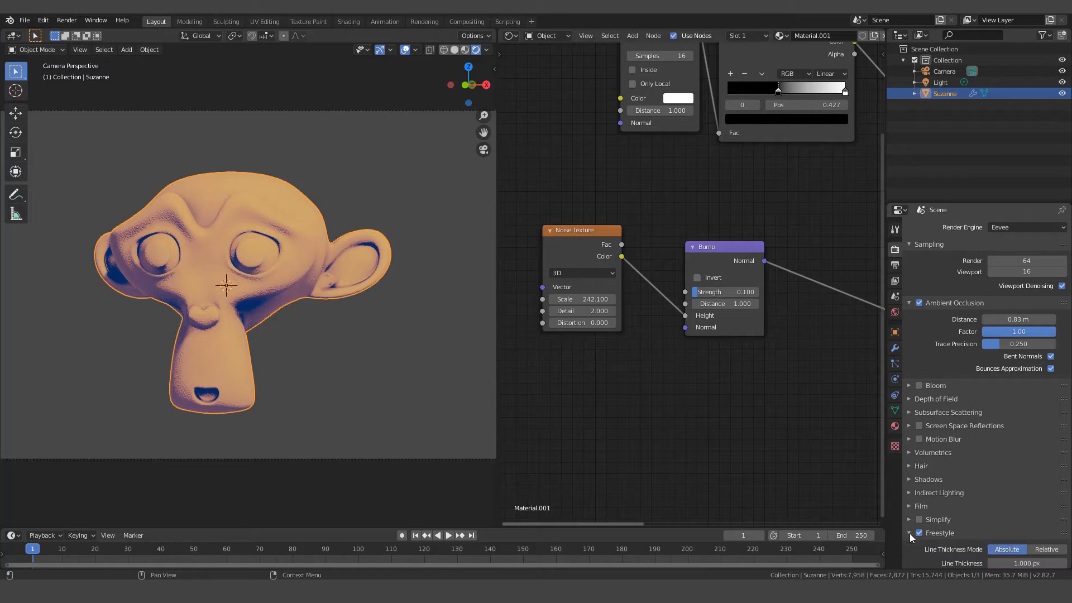
scroll(993, 490, down, 1)
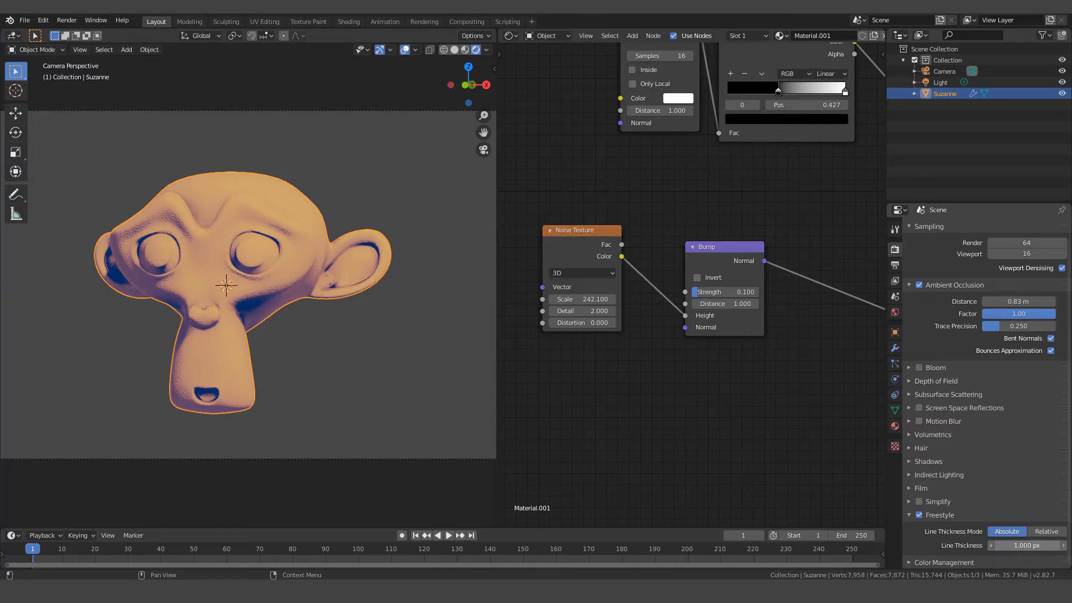
mouse_move(1027, 546)
mouse_down()
mouse_move(997, 546)
mouse_move(1030, 546)
mouse_move(1022, 547)
mouse_up()
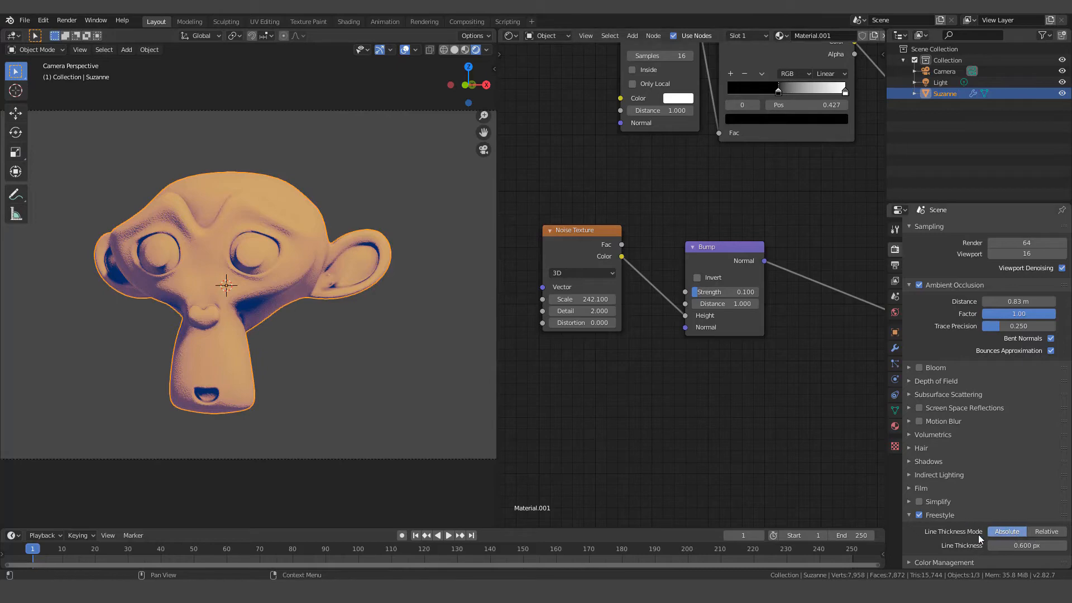
- Render a still image to check the Freestyle outlines on the monkey head, then close the render window
click(67, 20)
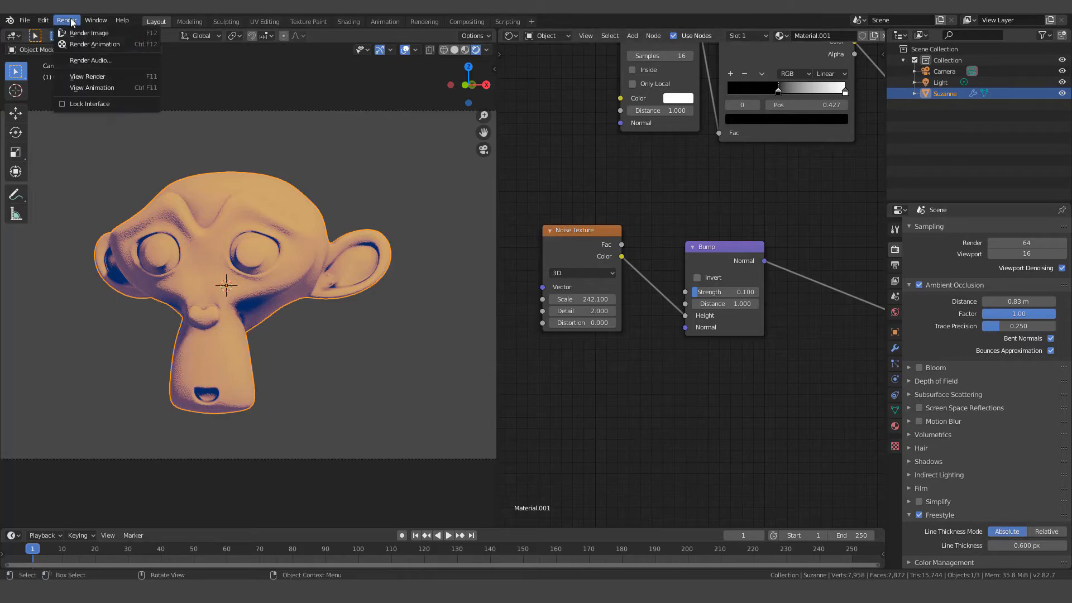
click(84, 43)
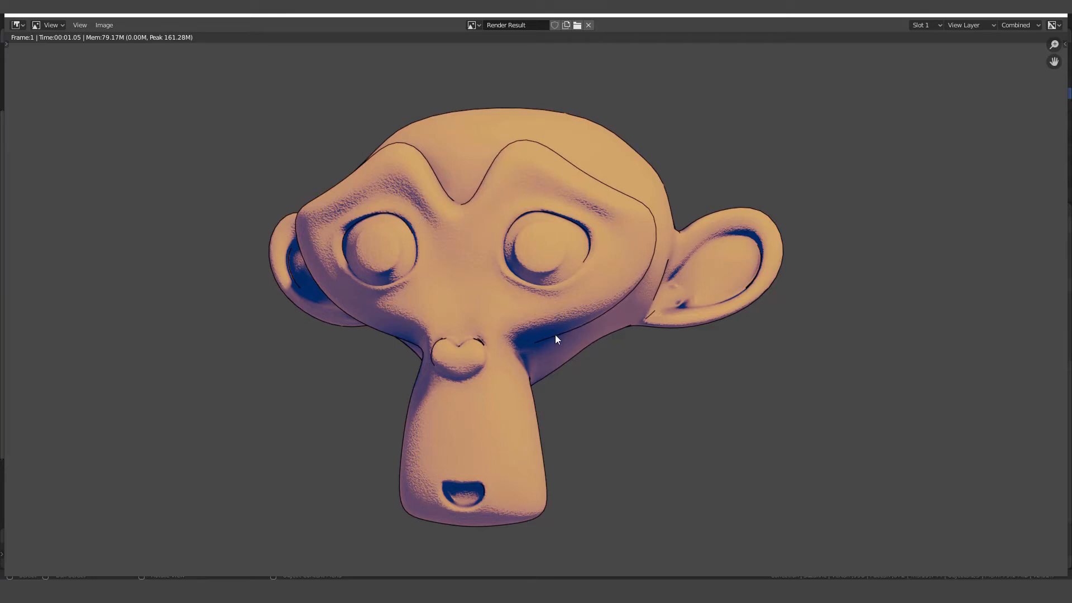
click(1054, 21)
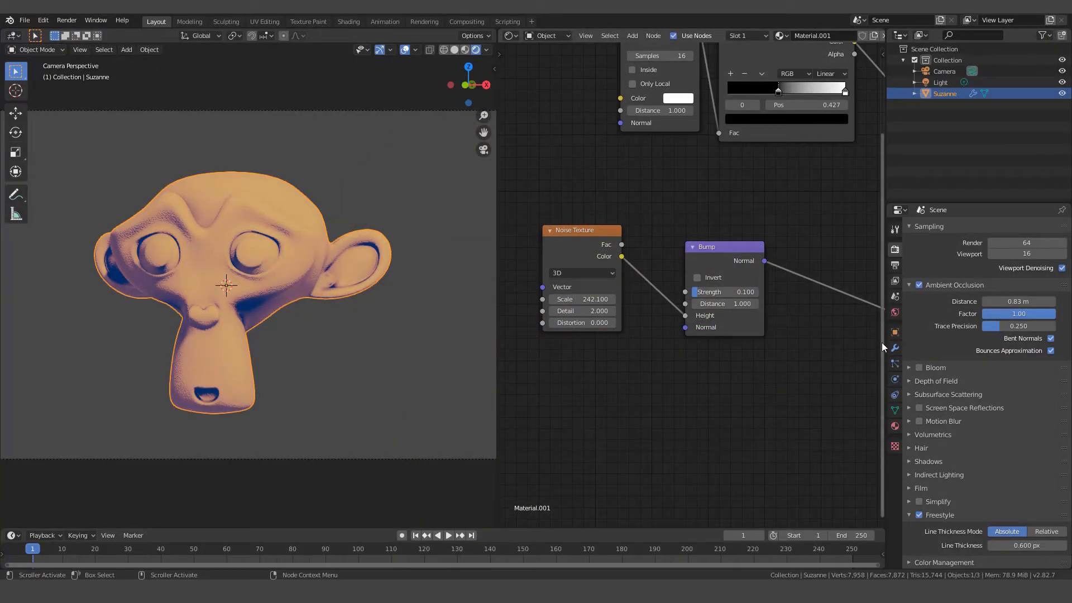
- In the view layer's Freestyle line style, set the strokes' chaining to Sketchy with 5 rounds
click(895, 296)
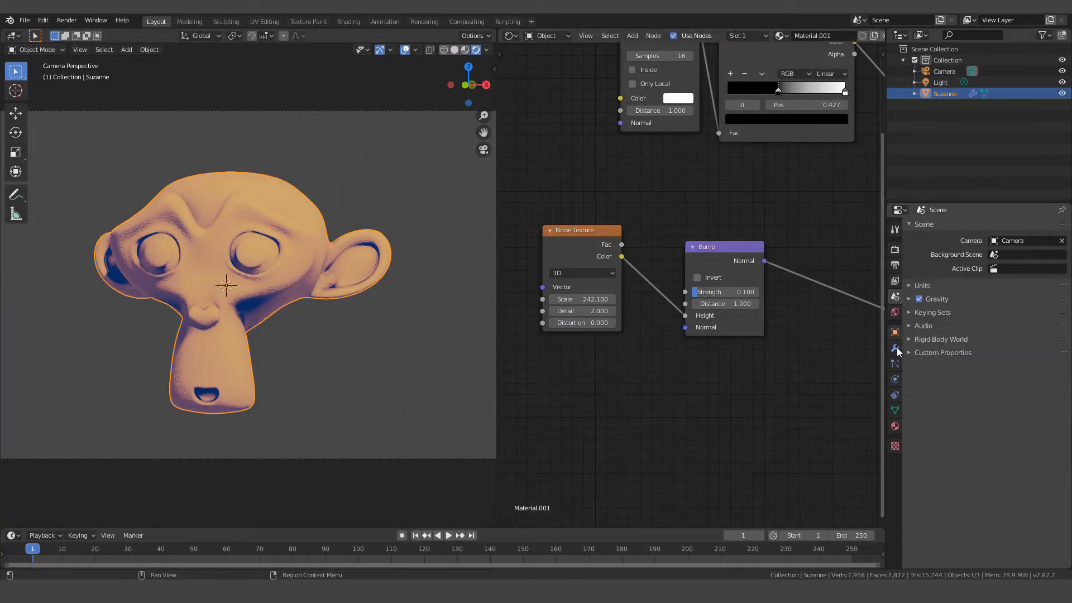
click(896, 281)
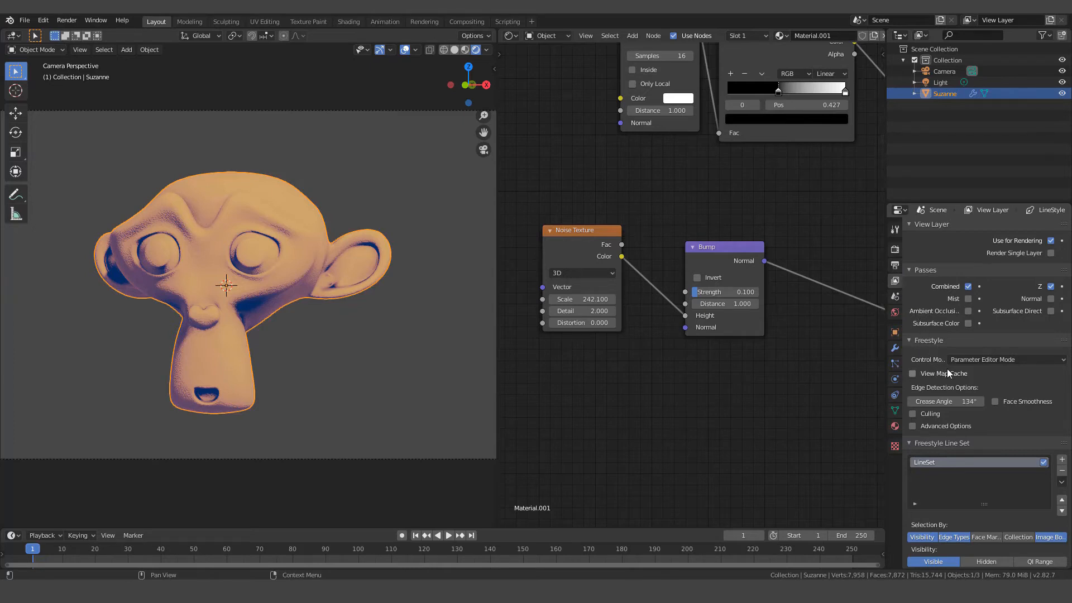
scroll(971, 381, down, 2)
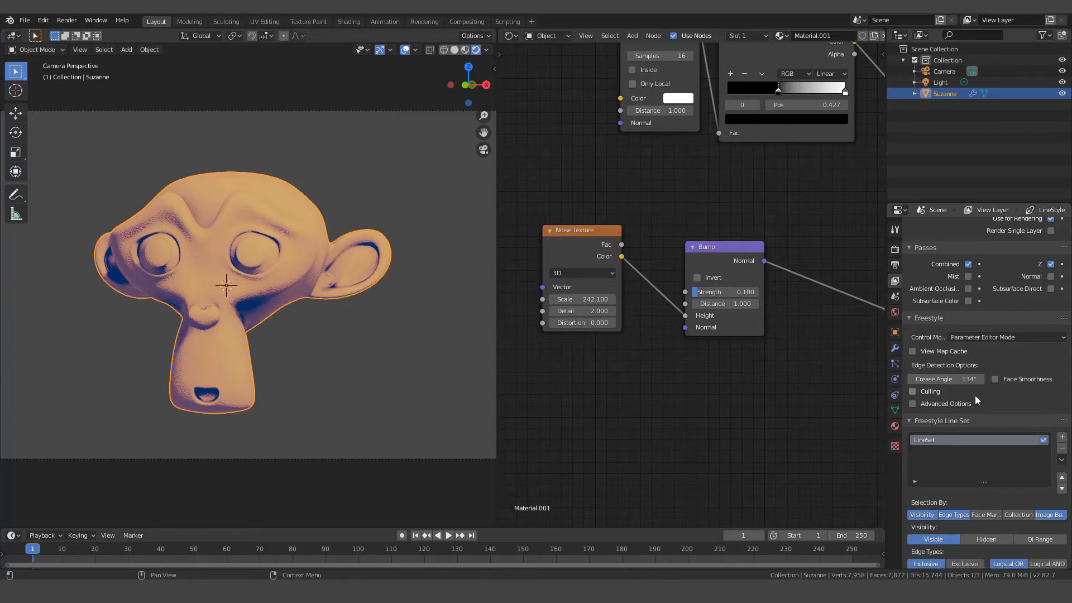
scroll(970, 414, down, 3)
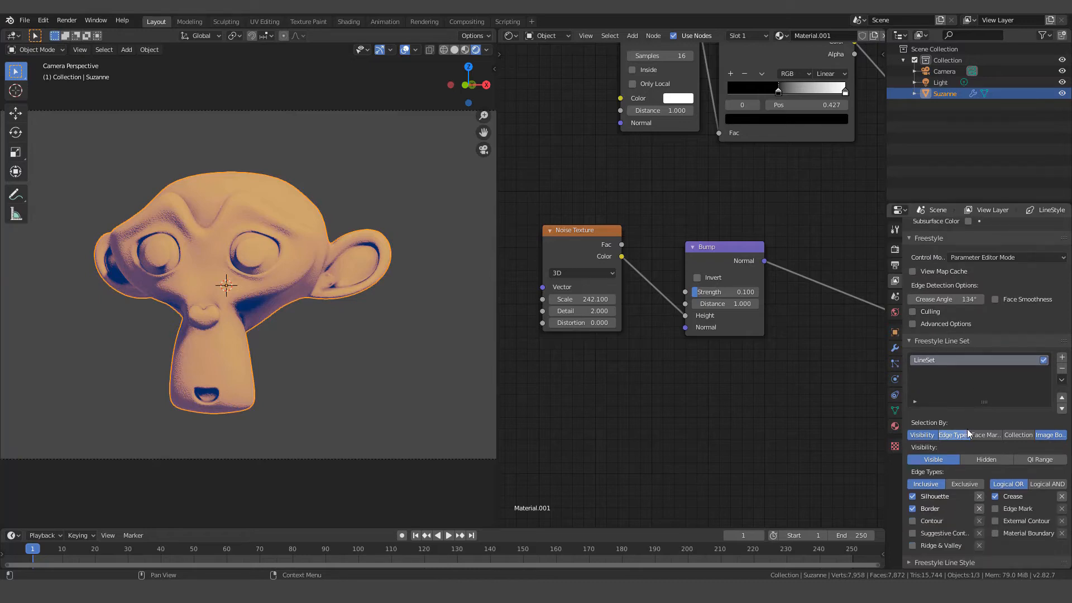
click(908, 563)
scroll(972, 487, down, 4)
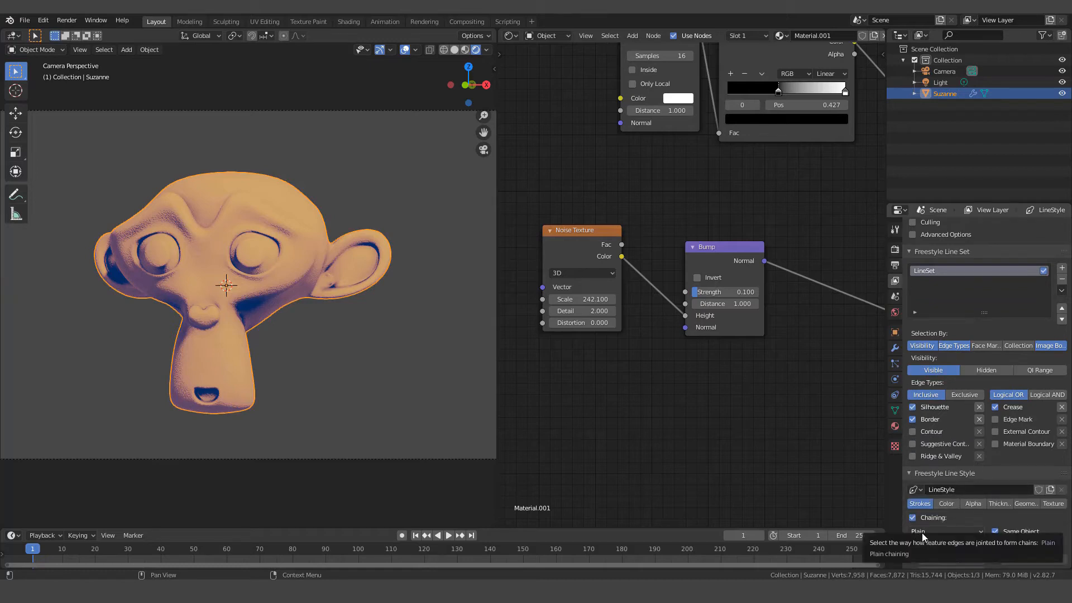
click(975, 531)
click(931, 506)
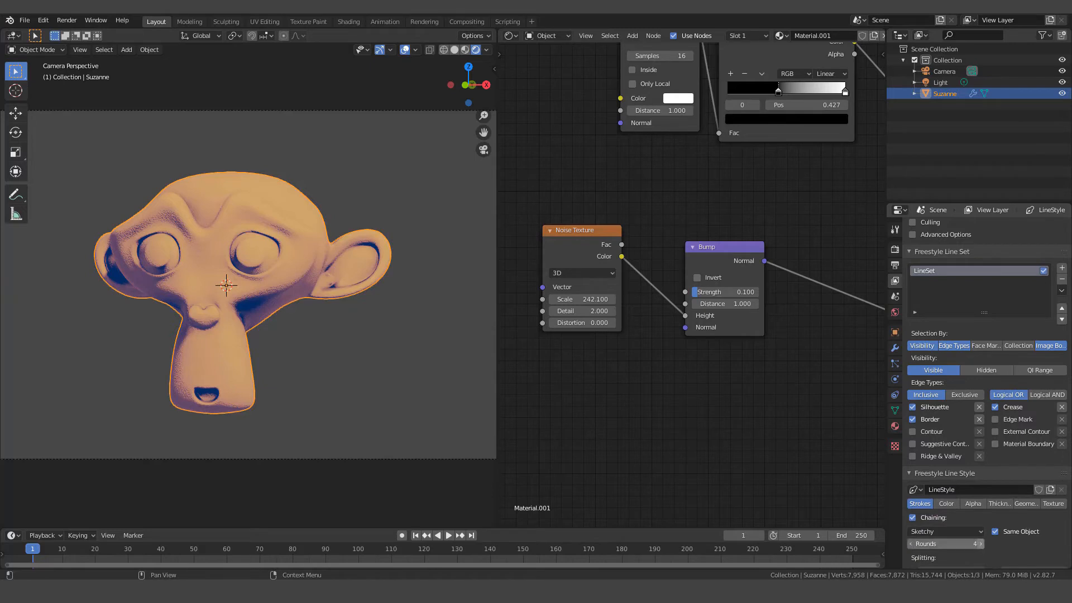
click(982, 544)
click(981, 544)
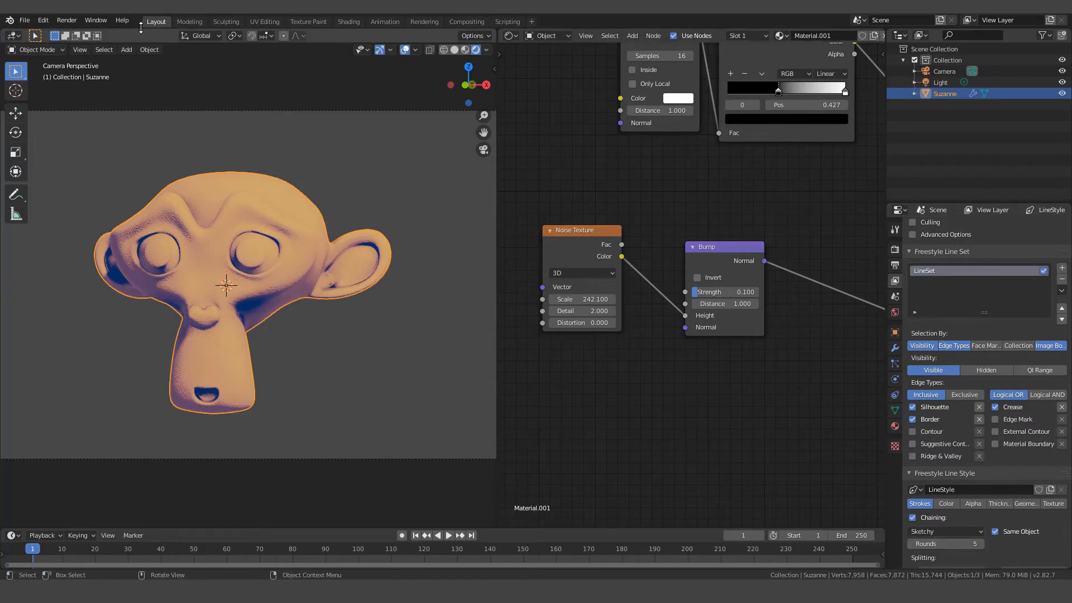
- Render the image again to examine the sketchy line style, and close the result
click(63, 21)
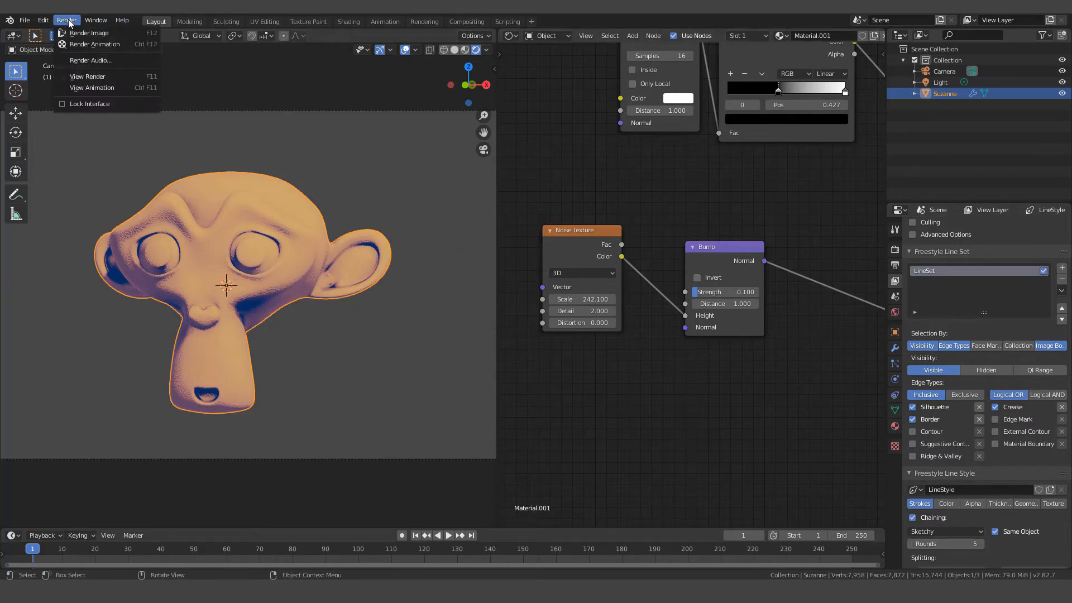
click(79, 32)
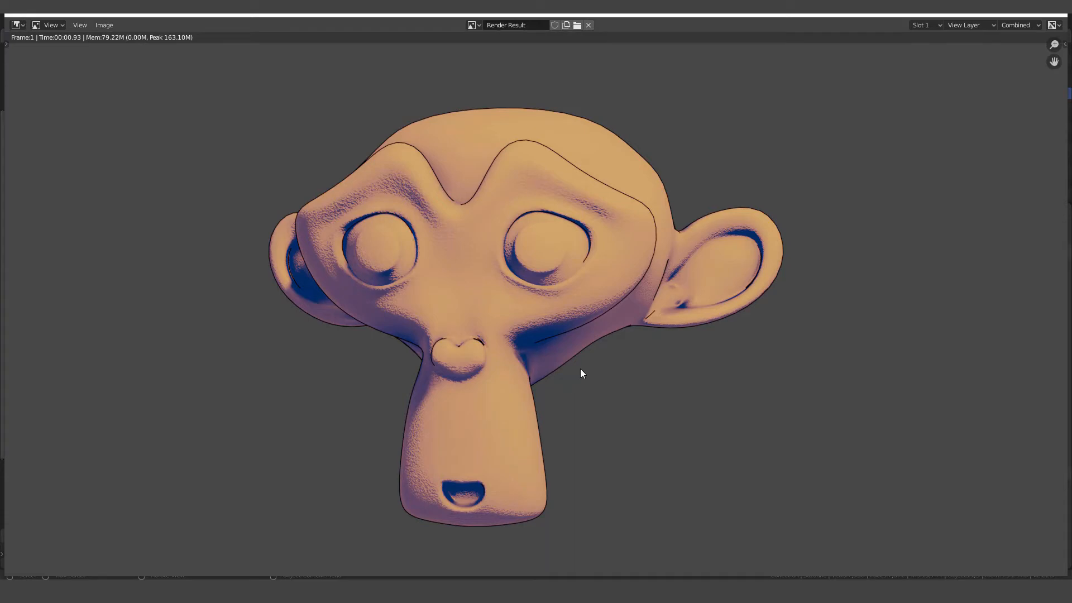
click(1056, 18)
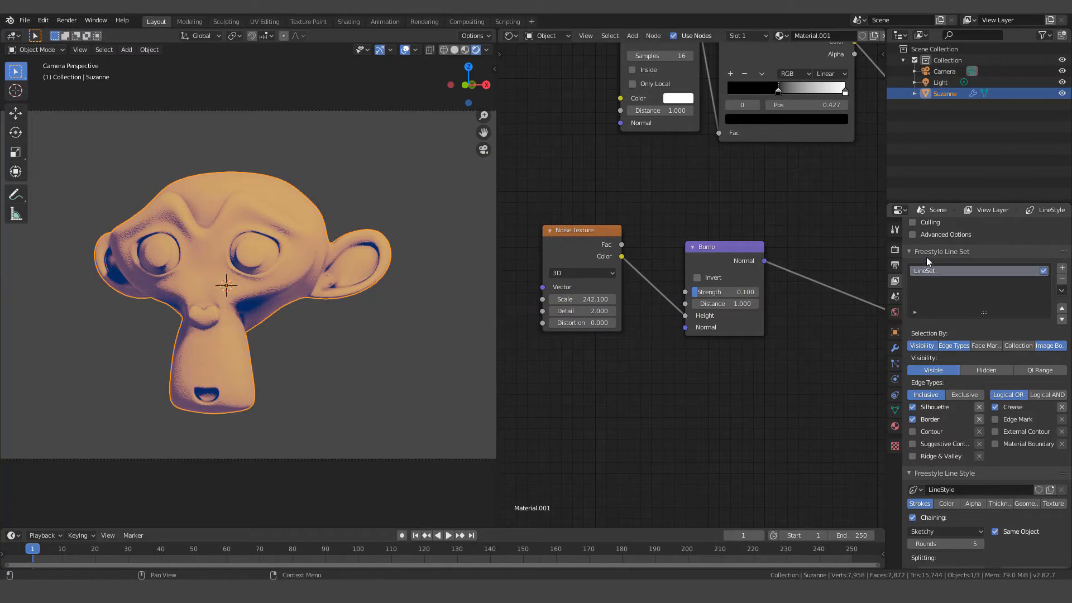
scroll(959, 260, up, 2)
scroll(960, 259, down, 2)
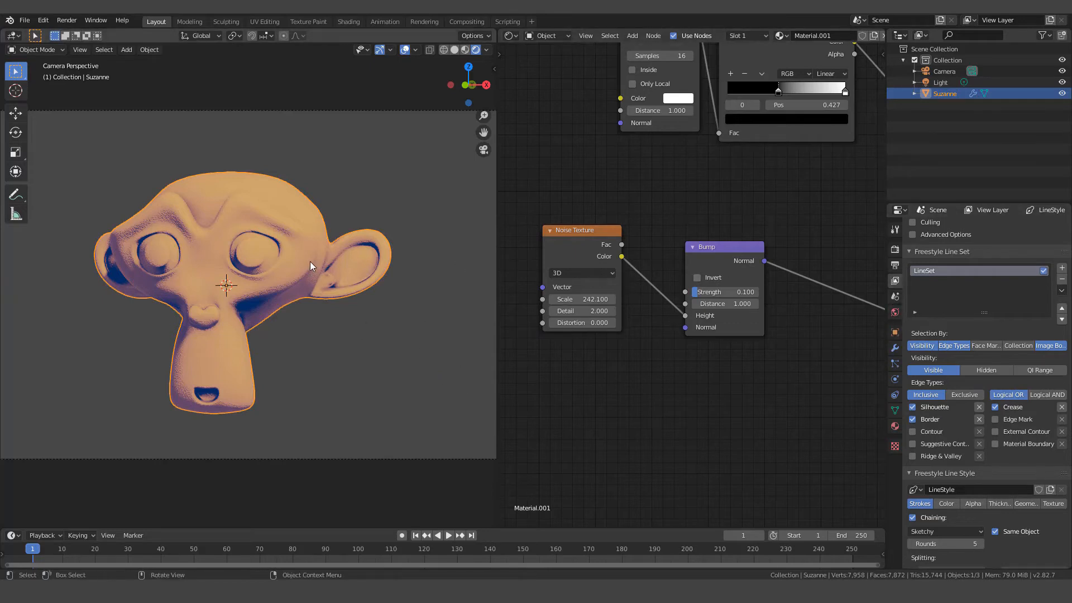
- Tint the point light a pale warm colour with hue 0.083, saturation 0.107 and value 1.000, and return to the camera view
scroll(303, 255, down, 2)
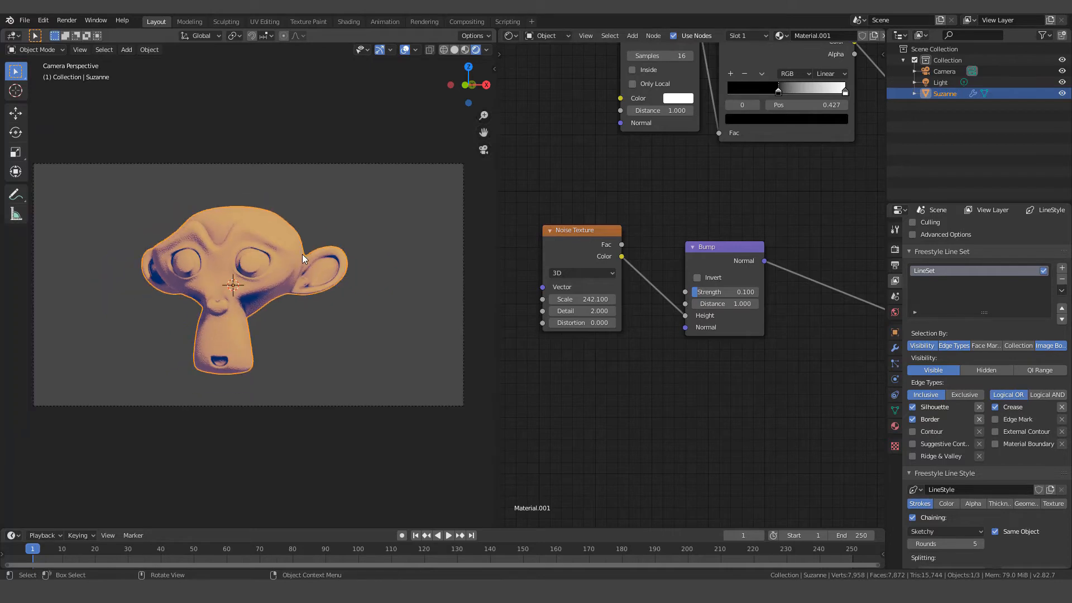
scroll(302, 253, down, 1)
middle_drag(303, 253, 298, 283)
click(367, 112)
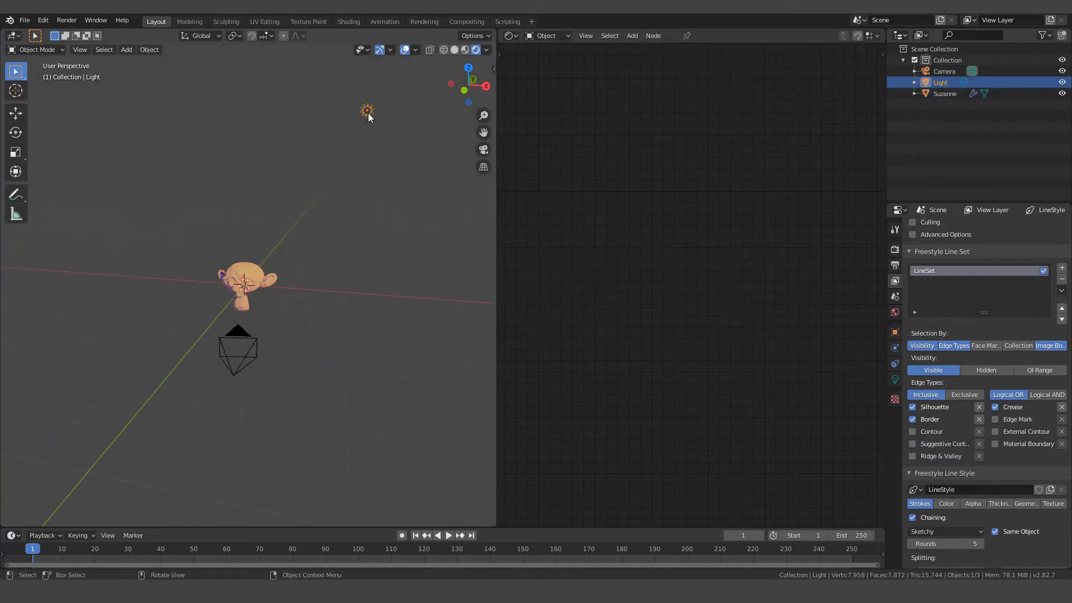
click(895, 379)
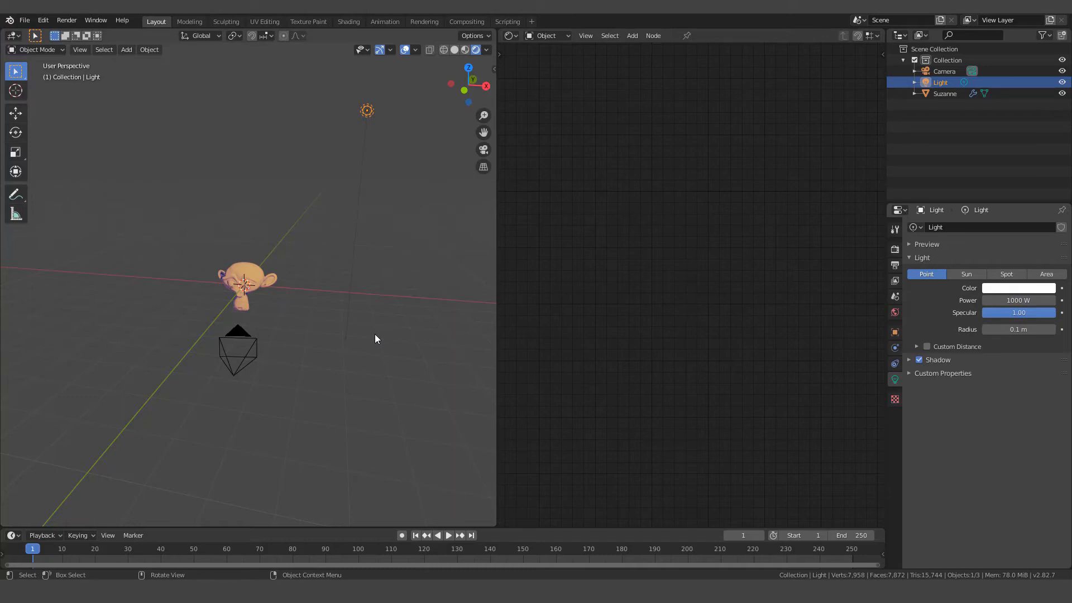
key(KP_0)
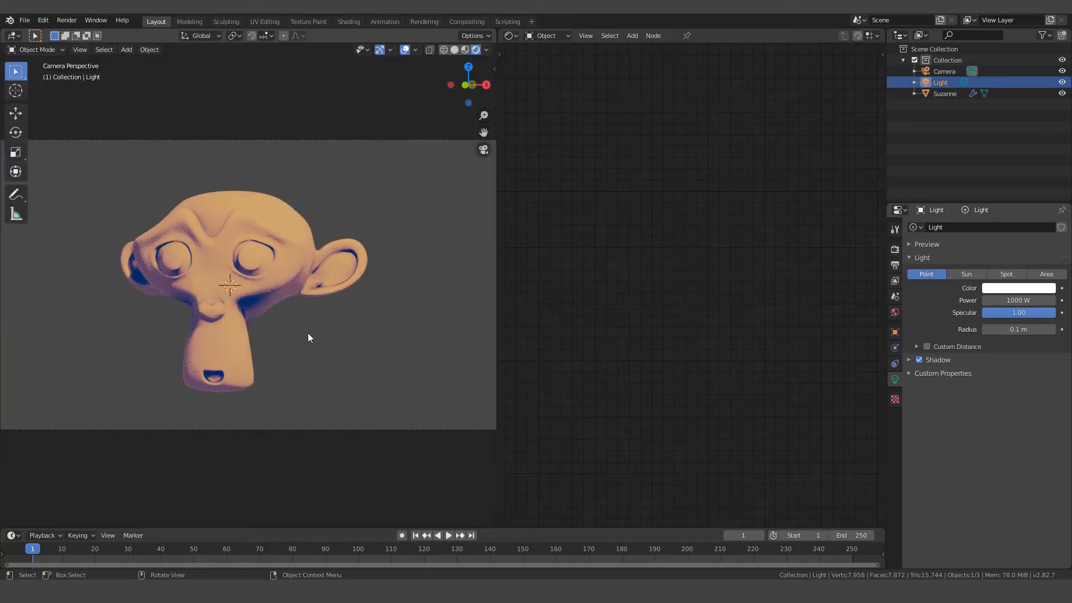
click(995, 292)
mouse_move(998, 181)
mouse_down()
mouse_move(990, 211)
mouse_move(975, 202)
mouse_move(966, 156)
mouse_move(988, 141)
mouse_move(1021, 161)
mouse_move(996, 185)
mouse_up()
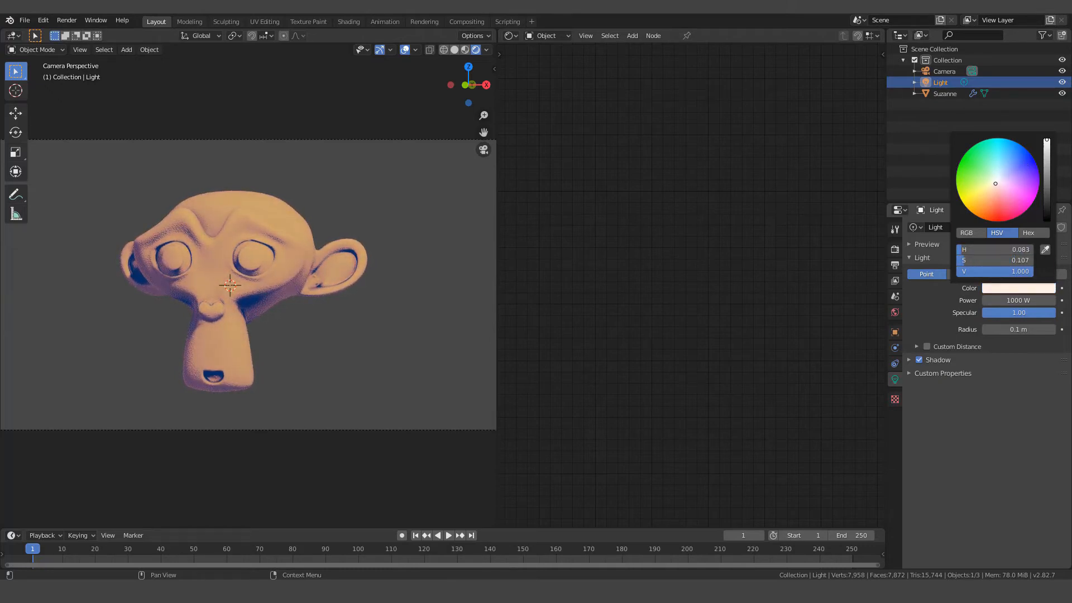
scroll(259, 354, up, 3)
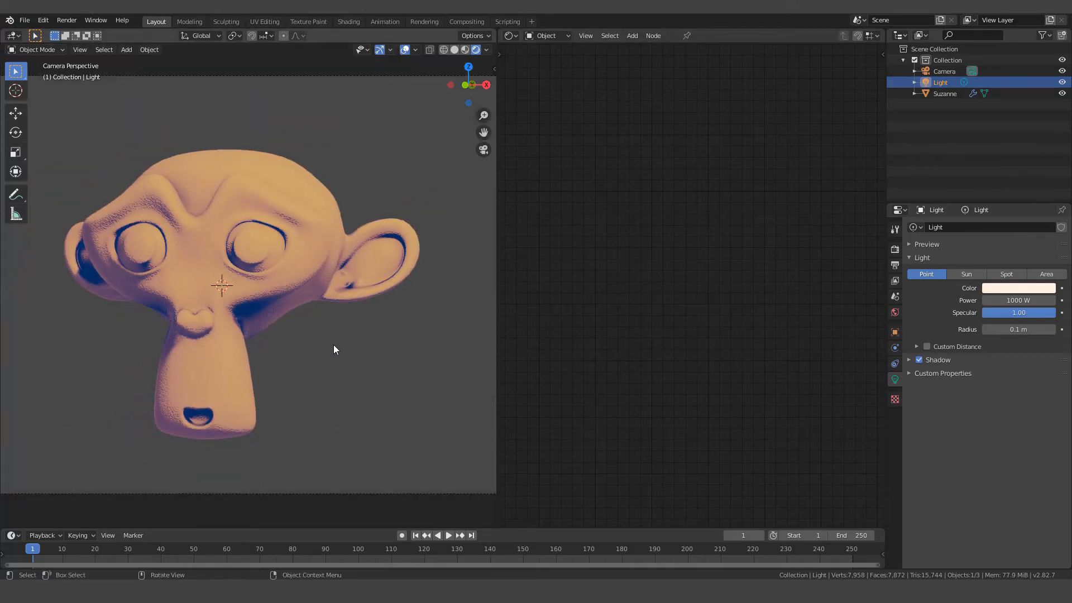
- Enable contact shadows on the point light, with a distance of 1.8 m and a bias of 0.260
click(910, 361)
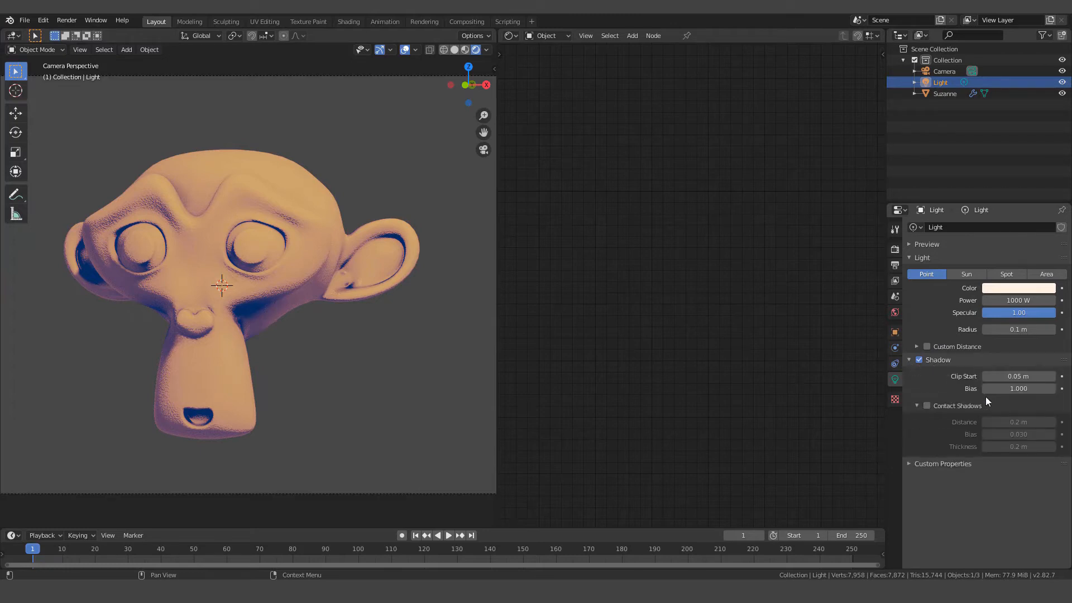
click(927, 406)
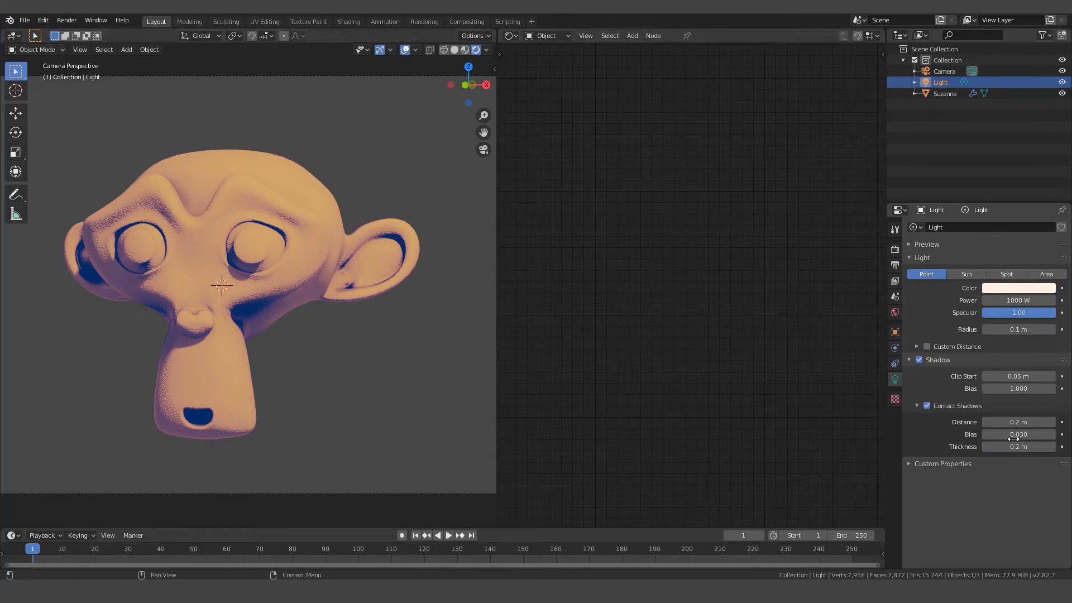
mouse_move(1018, 435)
mouse_down()
mouse_move(1064, 434)
mouse_move(1015, 424)
mouse_up()
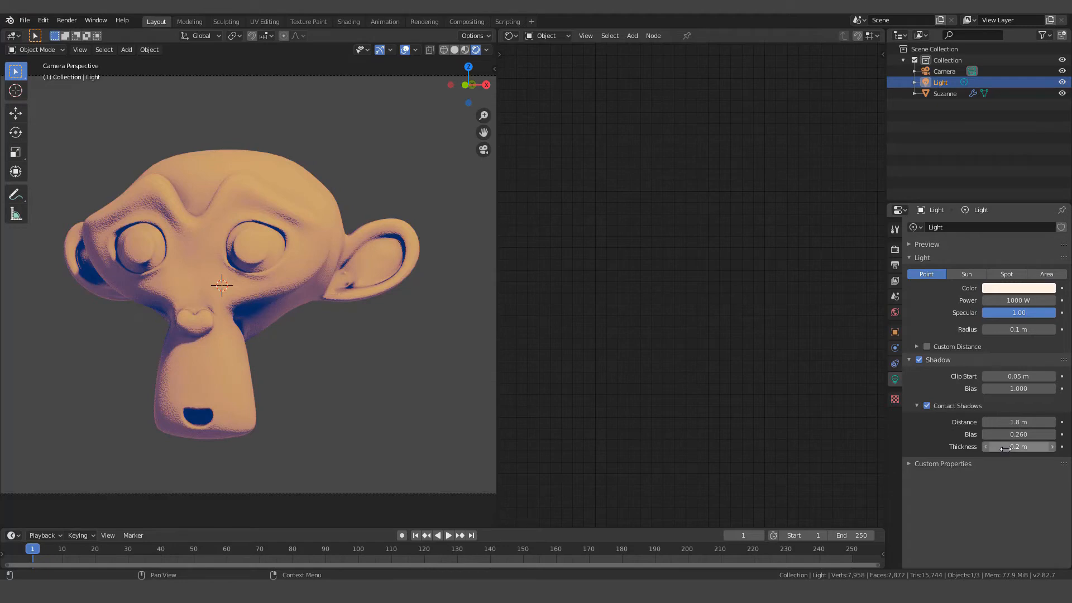
- Set the point light's shadow clip start to 1.55 m and shadow bias to 0.001, and its power to 670.4 W
mouse_move(1019, 389)
mouse_down()
mouse_move(1040, 388)
mouse_move(1000, 389)
mouse_move(1043, 376)
mouse_move(1019, 376)
mouse_up()
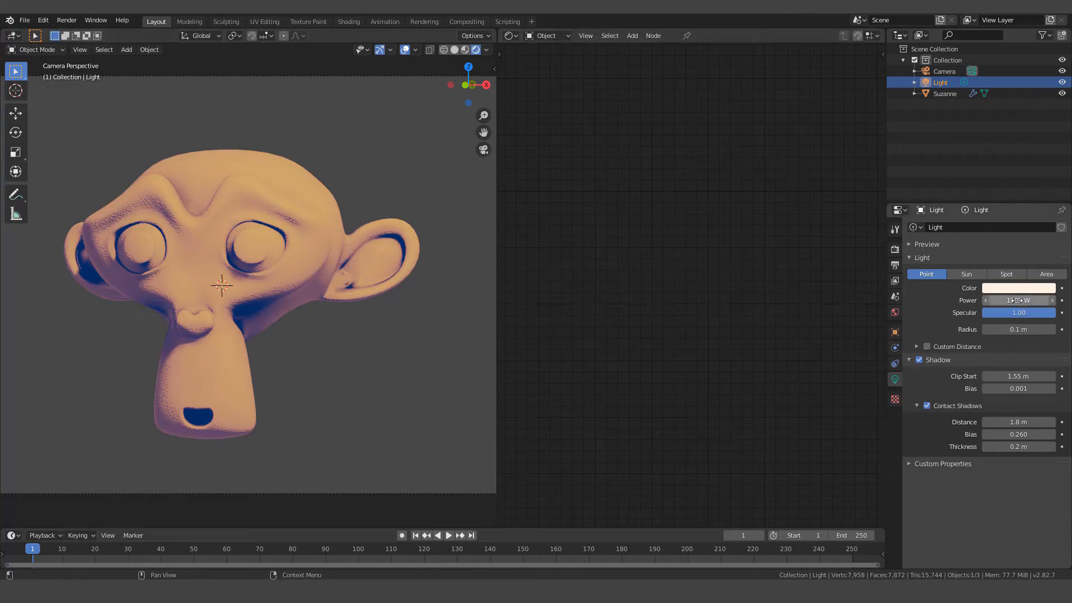
drag(1016, 300, 964, 301)
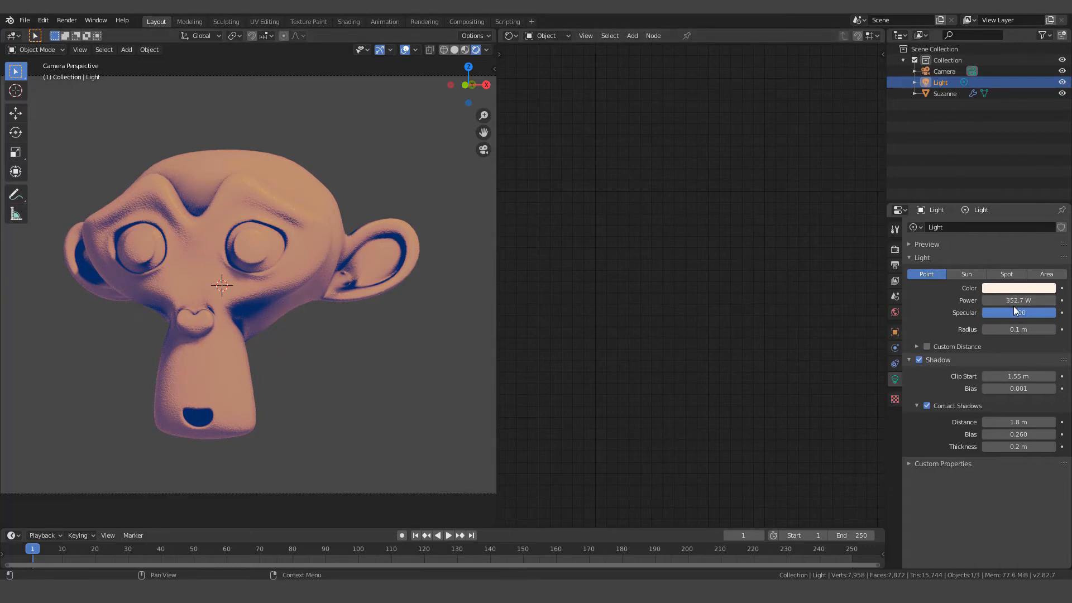
drag(1007, 301, 1025, 301)
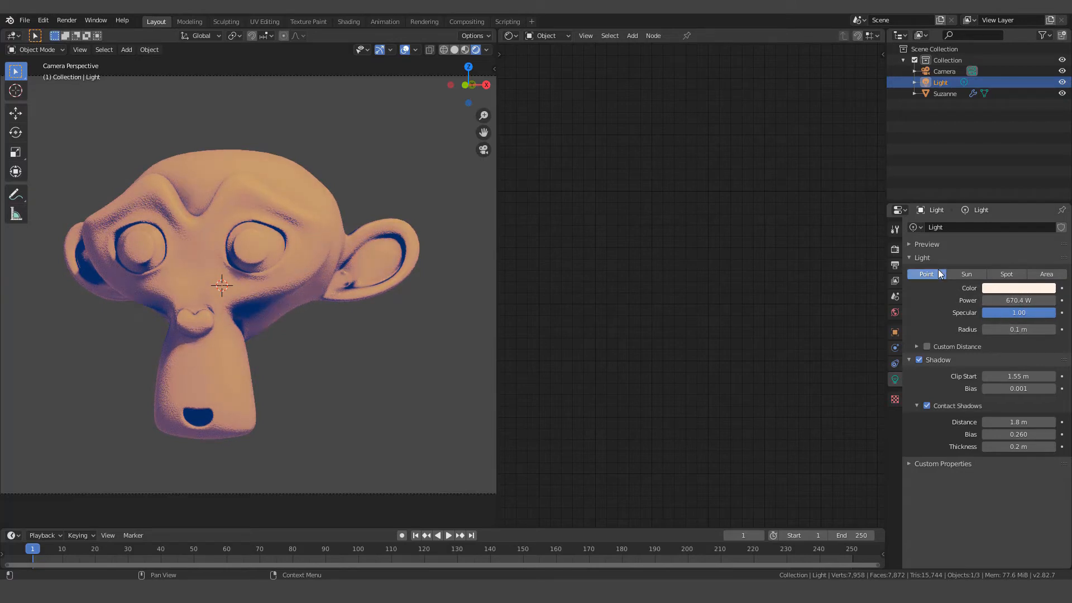
- In the scene's colour management, try the High Contrast look, settle on Medium High Contrast, and set the gamma to 1.104
click(895, 250)
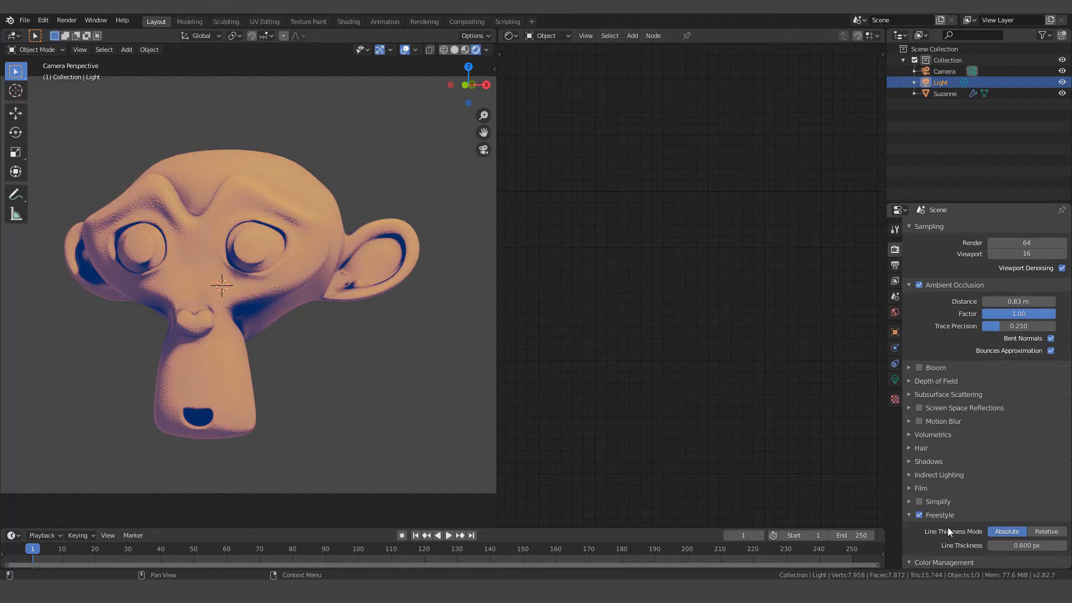
scroll(947, 531, down, 5)
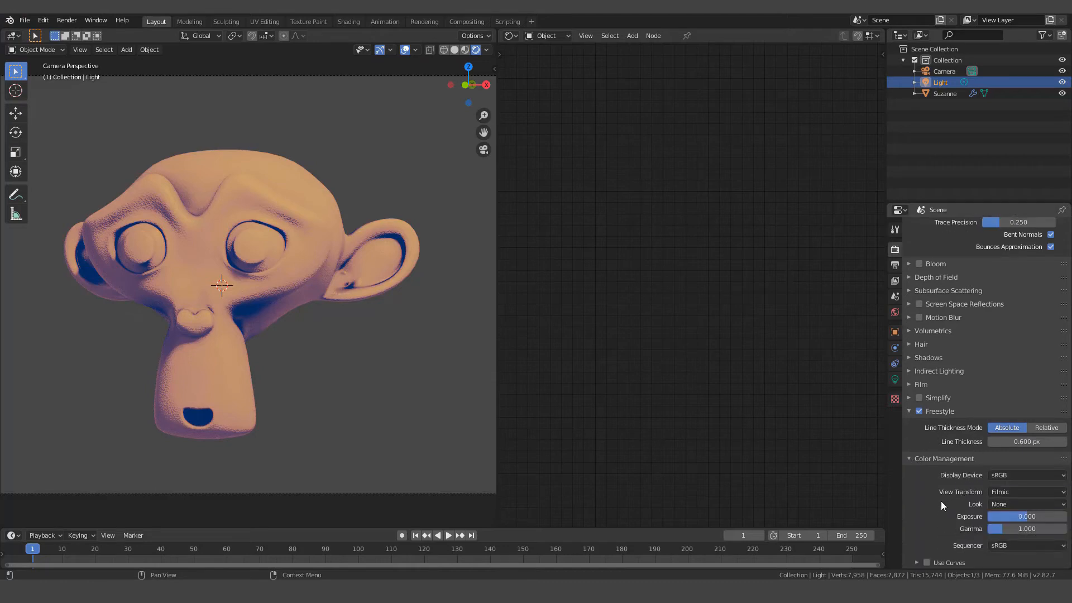
click(1017, 503)
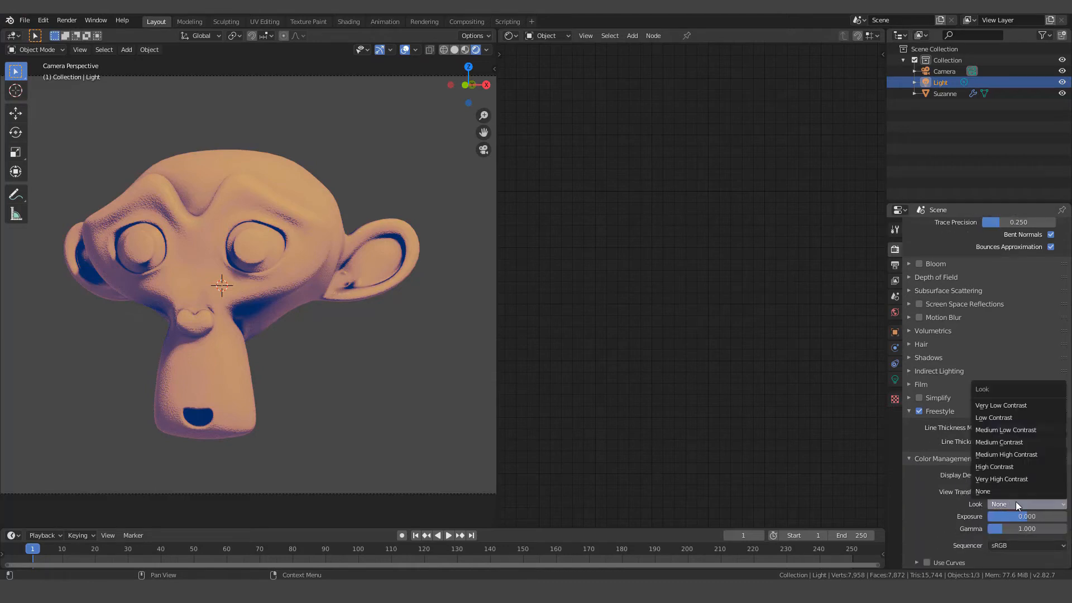
click(994, 467)
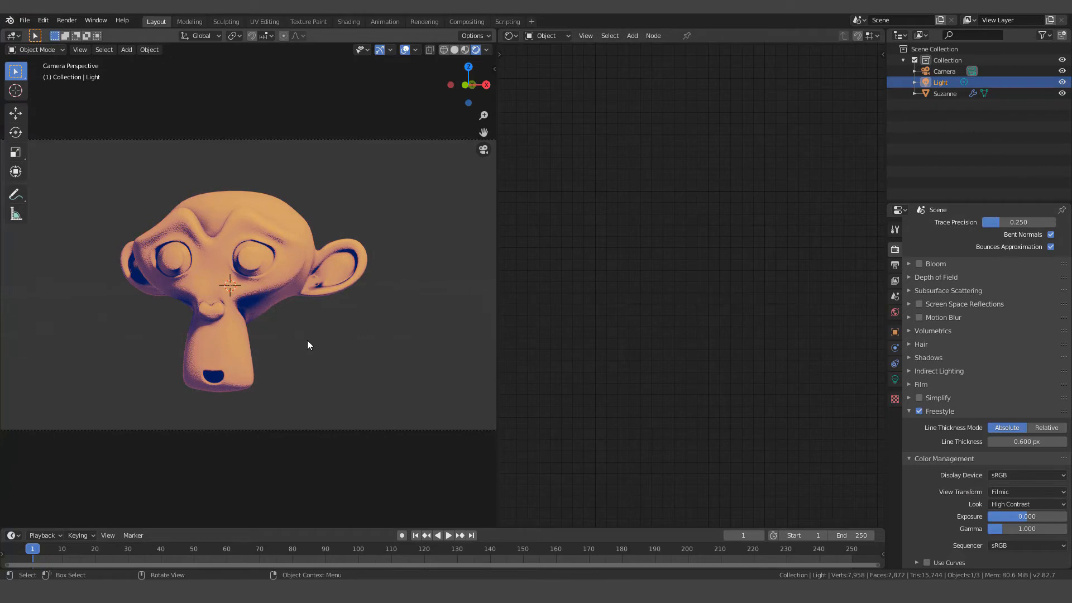
click(1016, 504)
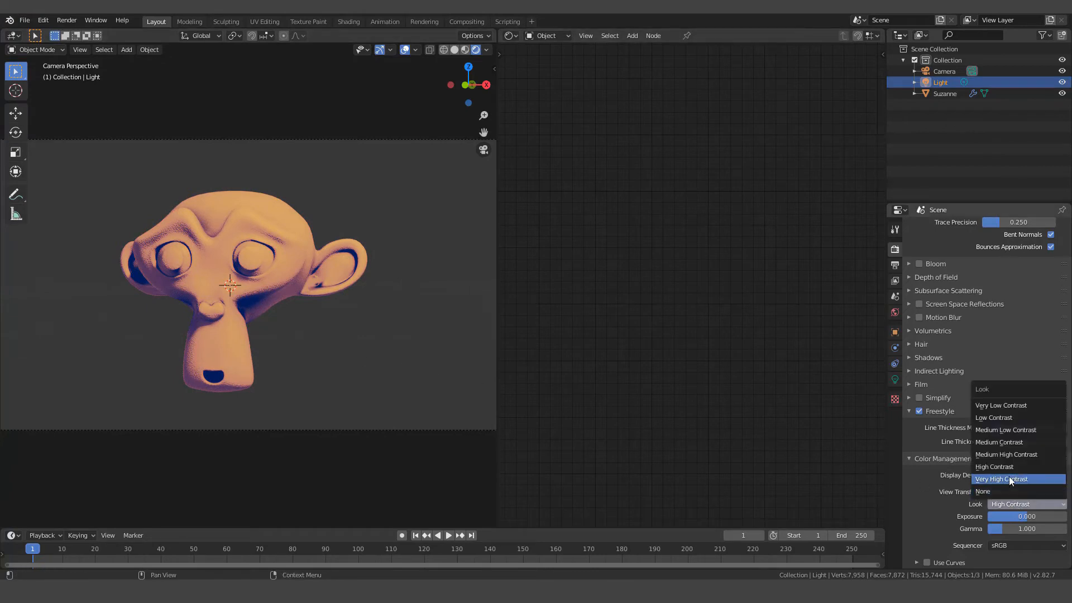
click(1005, 455)
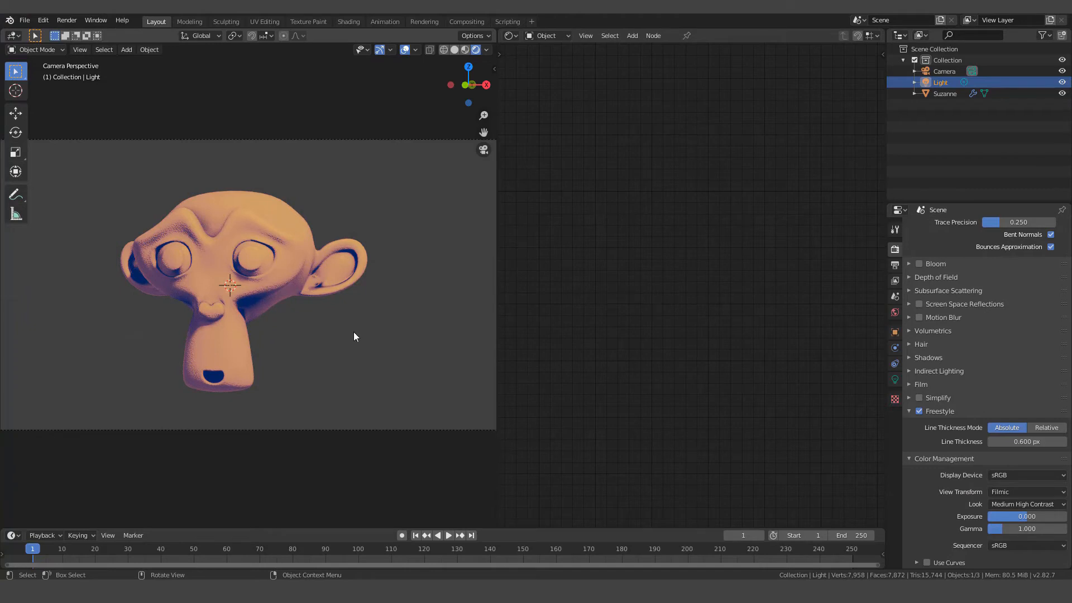
scroll(1037, 537, up, 1)
scroll(1038, 531, down, 1)
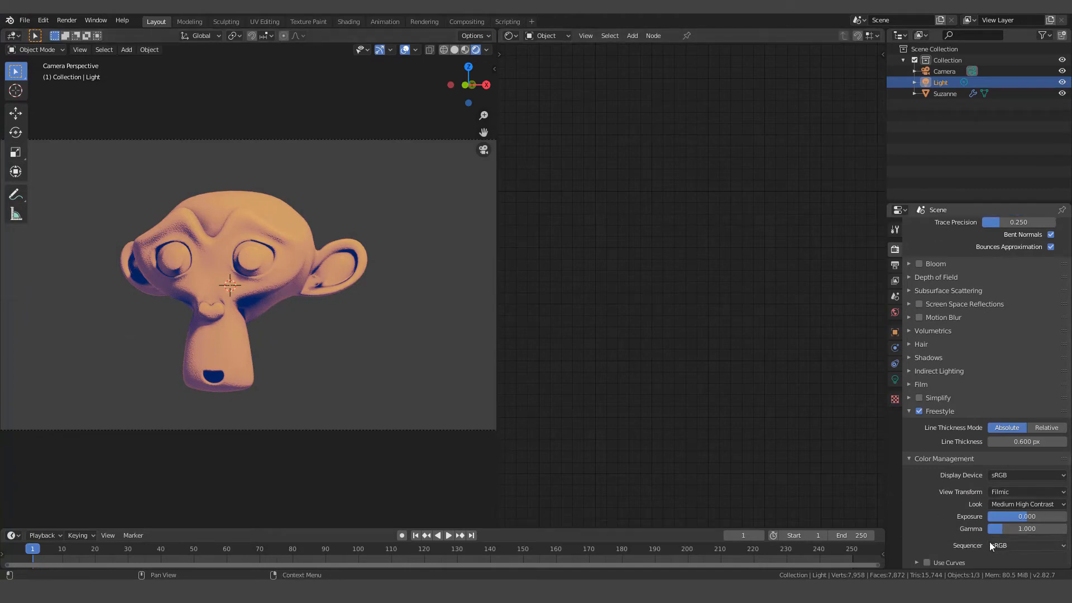
mouse_move(1000, 528)
mouse_down()
mouse_move(1022, 528)
mouse_move(995, 529)
mouse_up()
drag(998, 528, 1010, 529)
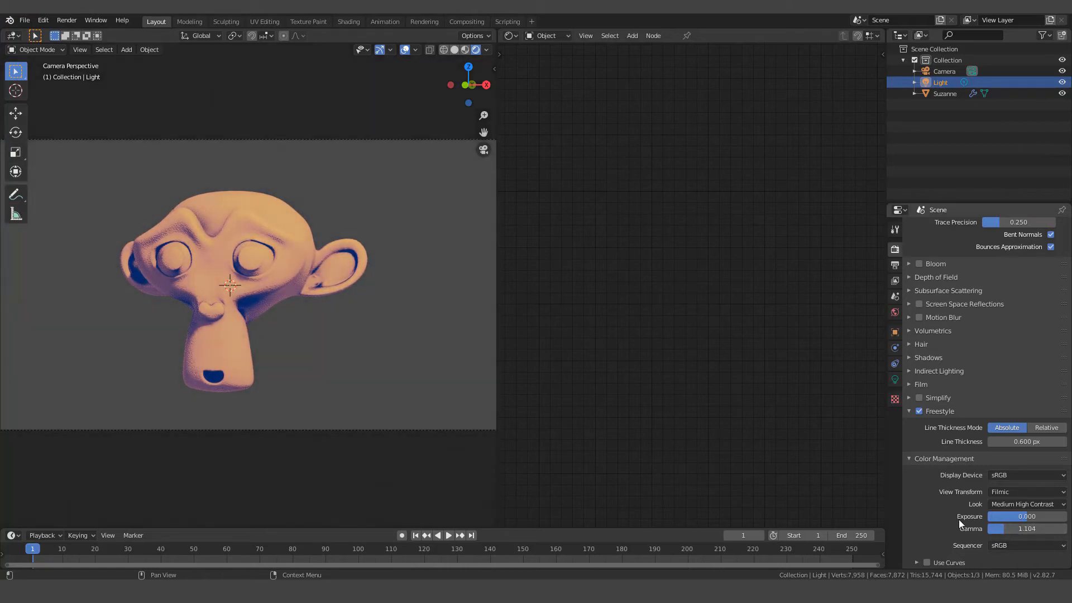
- Enable colour management curves and shape a slight S-curve with points at X 0.71875, Y 0.81875 and X 0.25694, Y 0.25000
click(918, 562)
scroll(950, 528, down, 8)
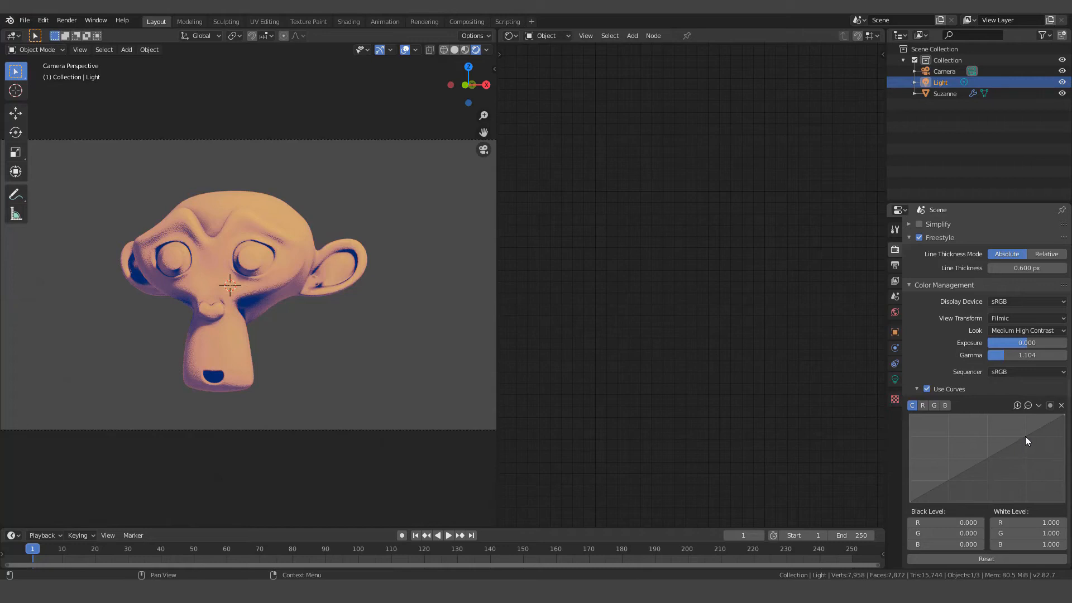
drag(1025, 437, 1022, 430)
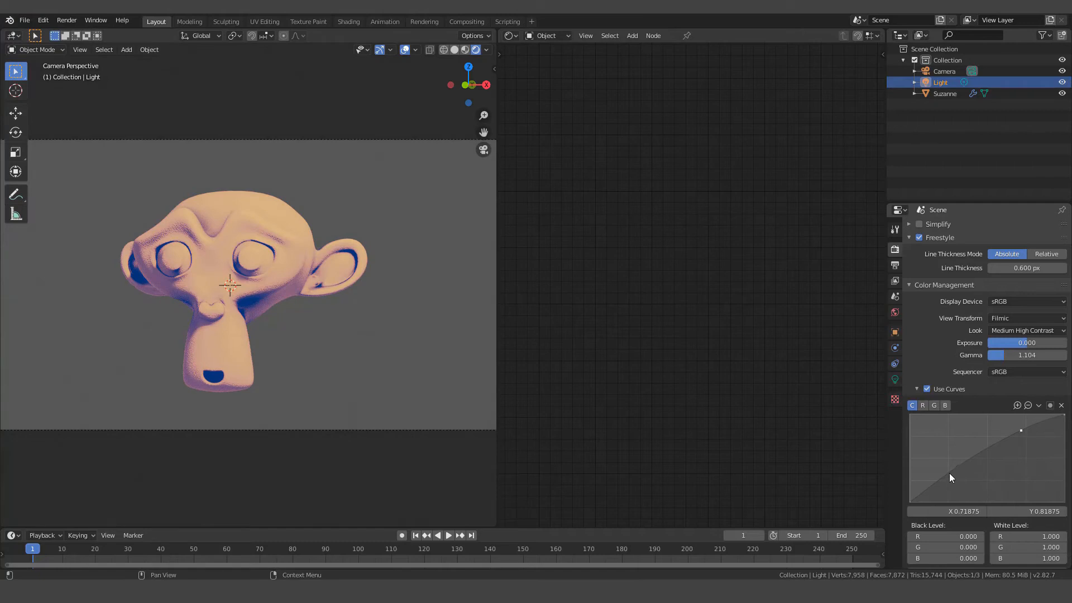
click(944, 477)
drag(944, 477, 954, 483)
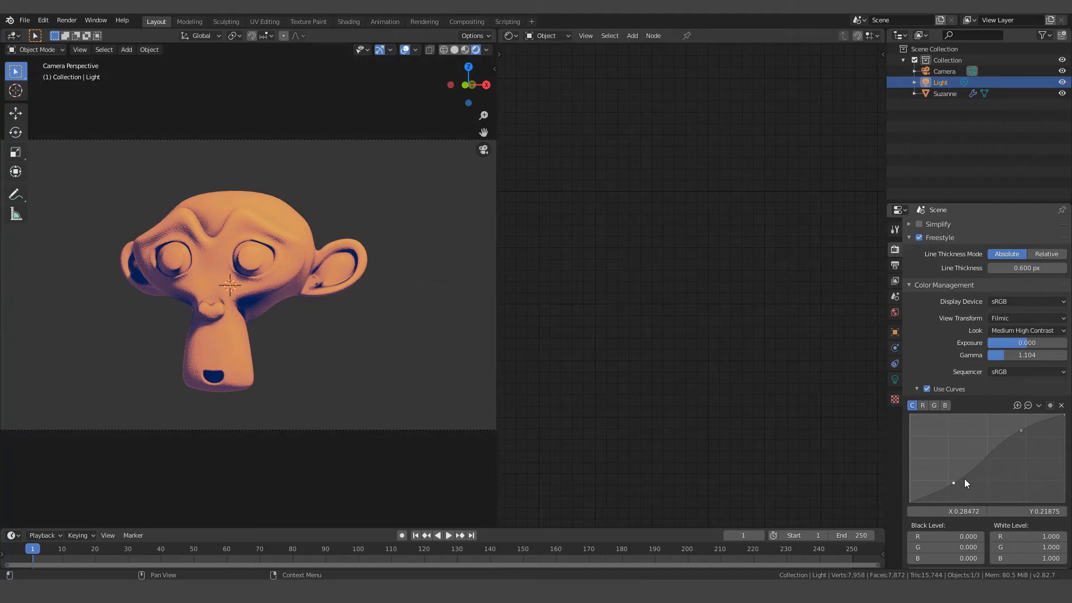
drag(954, 483, 950, 480)
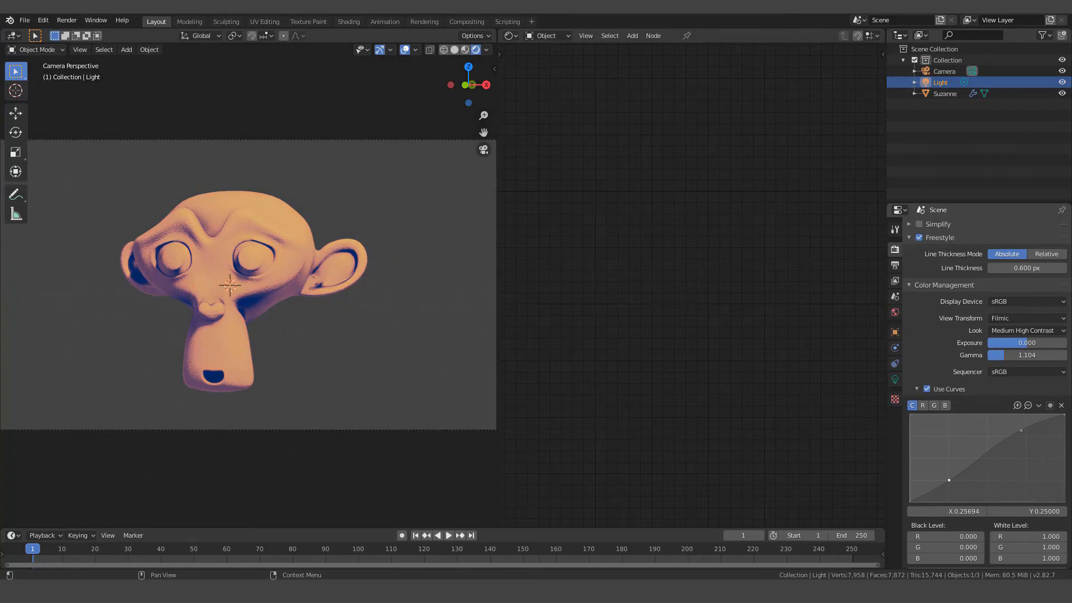
- Adjust the dark stop of the ambient occlusion ColorRamp in the monkey head's material, and set the scene's ambient occlusion distance to 0.23 m
scroll(391, 356, up, 2)
click(230, 217)
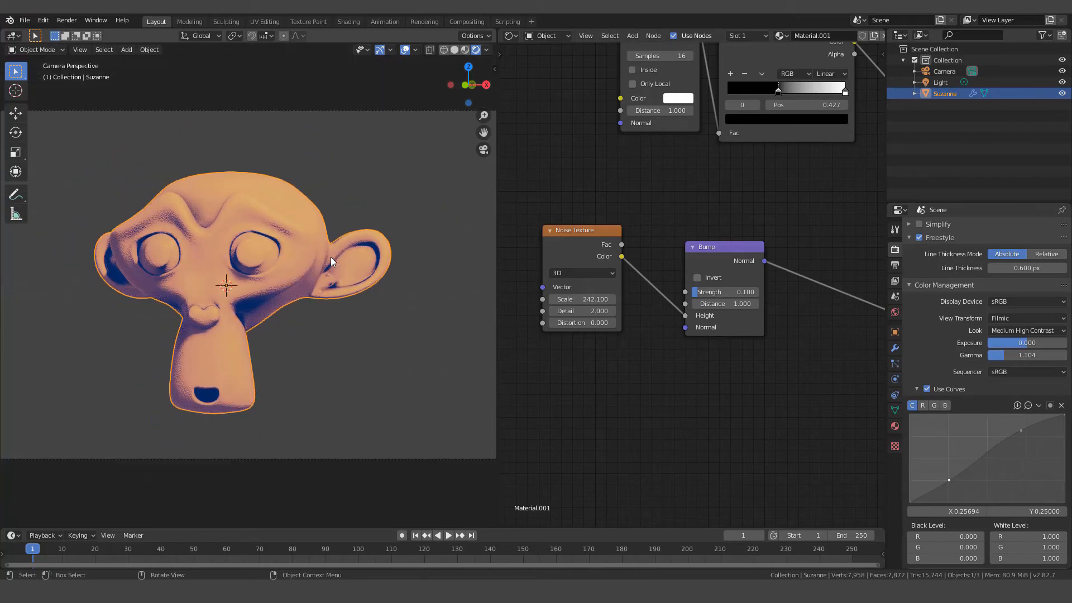
scroll(330, 257, down, 1)
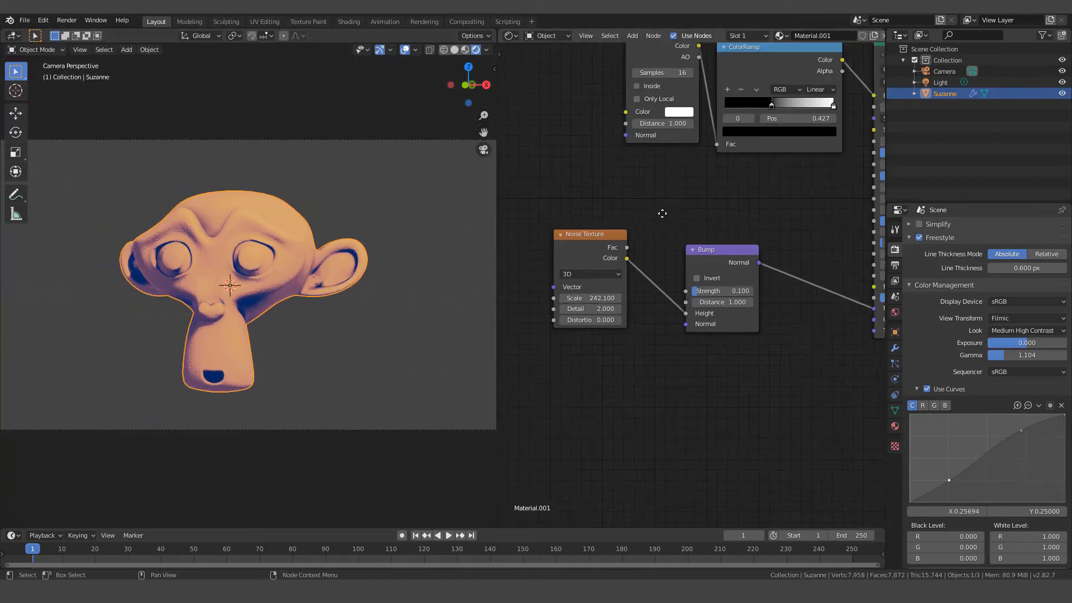
scroll(661, 212, down, 5)
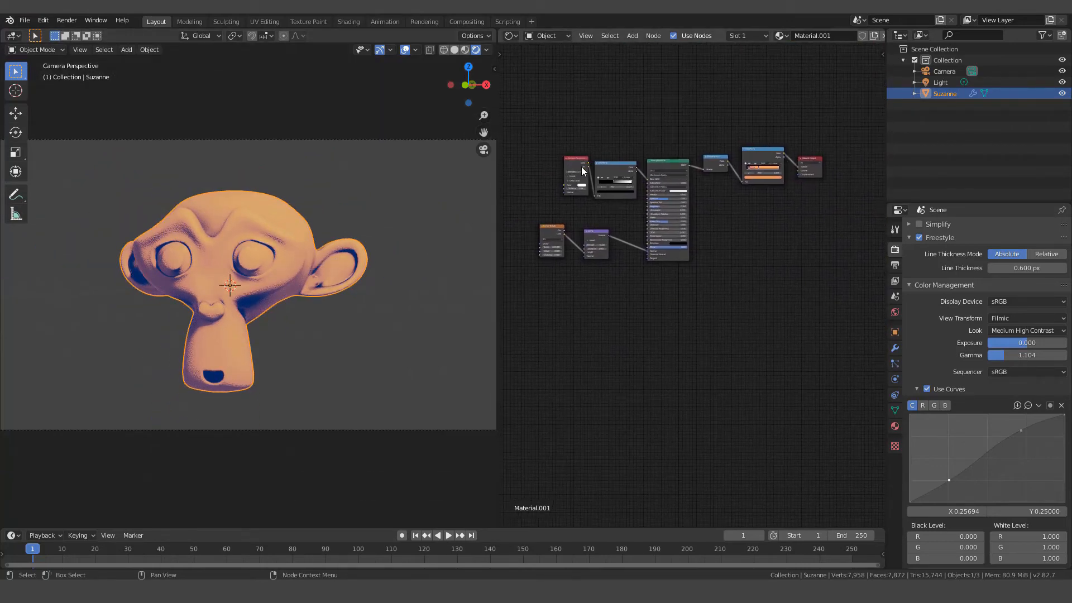
scroll(569, 174, up, 3)
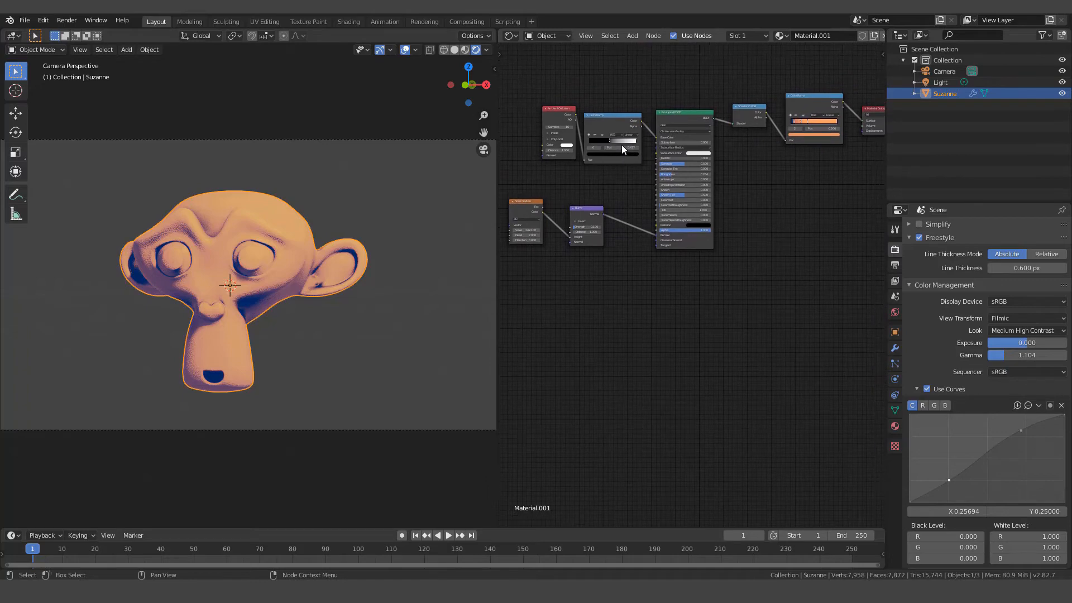
mouse_move(609, 147)
mouse_down()
mouse_move(588, 146)
mouse_move(611, 142)
mouse_up()
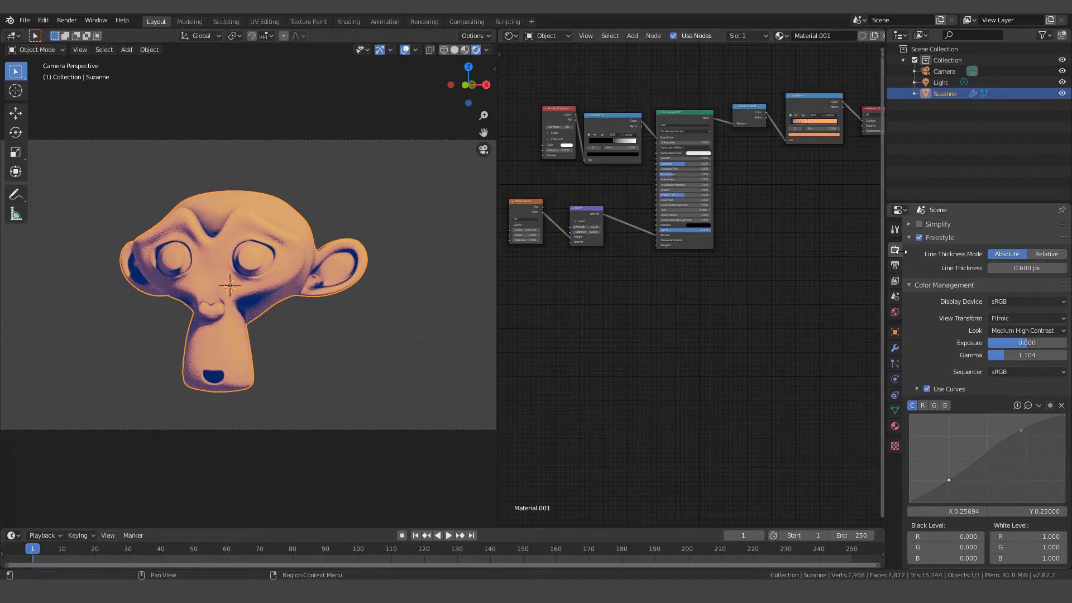
scroll(977, 369, up, 12)
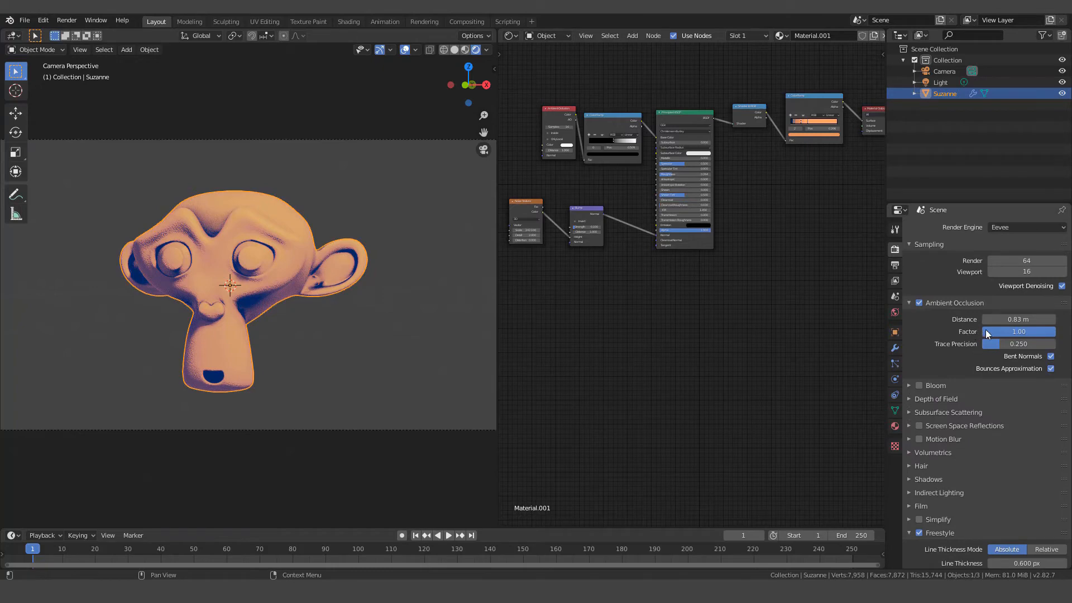
drag(1018, 319, 954, 319)
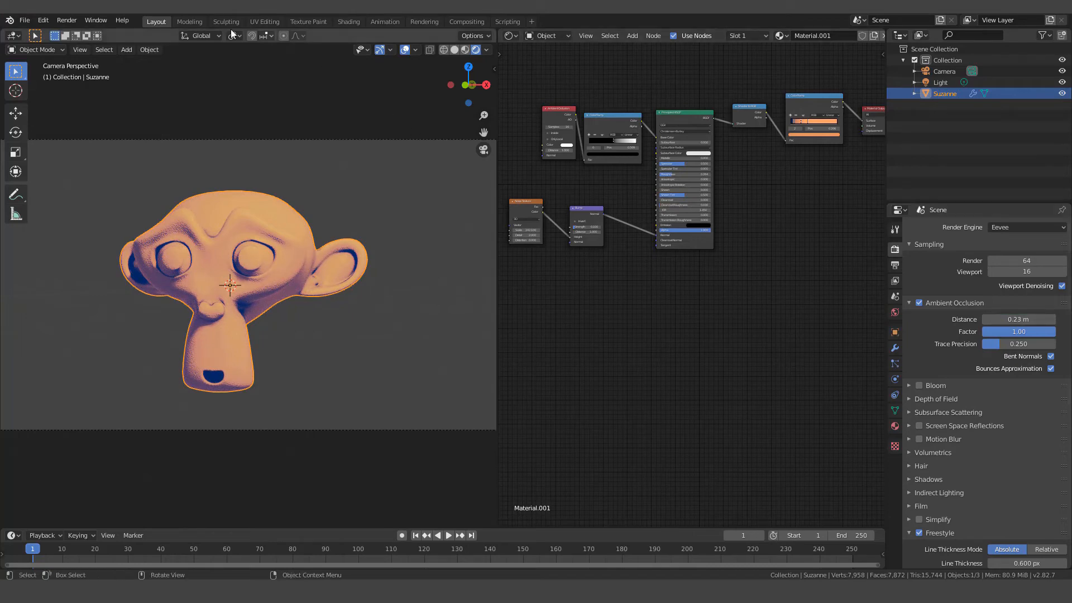
- Render a still image of the monkey head and examine its shading and outlines
click(66, 20)
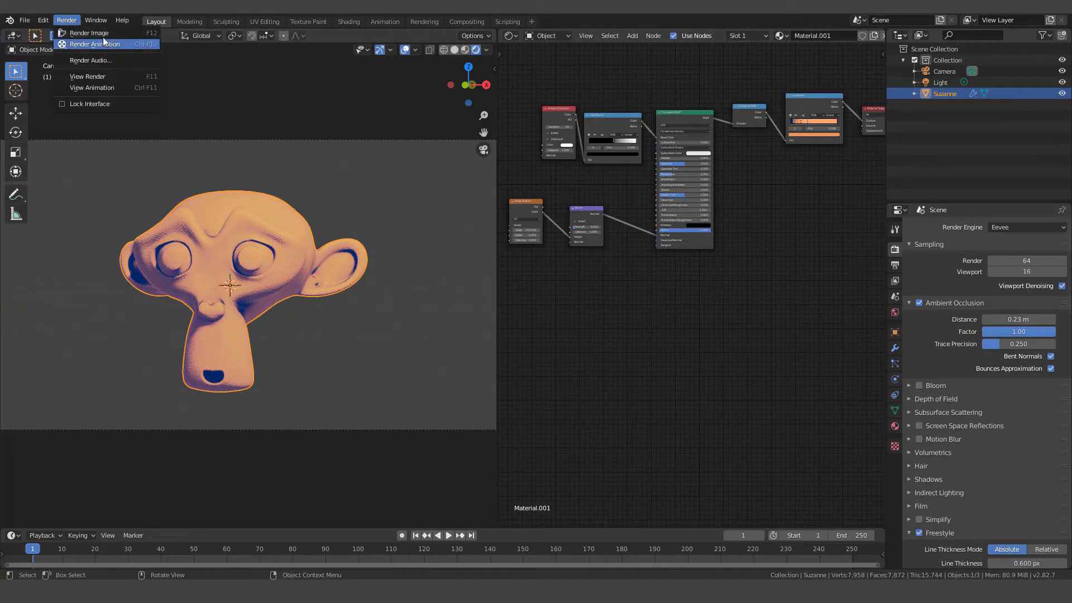
click(105, 33)
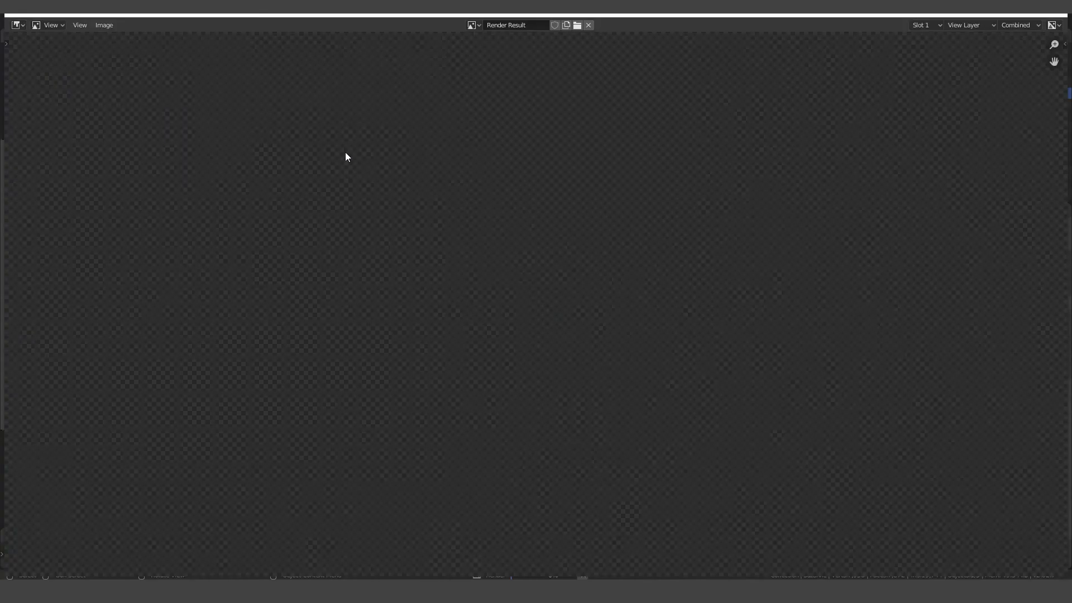
scroll(451, 255, down, 2)
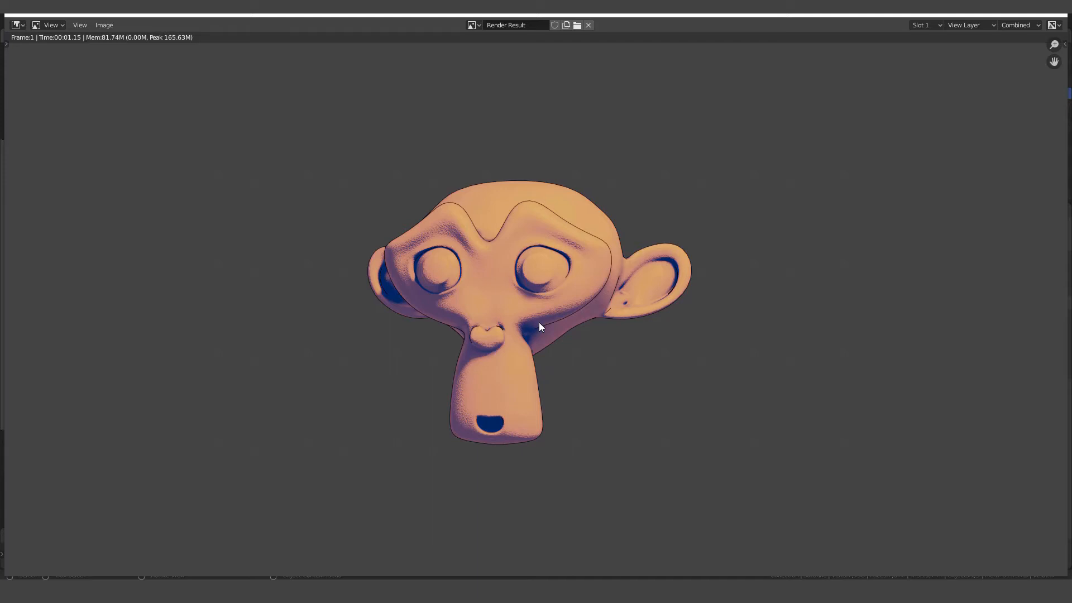
scroll(542, 324, up, 1)
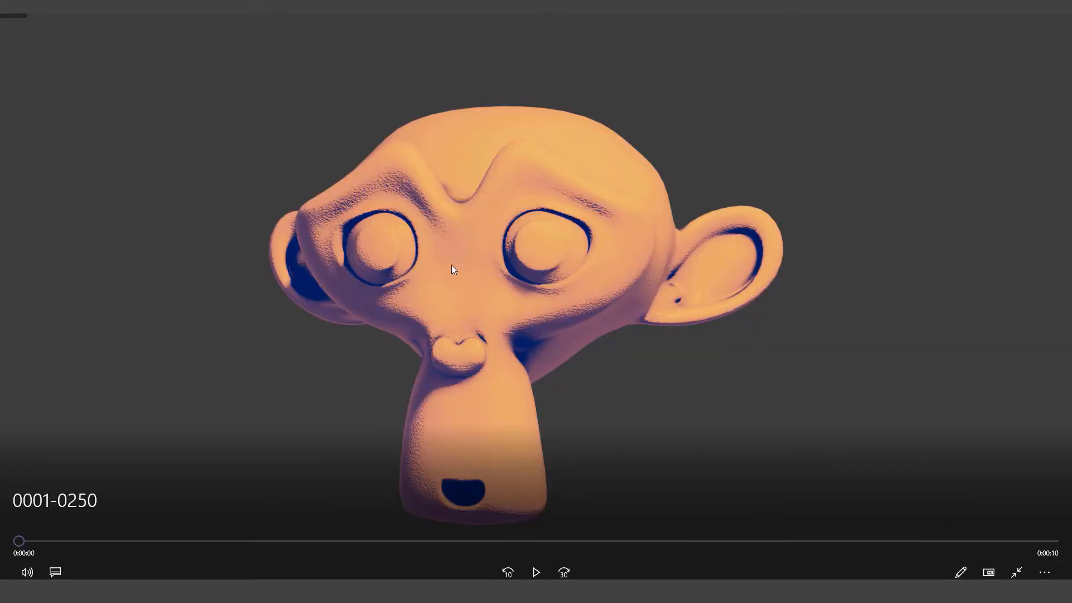
- Switch to the video player and play the two rendered 0001-0250 monkey head animations
click(538, 571)
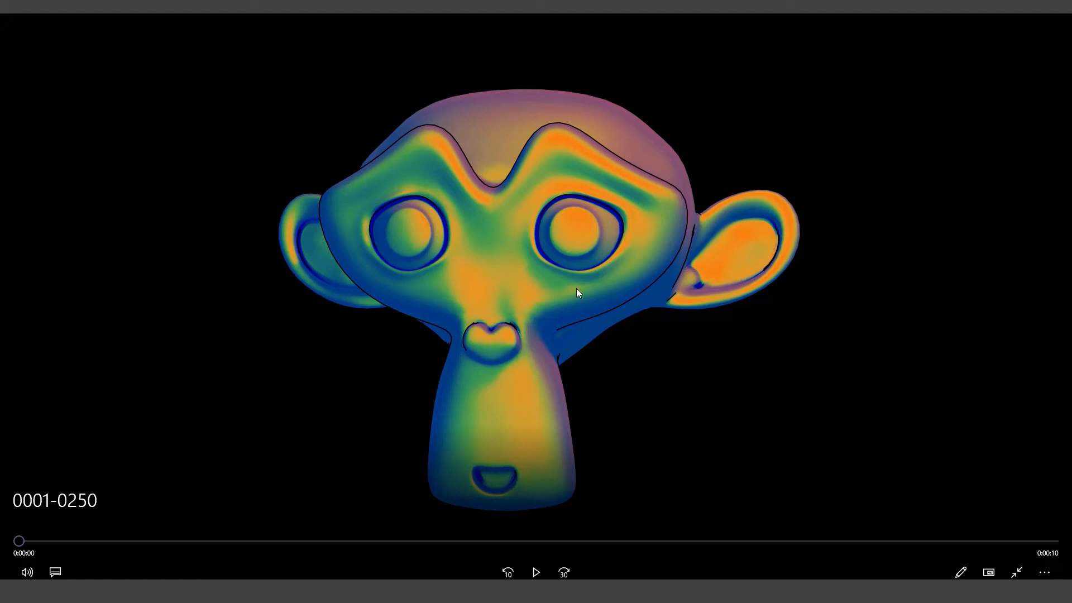
click(538, 573)
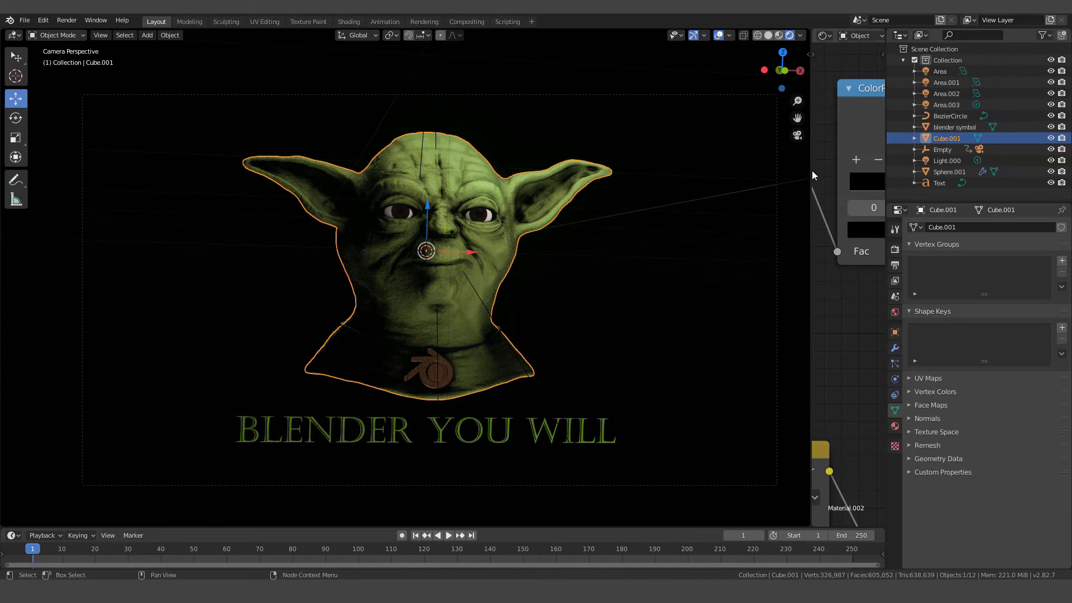
- In the Blender Yoda scene, enlarge the node editor and examine the head material's nodes, from Ambient Occlusion to the green ColorRamp after Shader to RGB
drag(811, 170, 411, 243)
scroll(612, 251, down, 3)
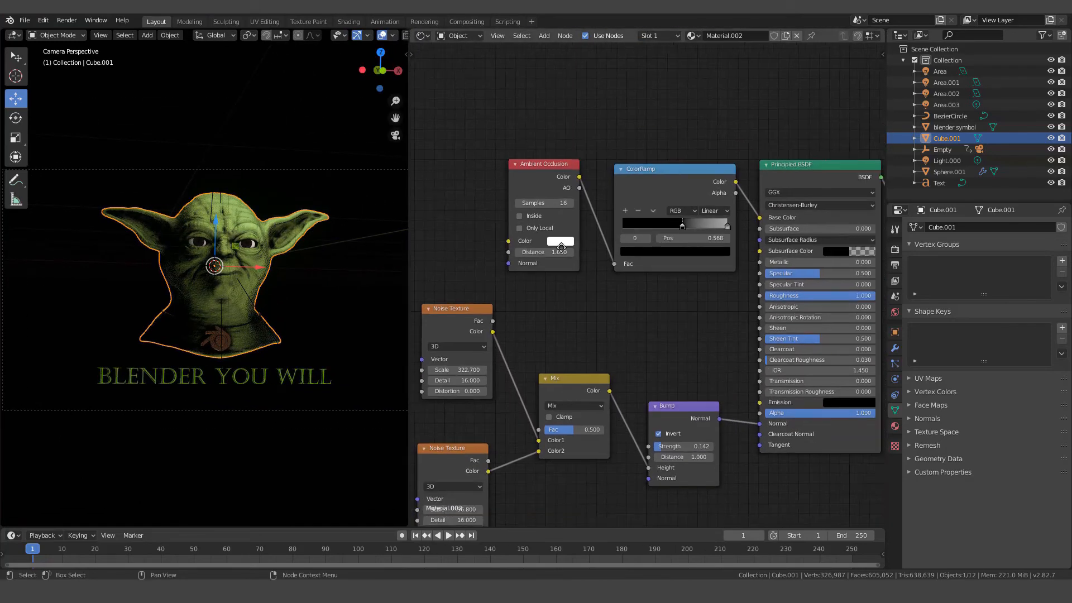
middle_drag(613, 252, 691, 231)
scroll(689, 240, up, 1)
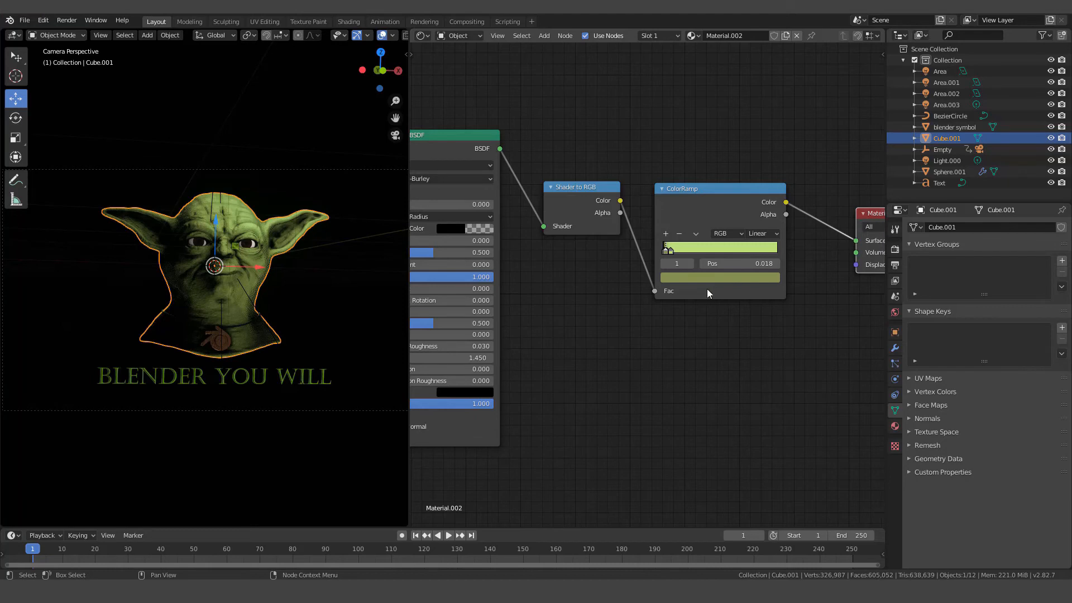
scroll(709, 282, up, 4)
scroll(635, 273, up, 2)
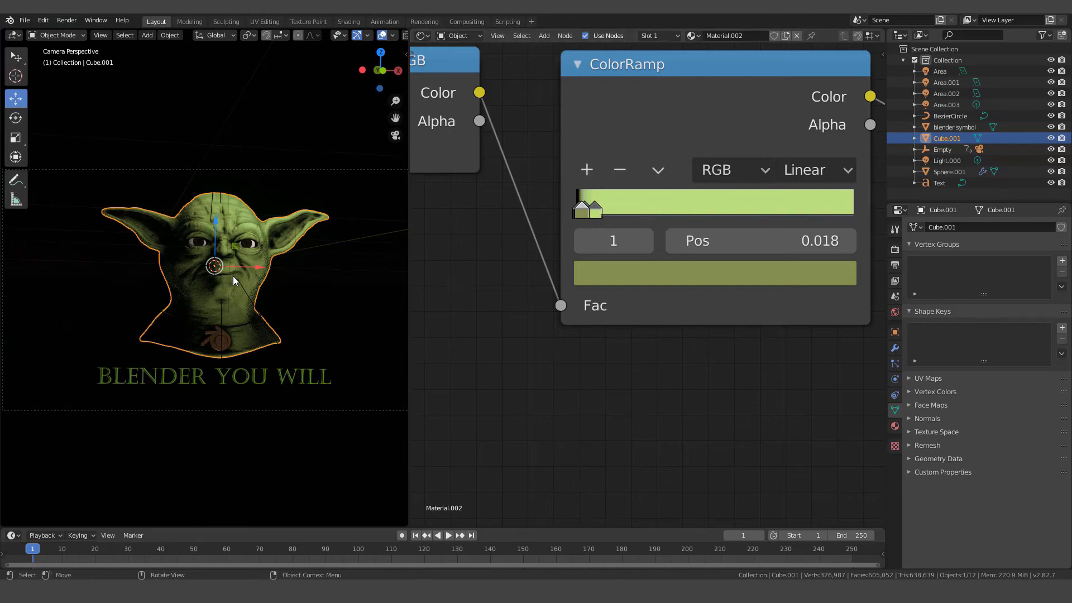
scroll(528, 226, down, 2)
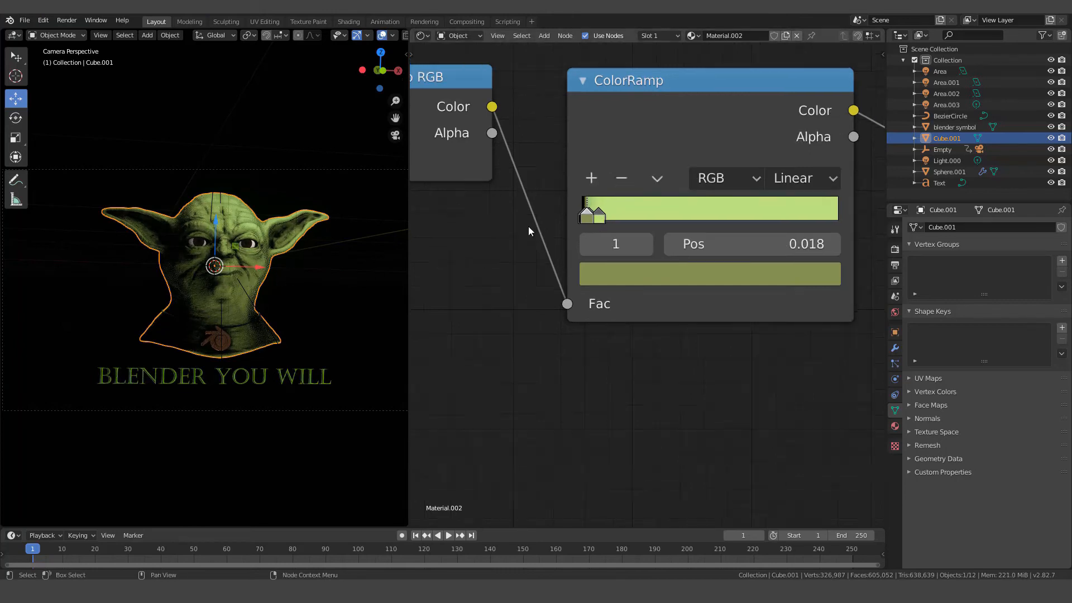
- Examine the head material's node chain from the green ColorRamp back through Shader to RGB and Principled BSDF to Ambient Occlusion
middle_drag(536, 224, 774, 250)
scroll(771, 249, down, 2)
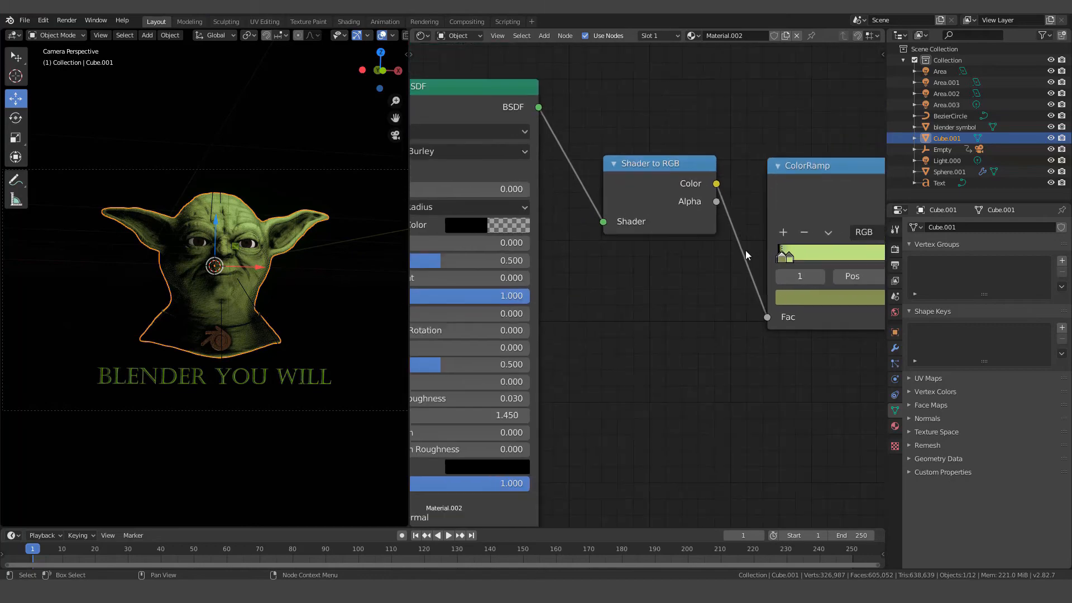
middle_drag(616, 247, 860, 222)
scroll(830, 223, down, 1)
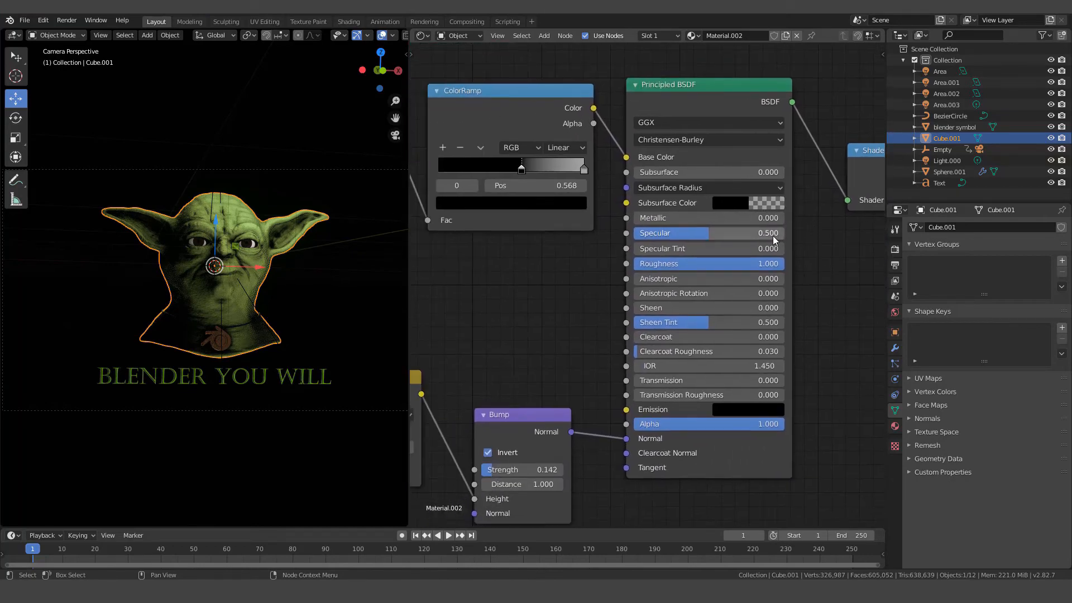
middle_drag(473, 131, 605, 112)
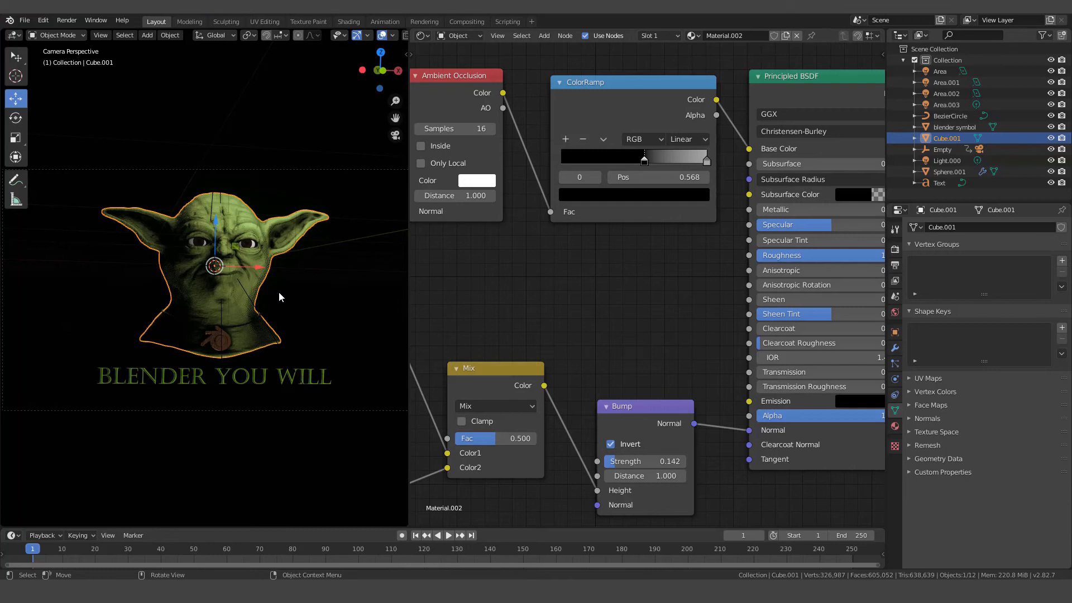
- Enlarge the 3D viewport and show the scene in solid shading from a free angle that includes all the lights
drag(409, 227, 830, 241)
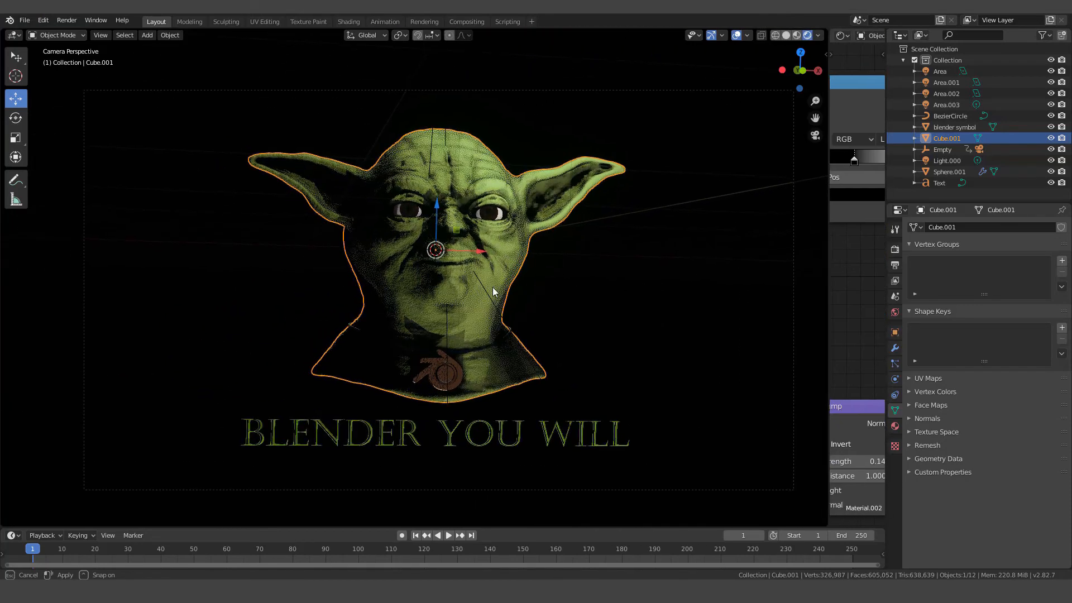
scroll(419, 293, down, 6)
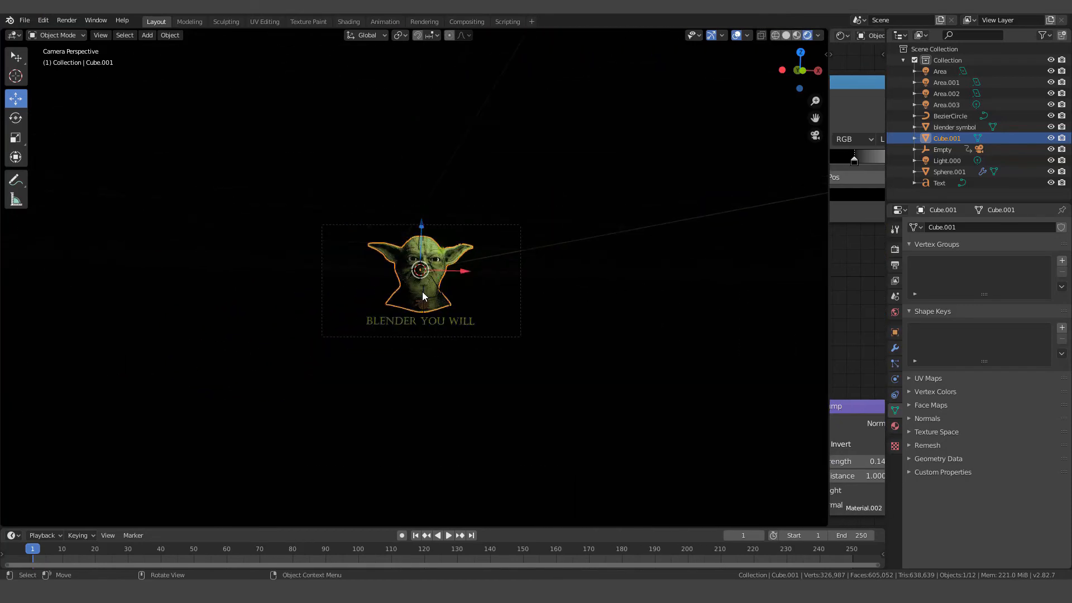
key(z)
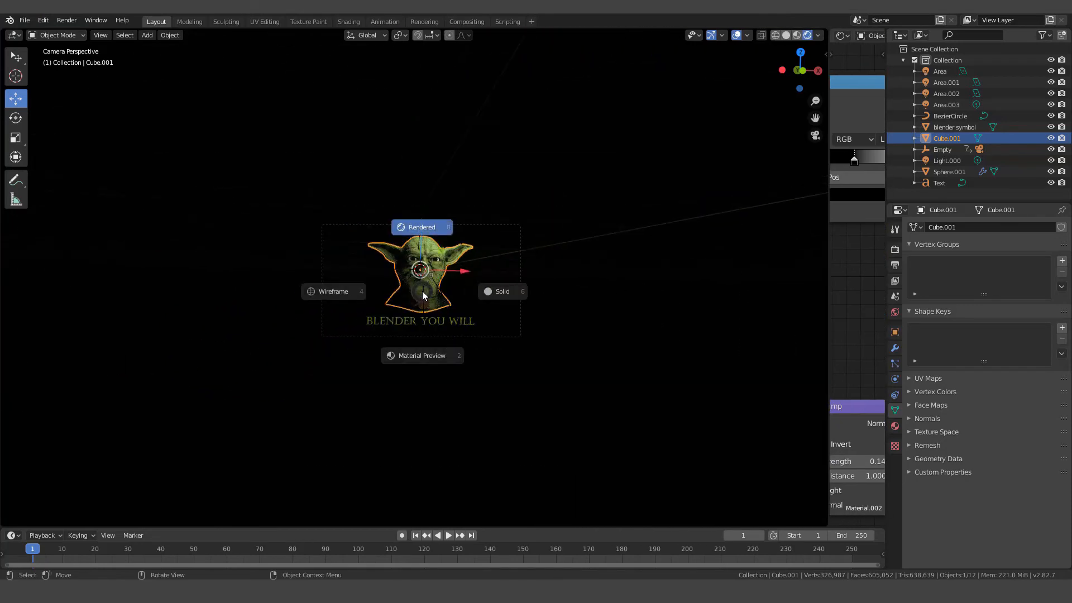
click(508, 287)
middle_drag(508, 287, 514, 317)
scroll(514, 321, down, 3)
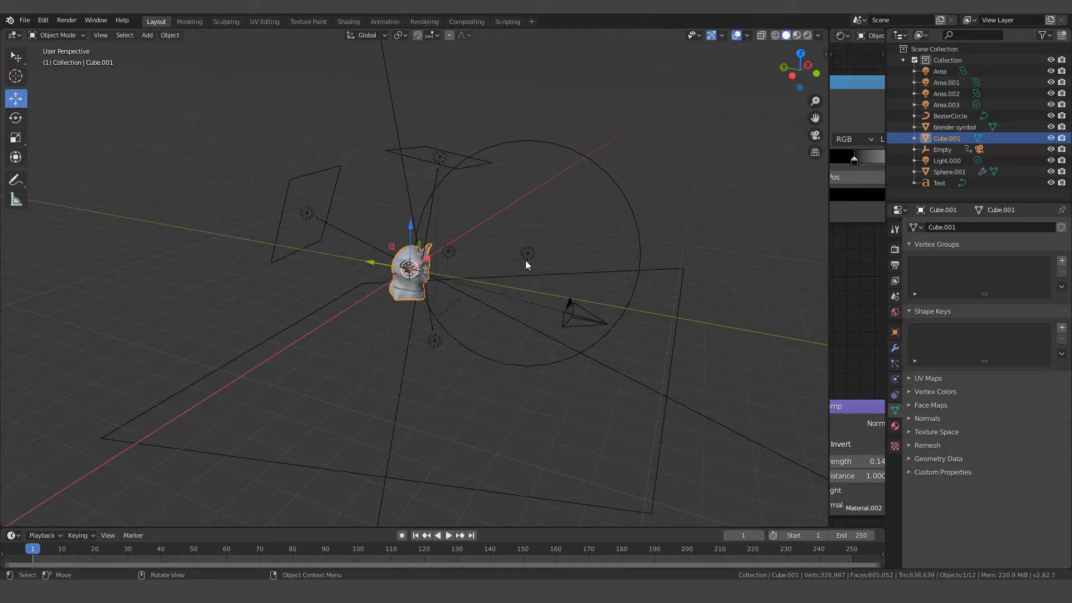
- Select Light.000, Area.001, Area.002 and Area in turn and examine each light's colour and power settings
middle_drag(485, 273, 461, 245)
click(453, 251)
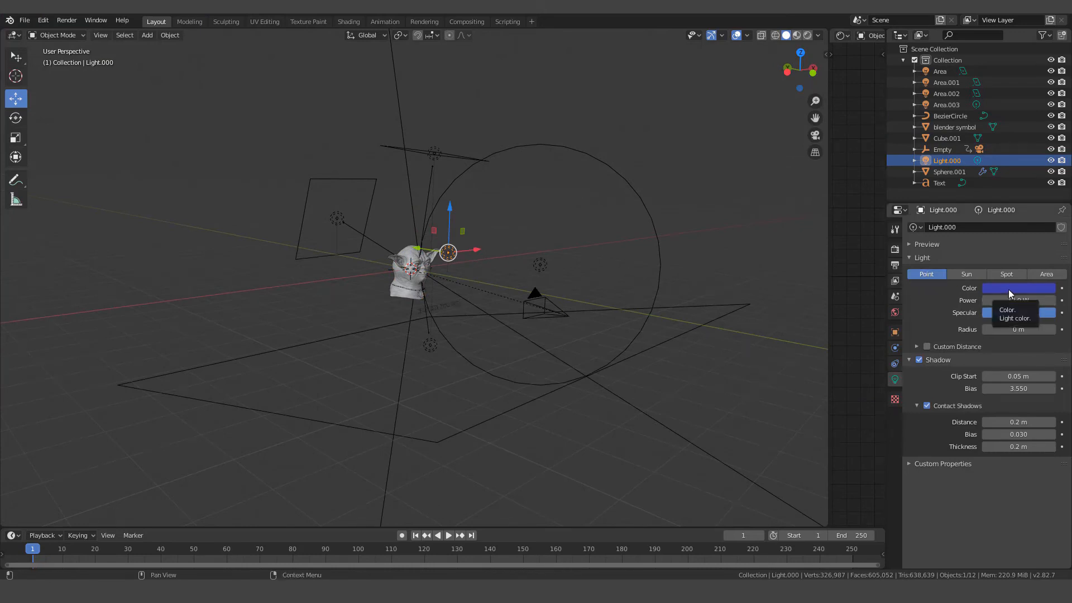
click(708, 308)
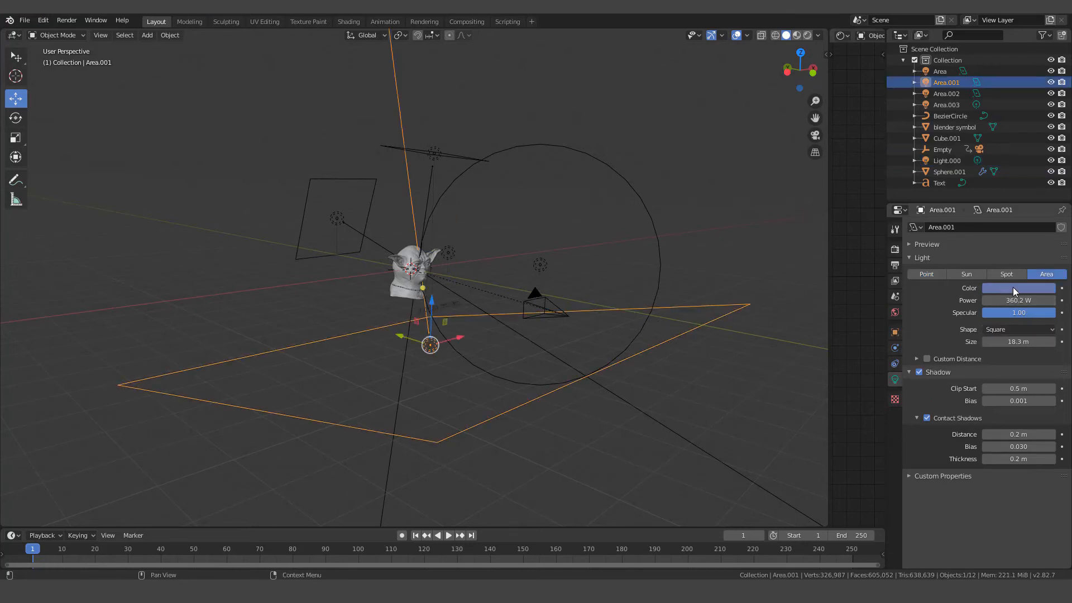
click(353, 179)
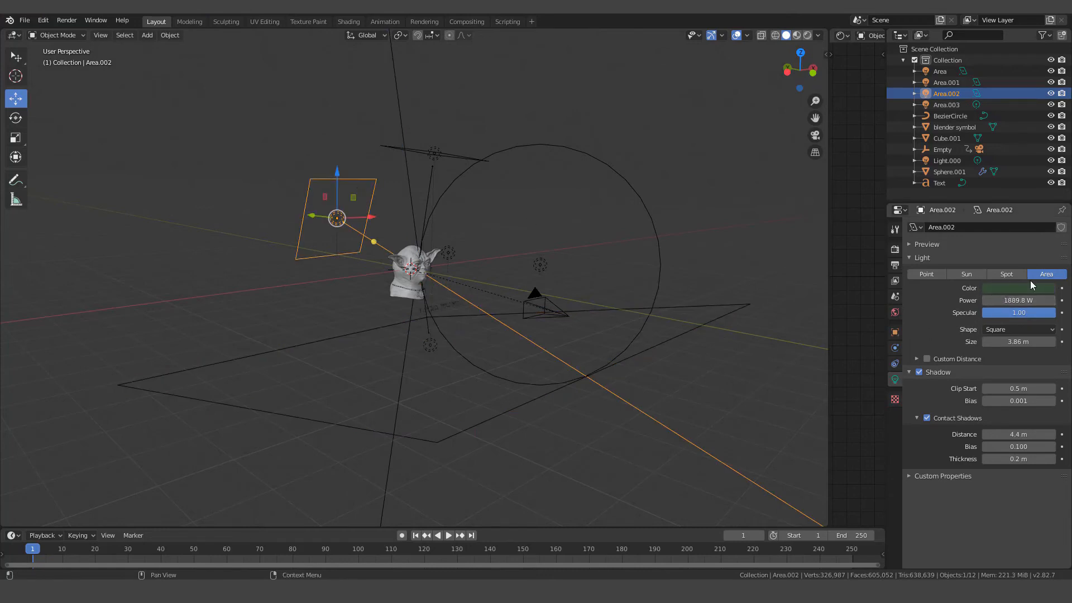
click(449, 151)
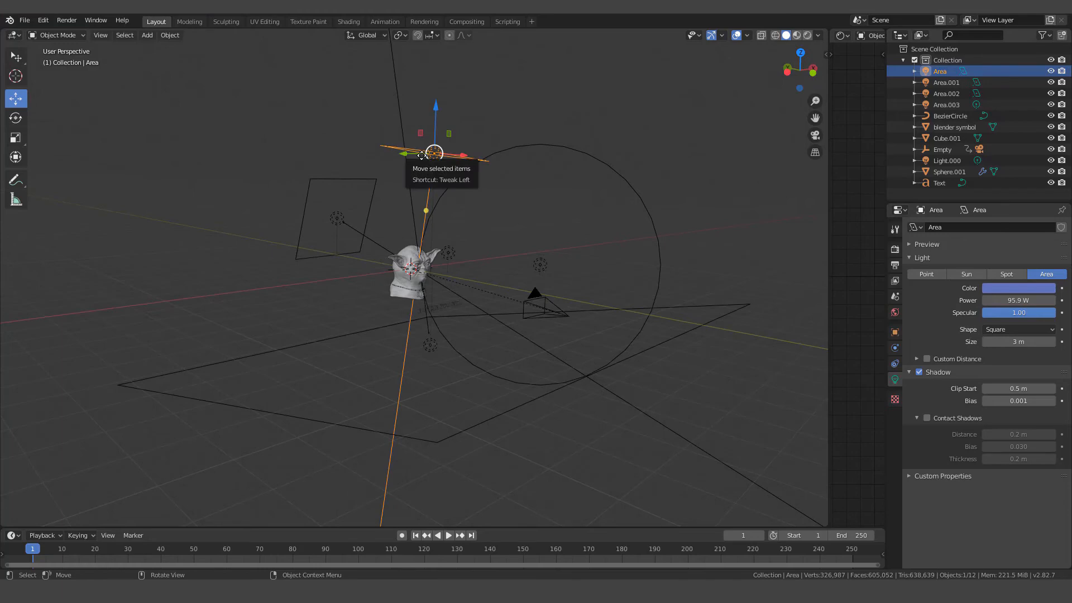
- Return to the camera view and display it with rendered shading
key(KP_0)
key(z)
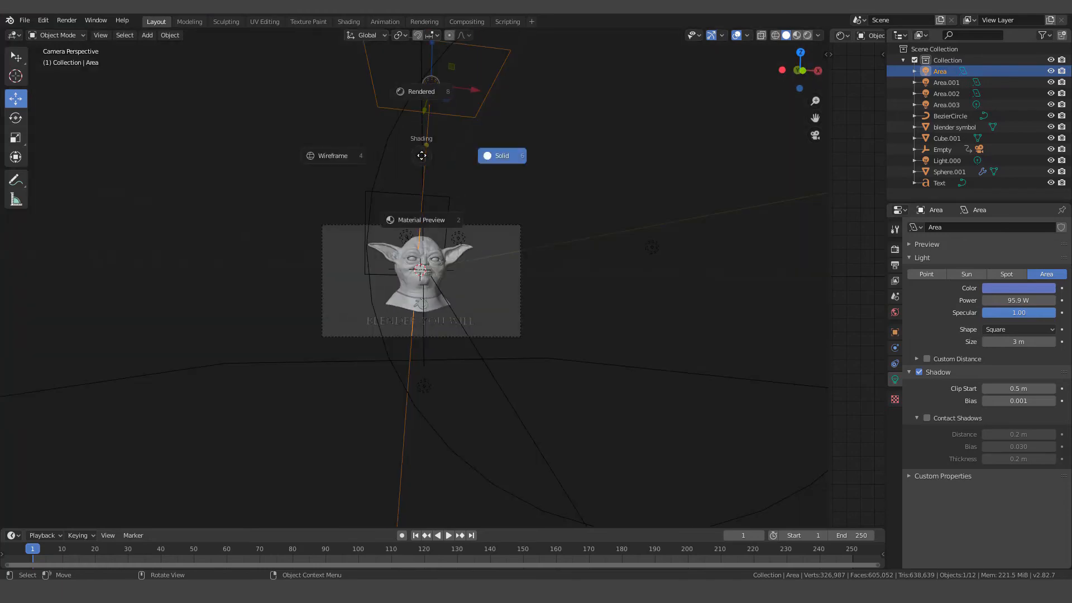
click(423, 90)
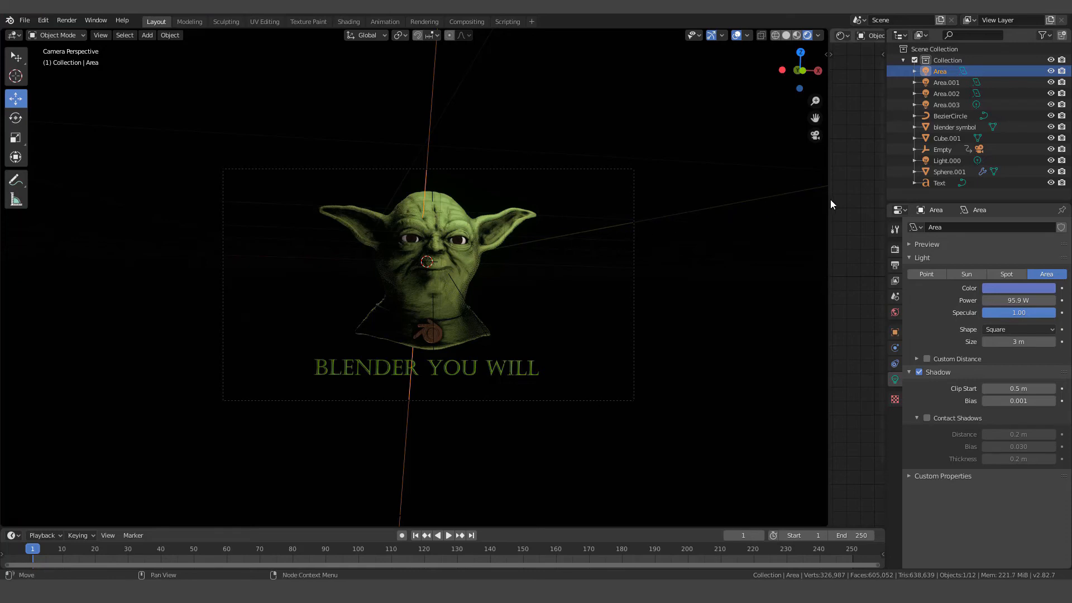
- Enlarge the node editor and select the Yoda head to show its material nodes
drag(830, 201, 406, 230)
scroll(237, 306, up, 4)
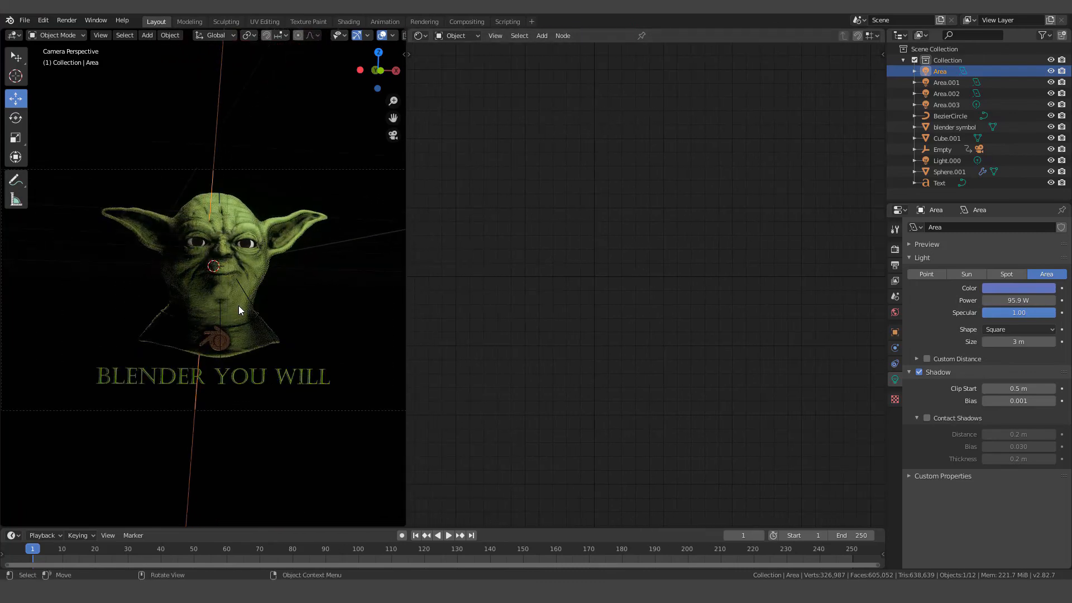
scroll(229, 209, up, 1)
click(229, 209)
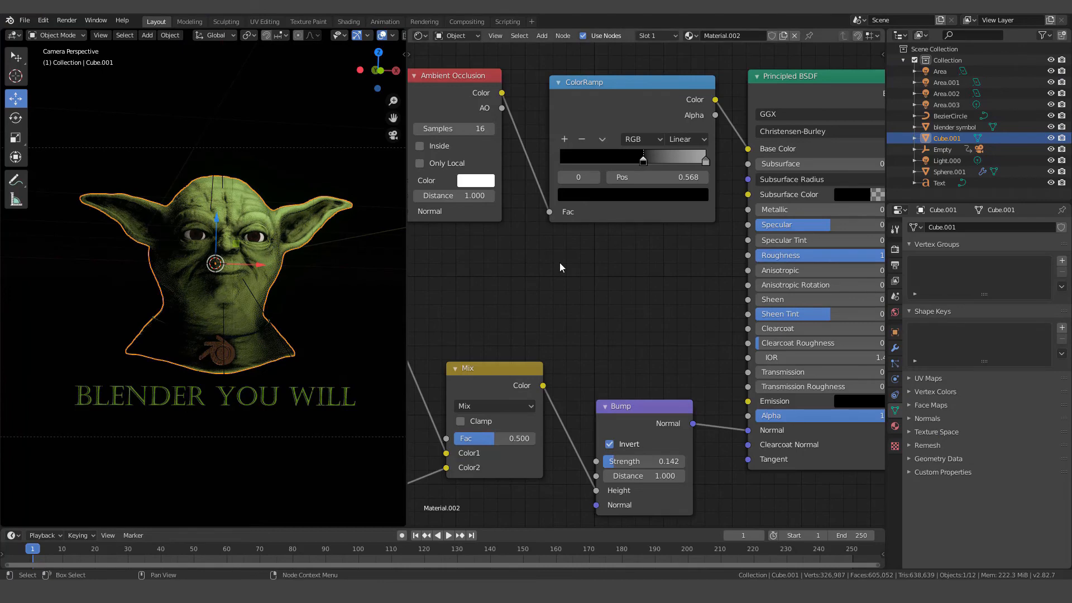
- Try a roughness of 0 on the head's Principled BSDF, and restore it to 1
middle_drag(624, 274, 478, 273)
scroll(543, 273, down, 1)
scroll(632, 259, up, 5)
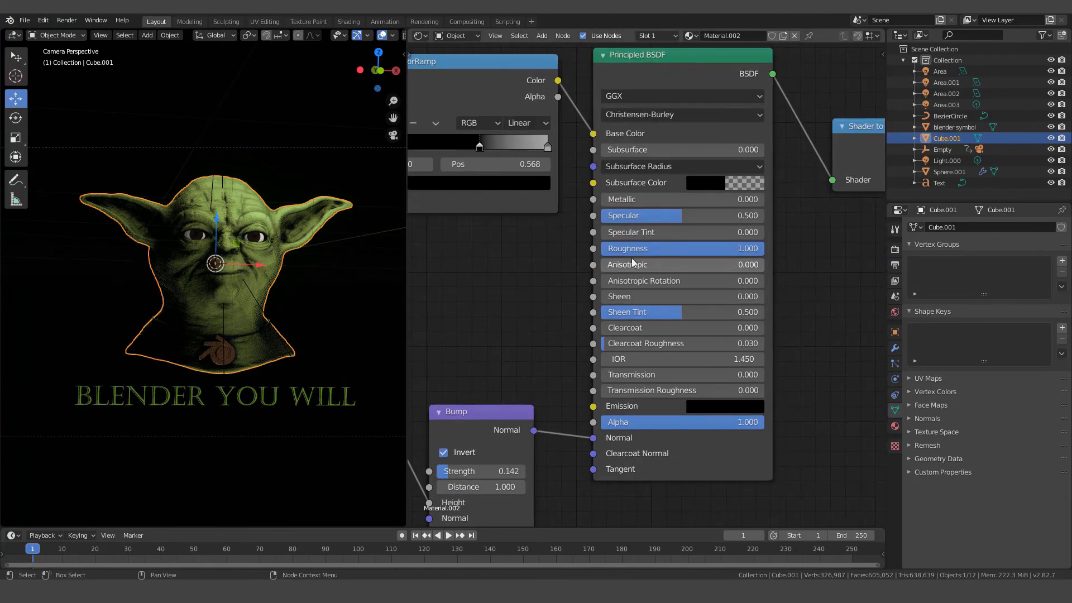
scroll(648, 240, up, 1)
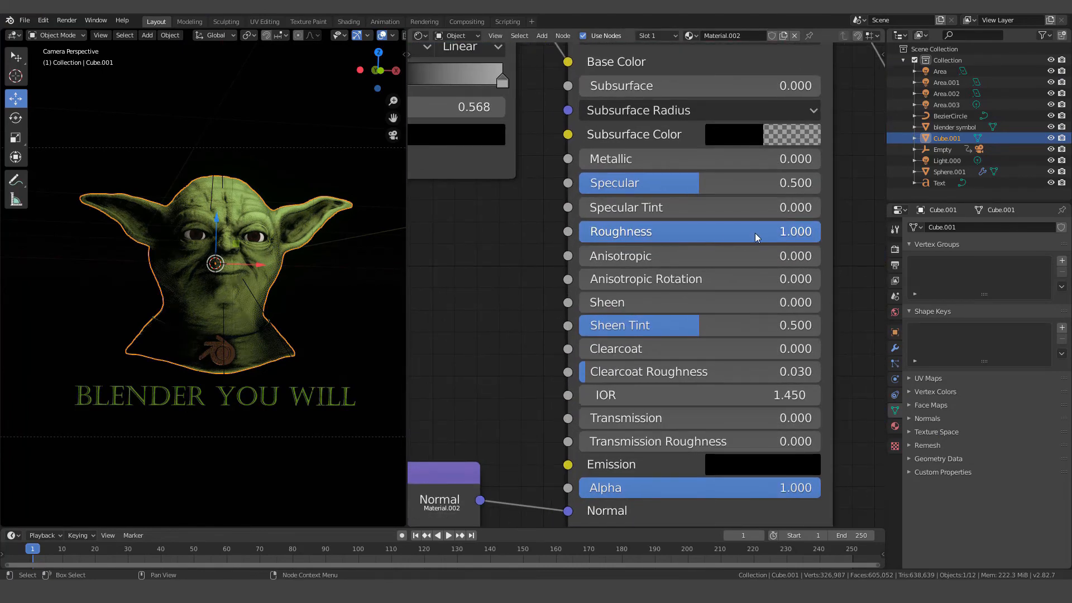
scroll(306, 282, up, 4)
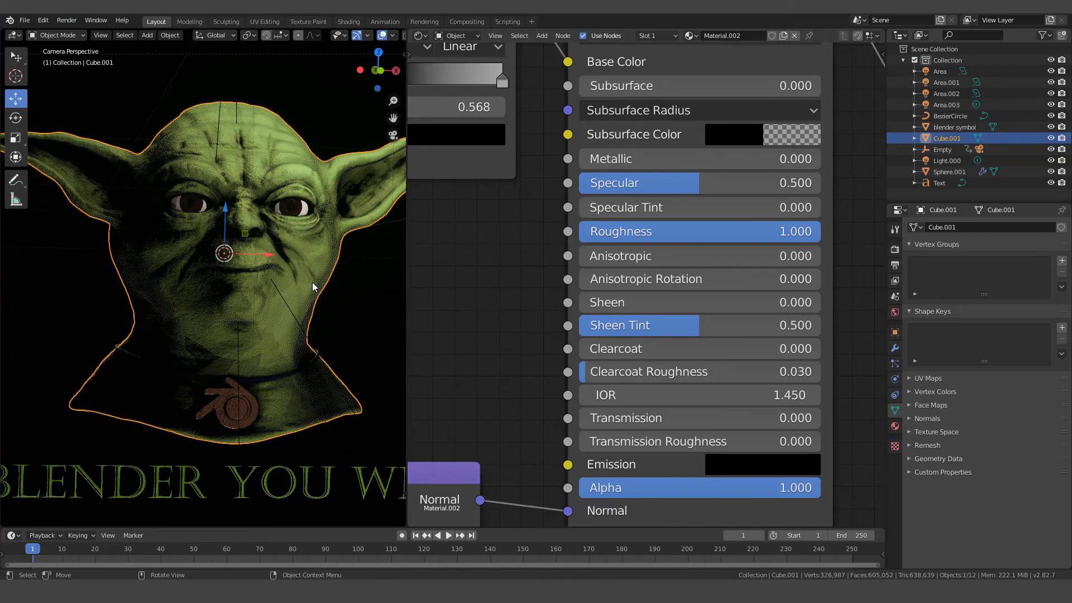
scroll(313, 283, down, 2)
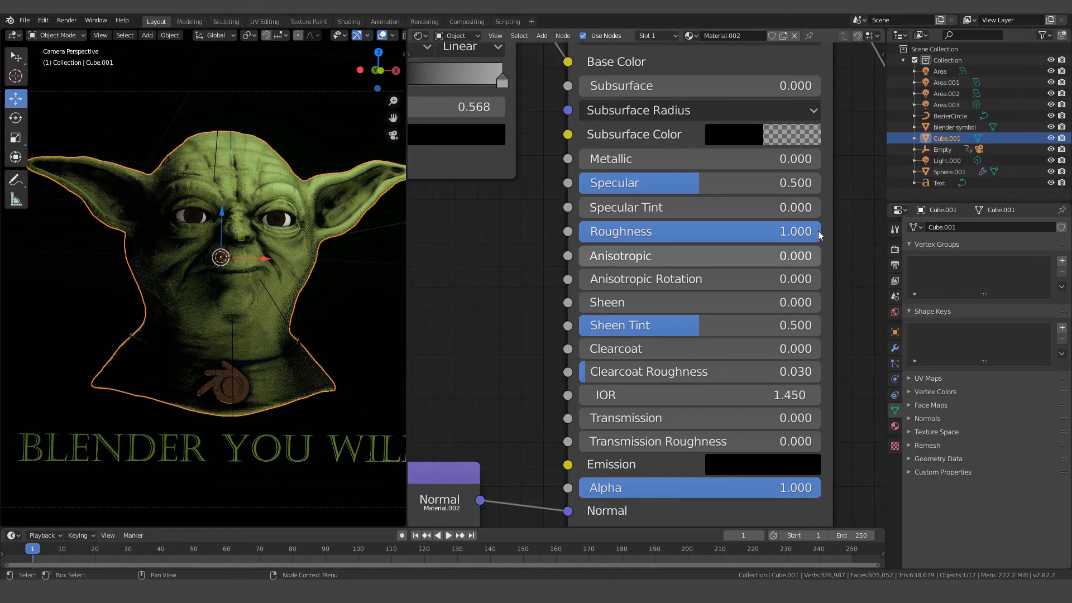
drag(819, 230, 579, 232)
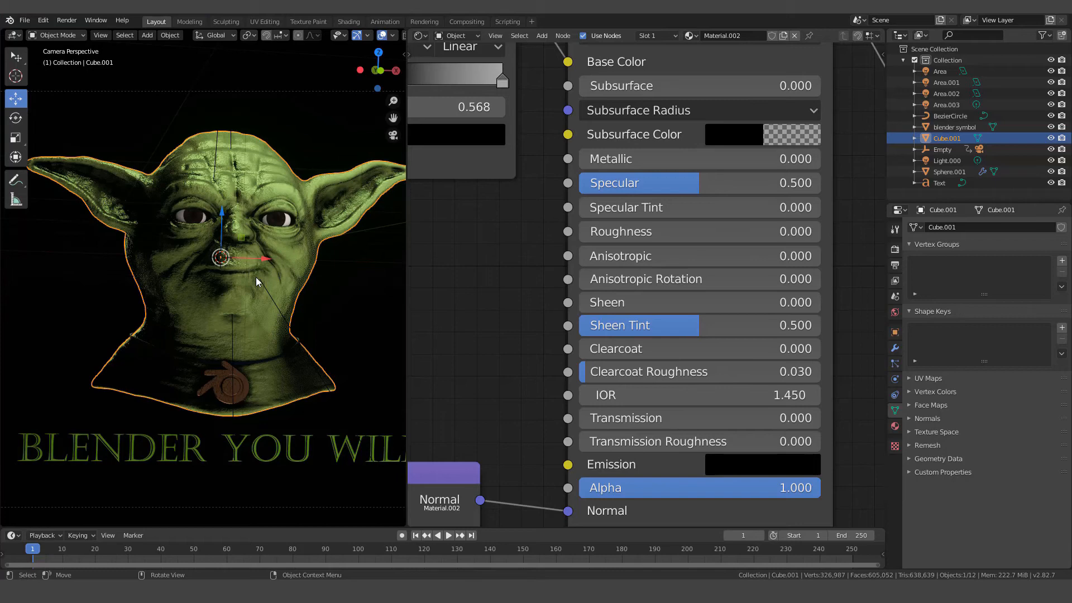
drag(596, 230, 825, 232)
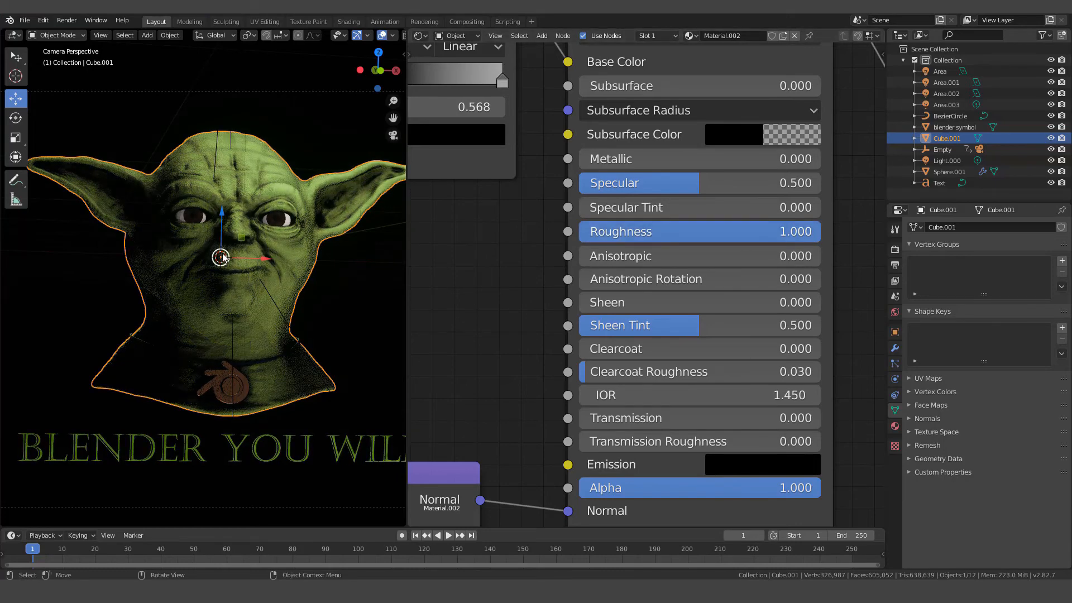
- Examine the two Noise Textures, Mix and Bump nodes feeding the Principled BSDF normal, and the resulting skin detail on the head
scroll(519, 241, down, 3)
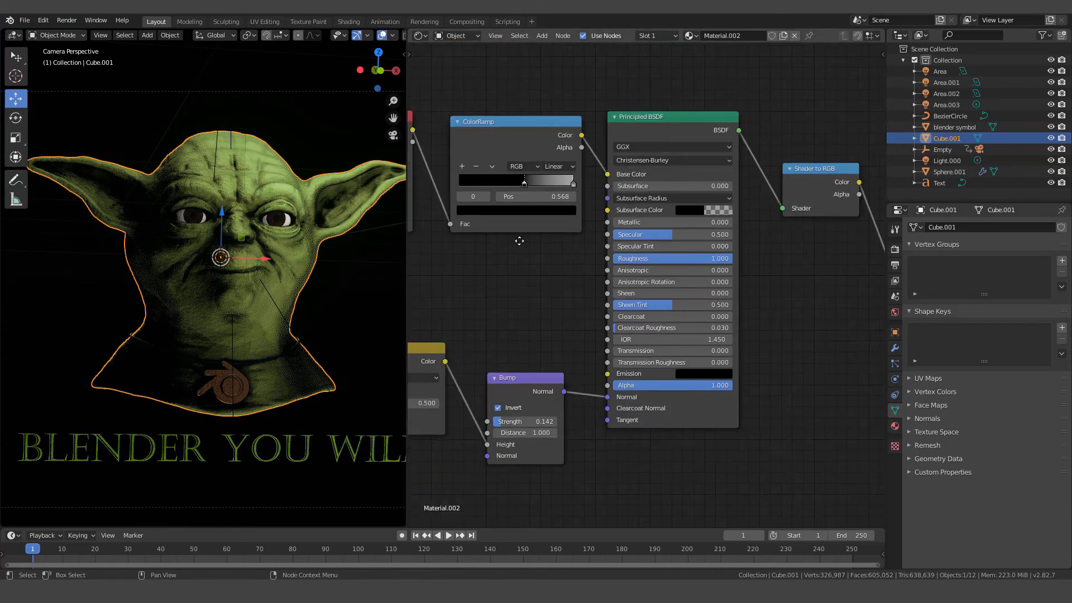
middle_drag(520, 240, 720, 243)
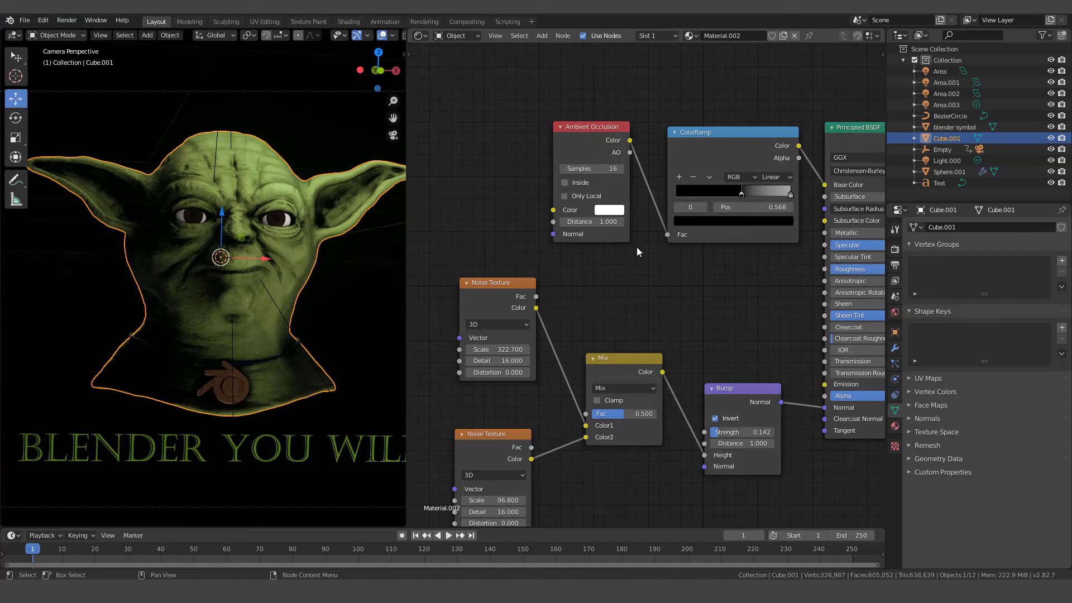
middle_drag(591, 319, 605, 200)
scroll(605, 199, down, 1)
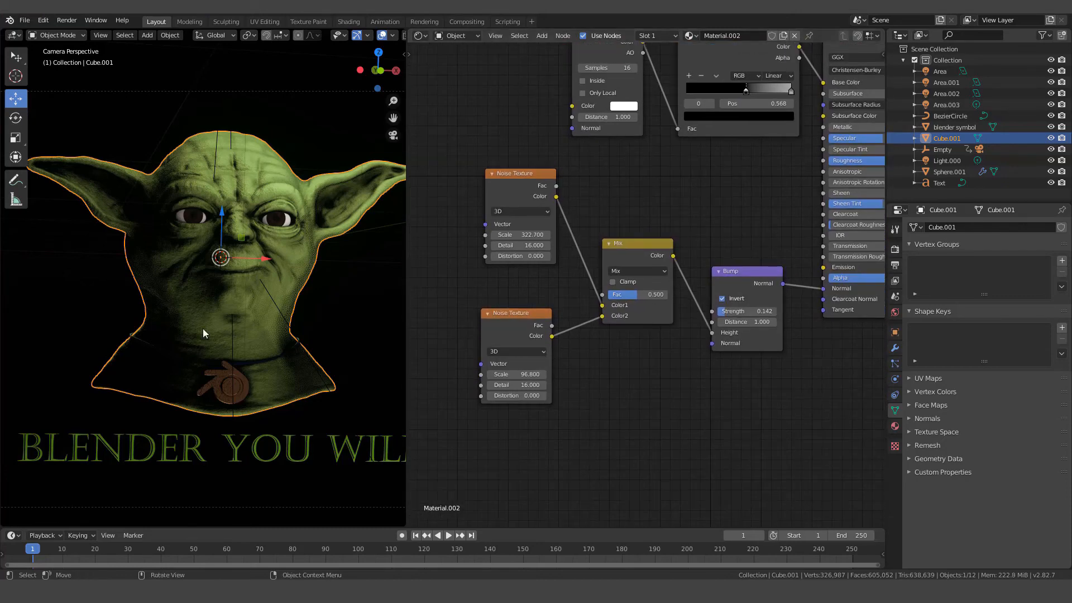
scroll(194, 314, up, 4)
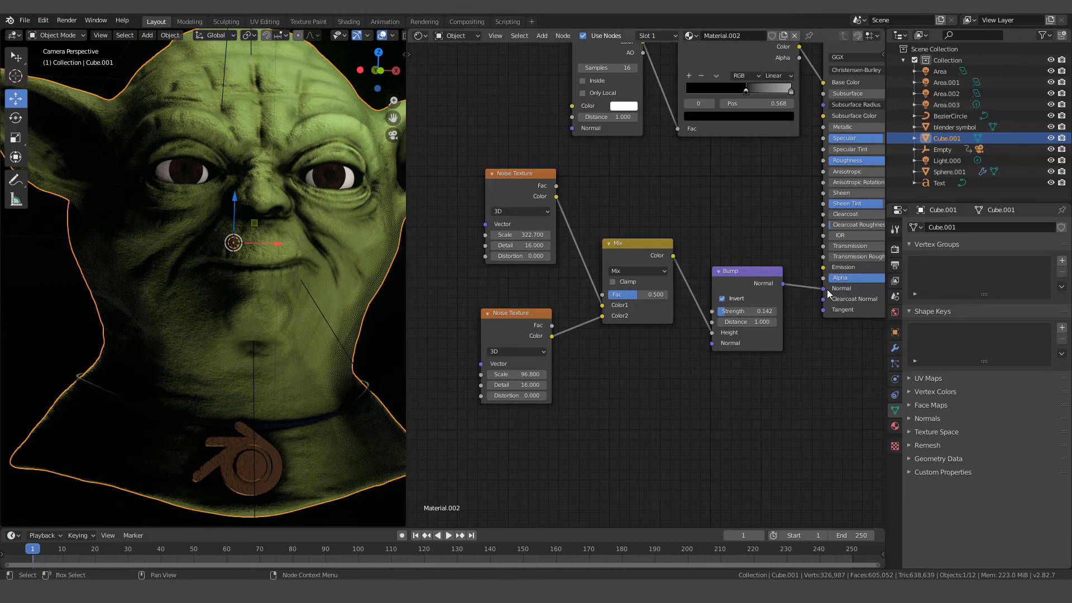
scroll(769, 350, down, 1)
middle_drag(769, 351, 596, 373)
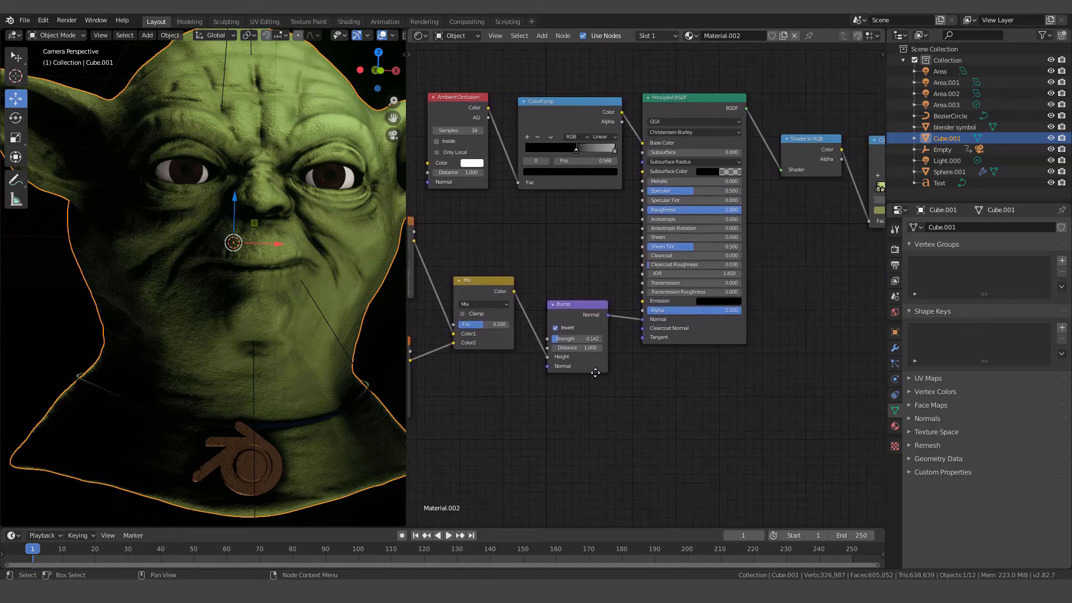
scroll(595, 373, down, 3)
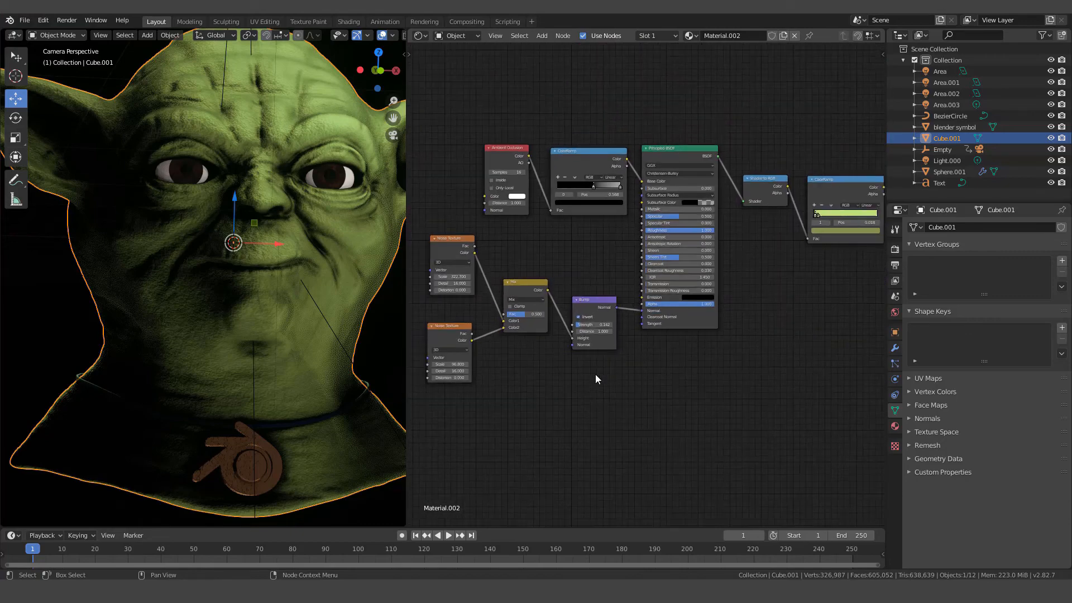
scroll(263, 287, down, 5)
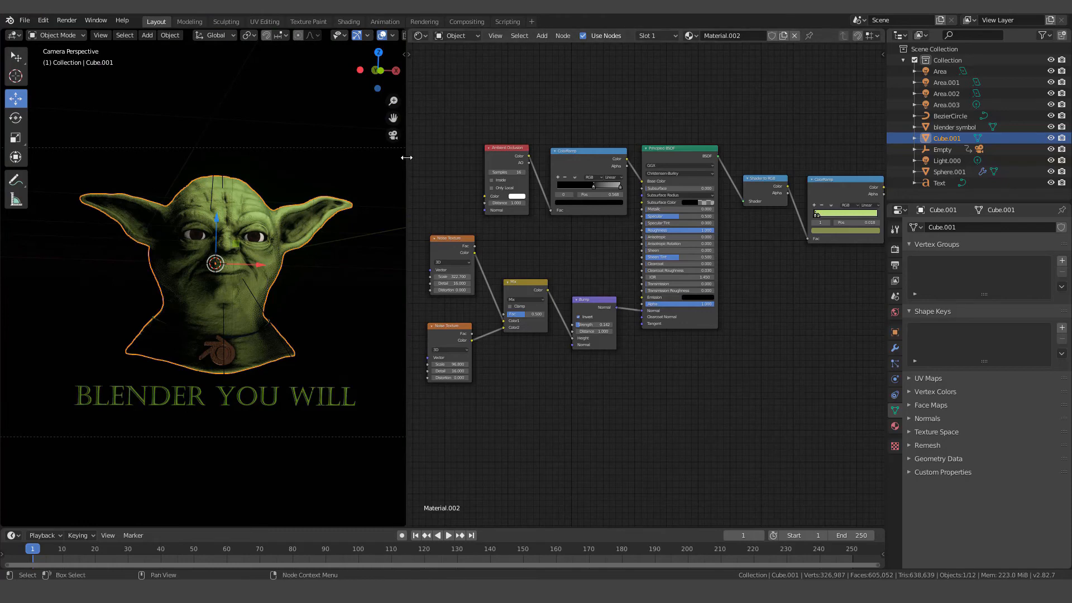
- Widen the 3D viewport and examine the scene's shadow and colour management render settings and the head's shading up close
drag(406, 157, 630, 155)
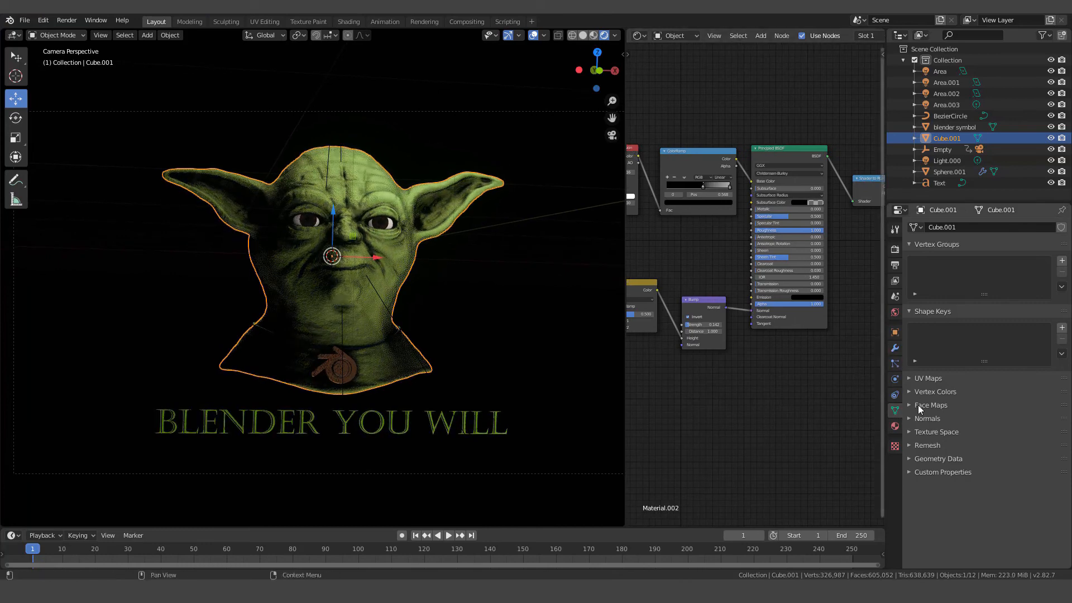
click(894, 251)
scroll(930, 493, up, 1)
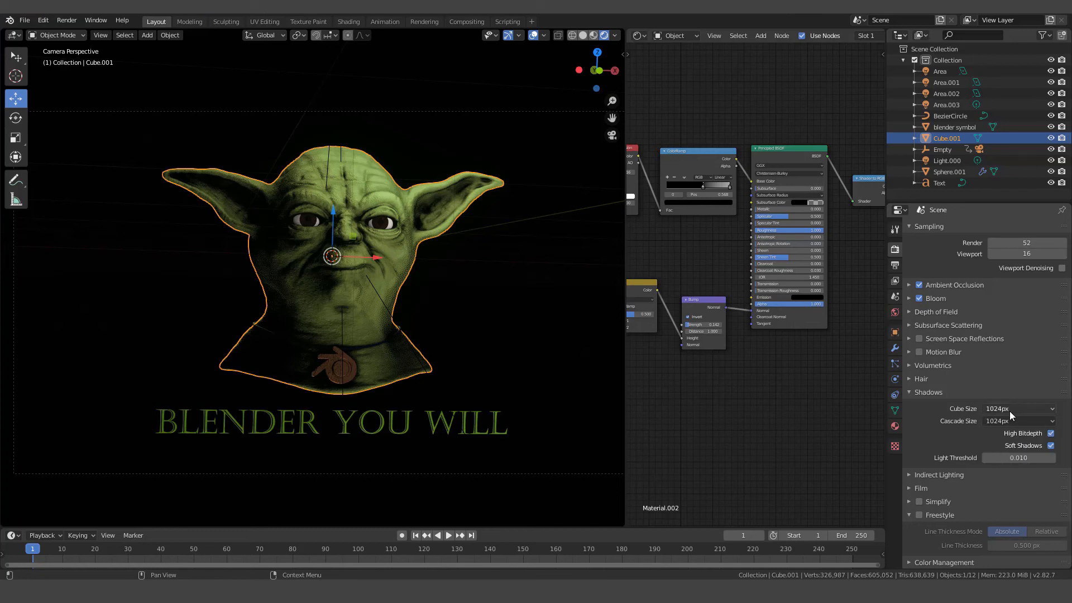
click(912, 393)
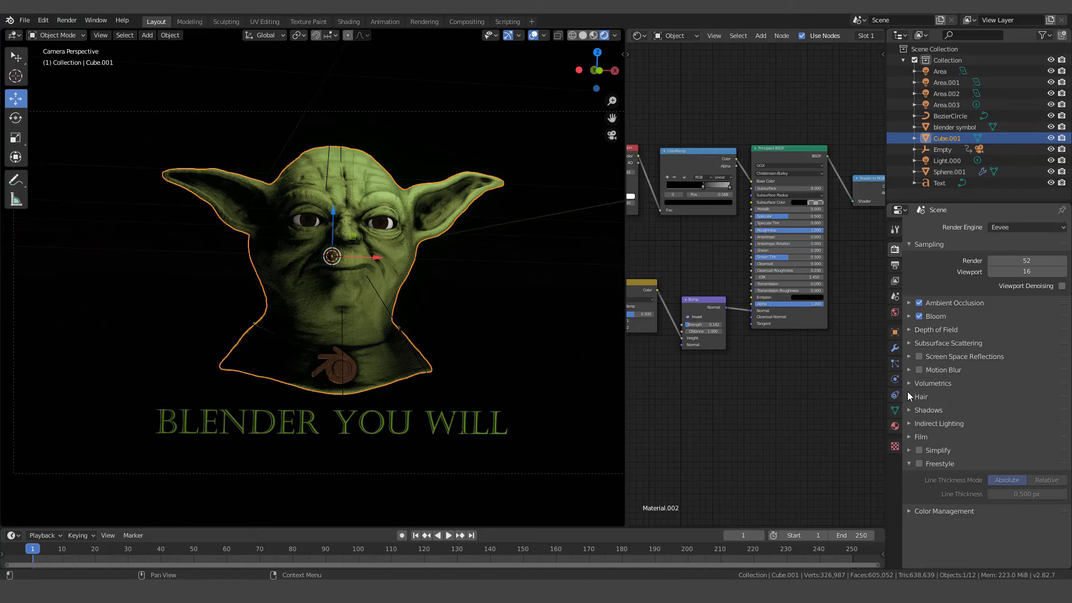
click(913, 513)
scroll(988, 496, down, 5)
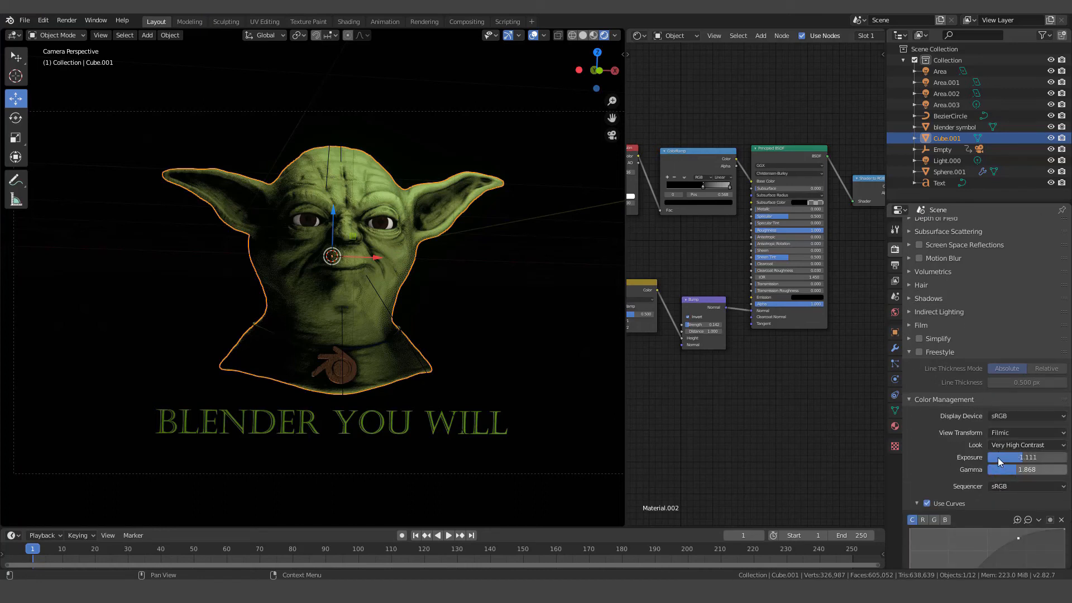
scroll(983, 501, down, 4)
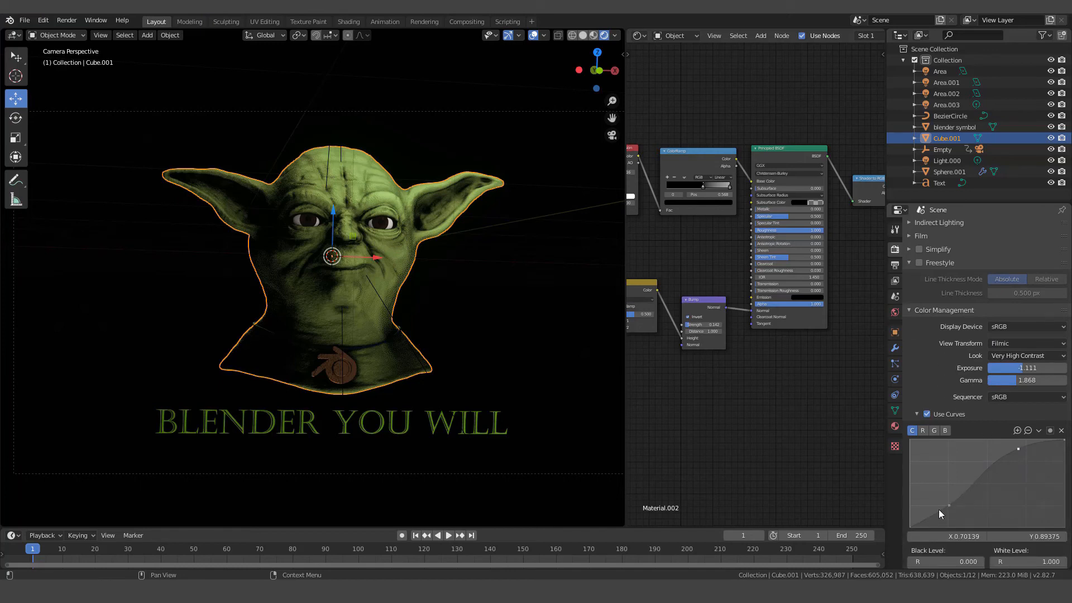
scroll(965, 464, up, 8)
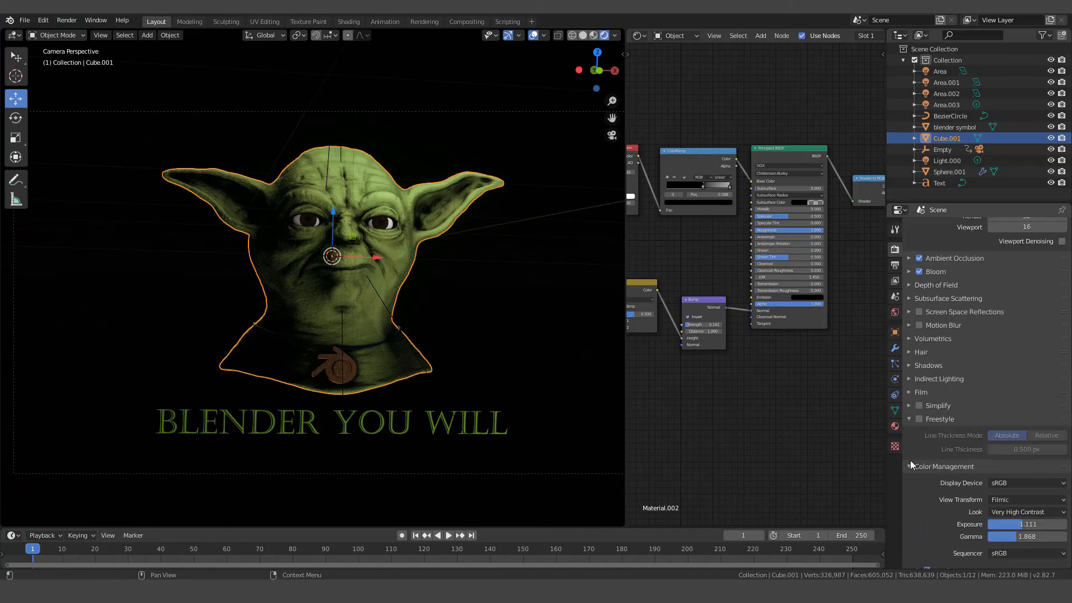
scroll(754, 424, up, 1)
scroll(386, 333, up, 4)
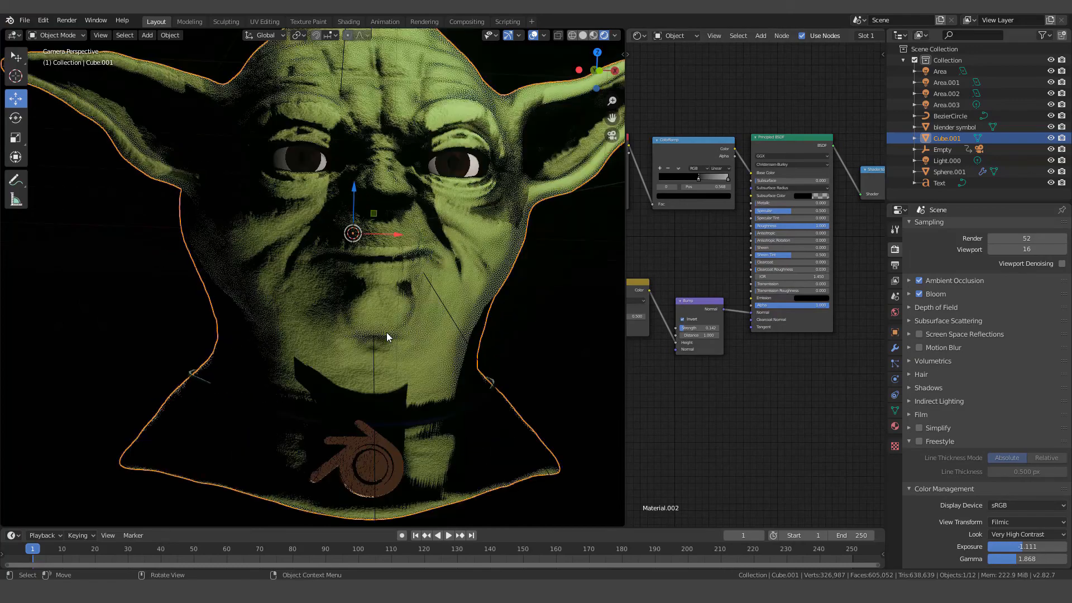
- View the whole Yoda composition with its lettering inside the camera frame
scroll(386, 333, down, 6)
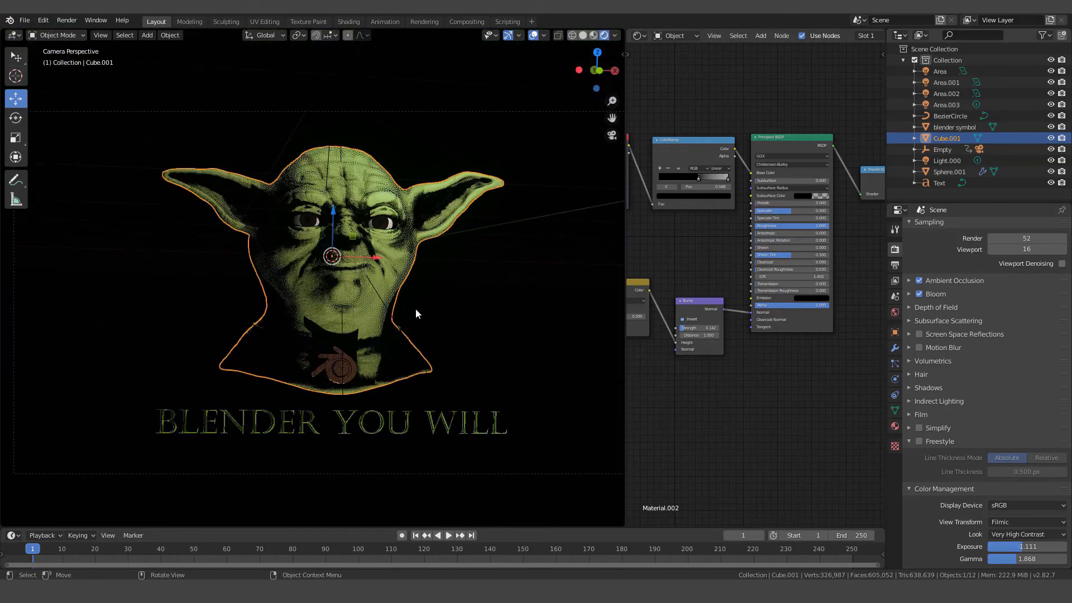
scroll(416, 310, down, 2)
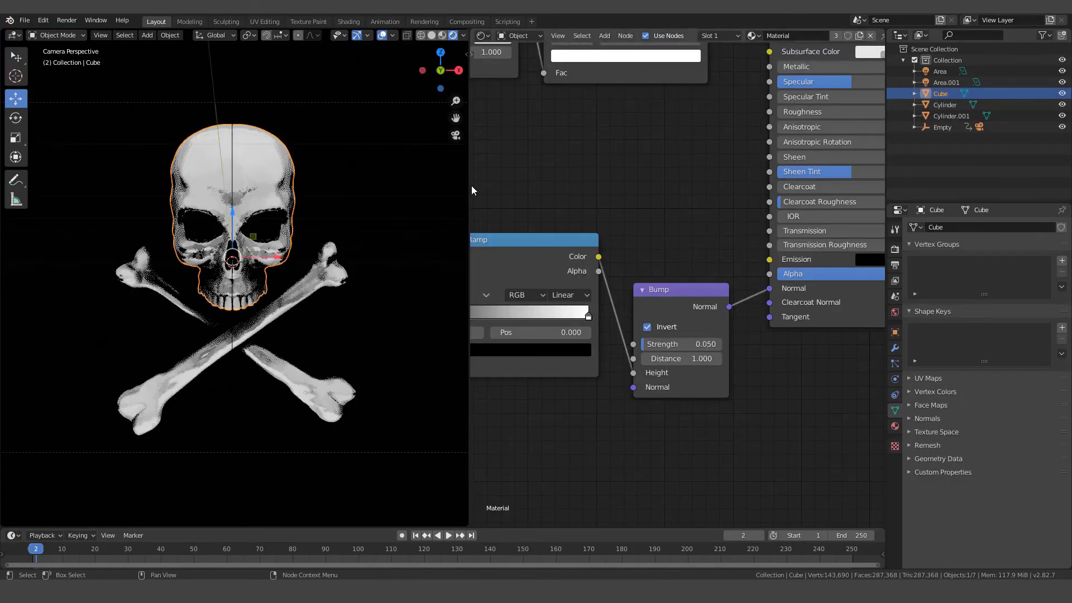
- View the skull and crossbones example in a widened 3D viewport, and return the space to the node editor
drag(471, 186, 820, 162)
scroll(473, 273, down, 3)
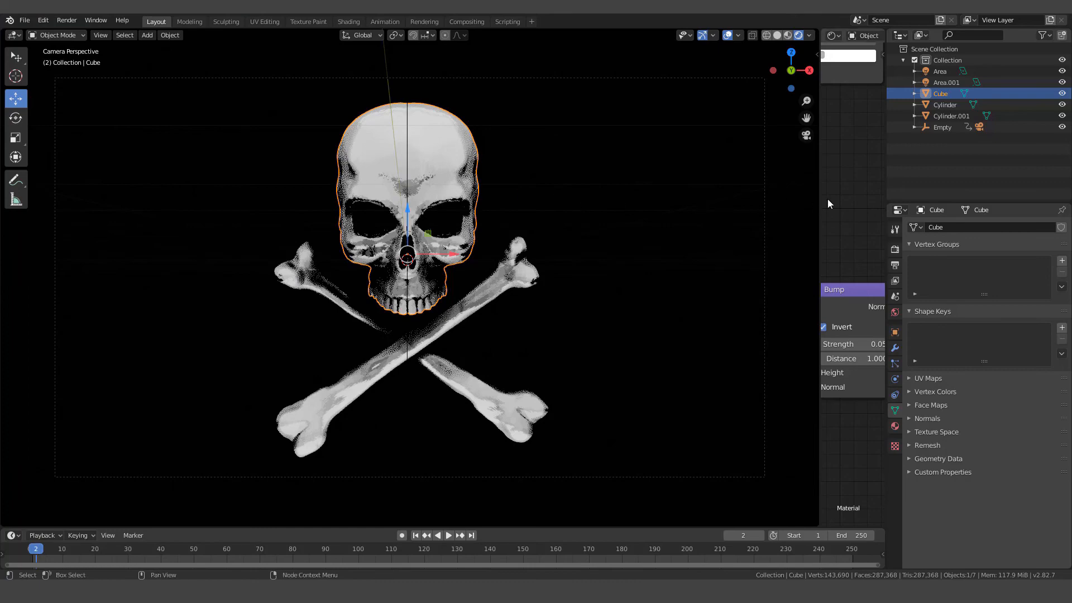
drag(820, 190, 462, 218)
scroll(288, 284, up, 4)
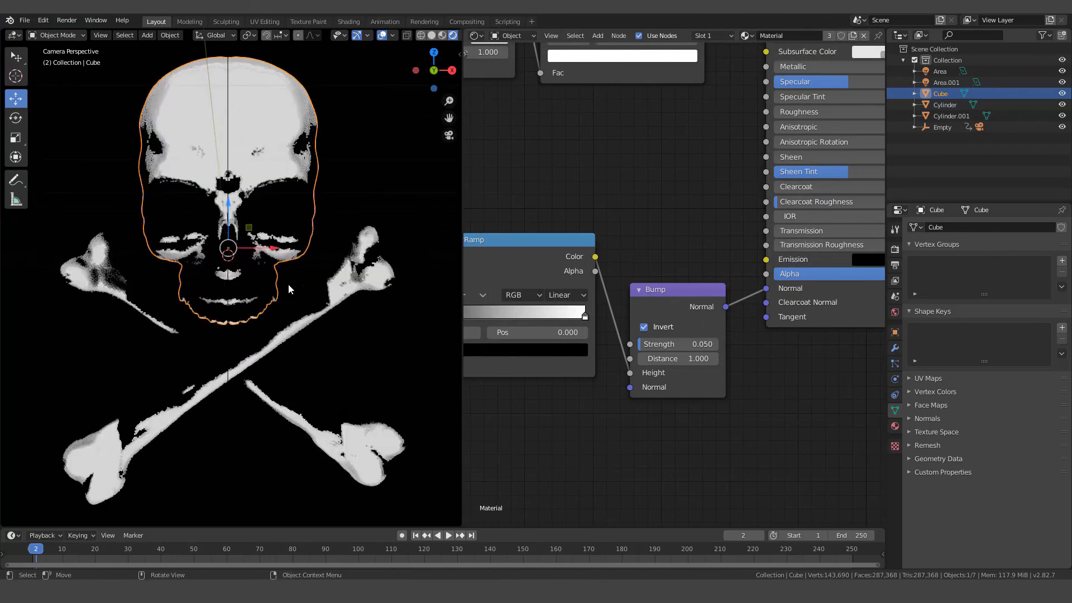
- Examine the skull material's Shader to RGB and constant ColorRamp chain, and the Ambient Occlusion and ColorRamp nodes feeding the base colour
middle_drag(642, 196, 740, 297)
scroll(796, 342, down, 3)
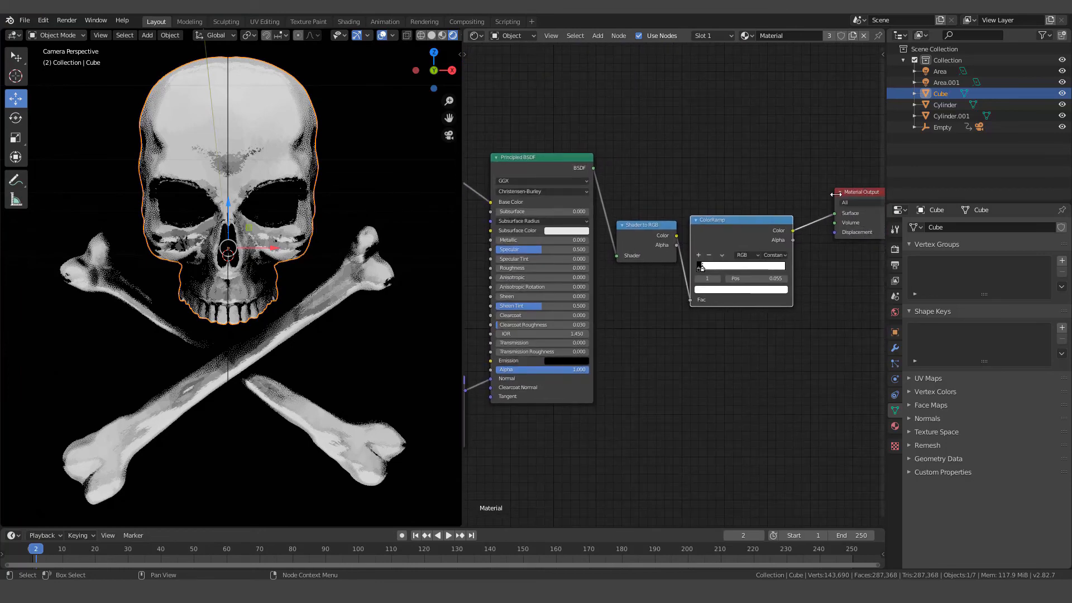
scroll(780, 241, down, 1)
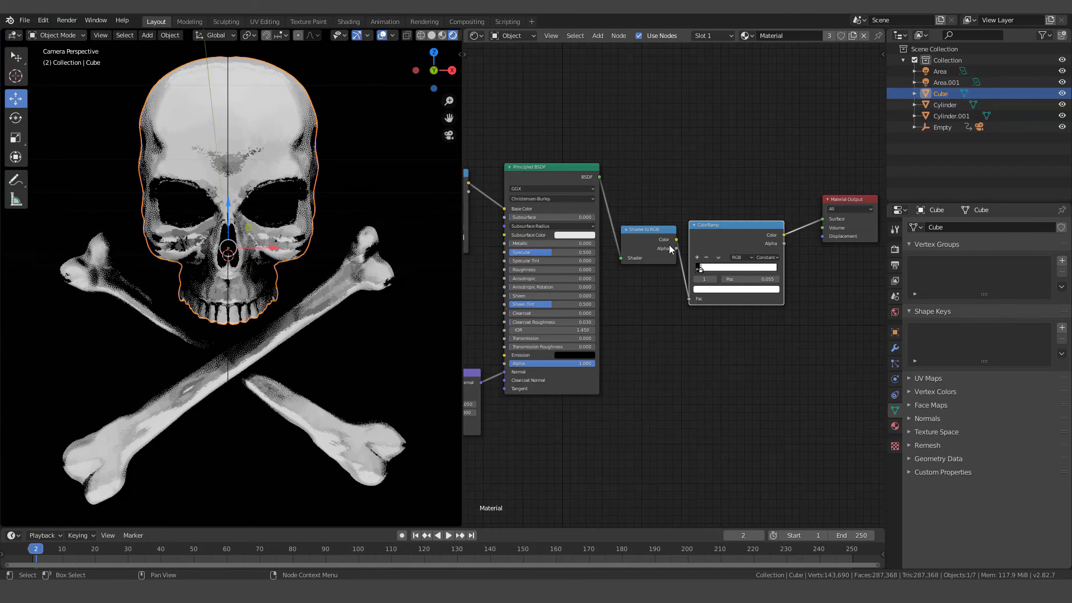
scroll(736, 310, up, 5)
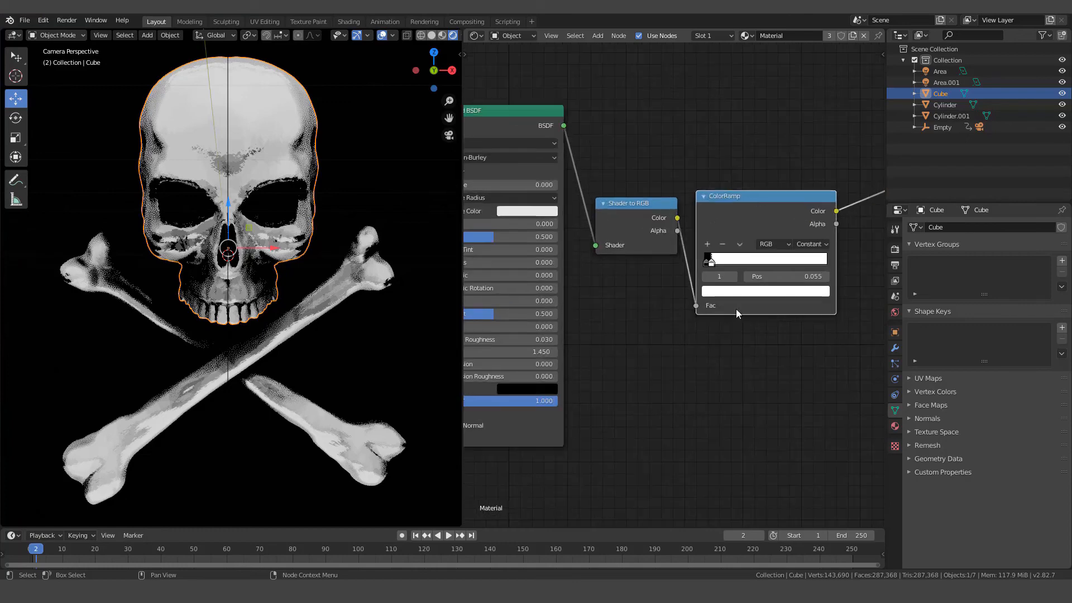
middle_drag(686, 301, 679, 302)
scroll(684, 301, down, 1)
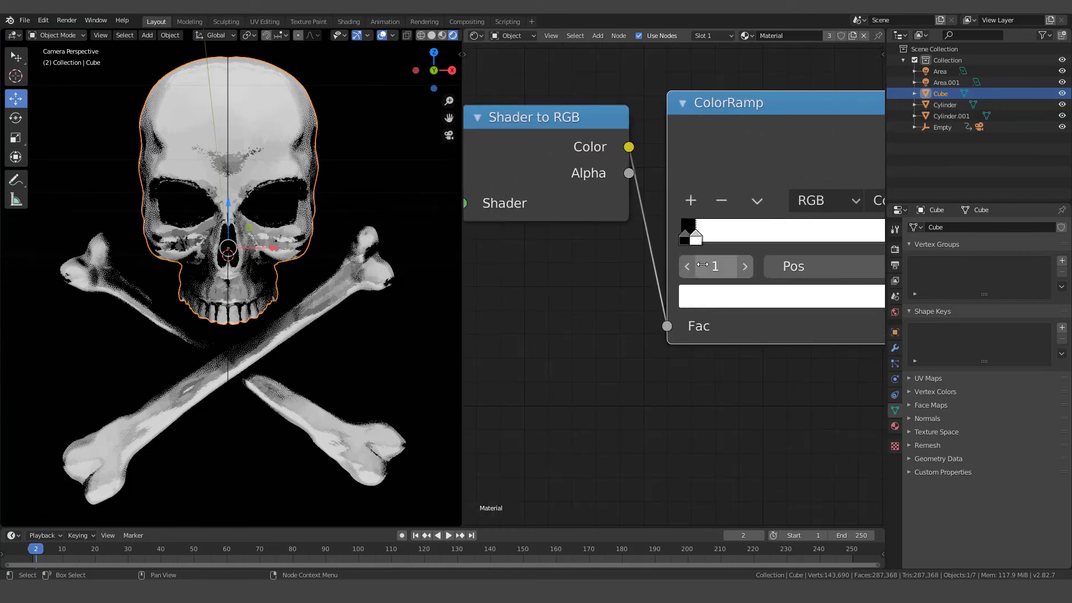
scroll(699, 257, up, 1)
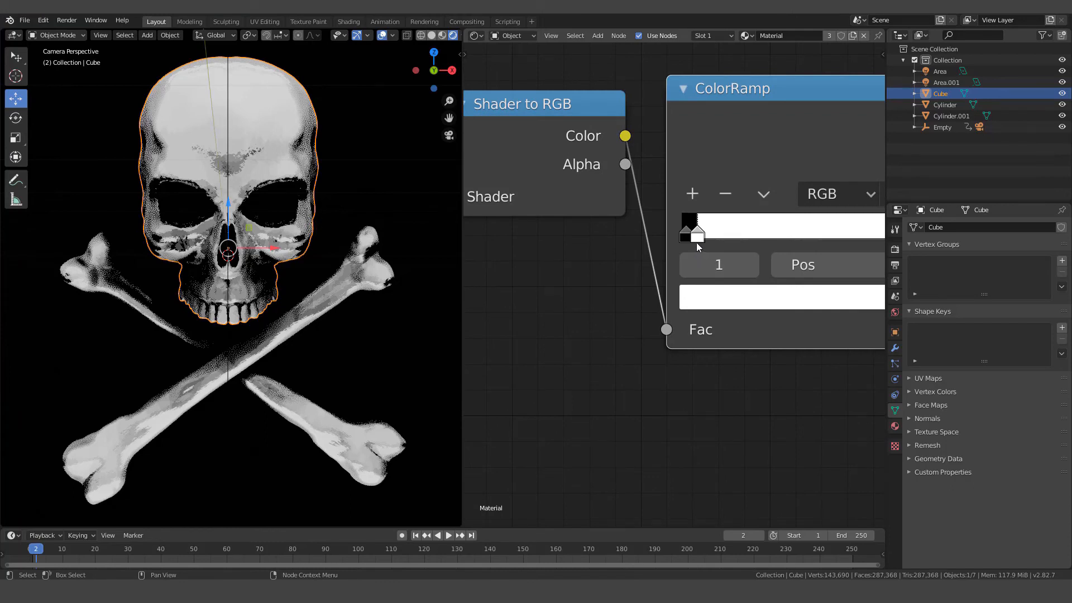
scroll(631, 255, down, 5)
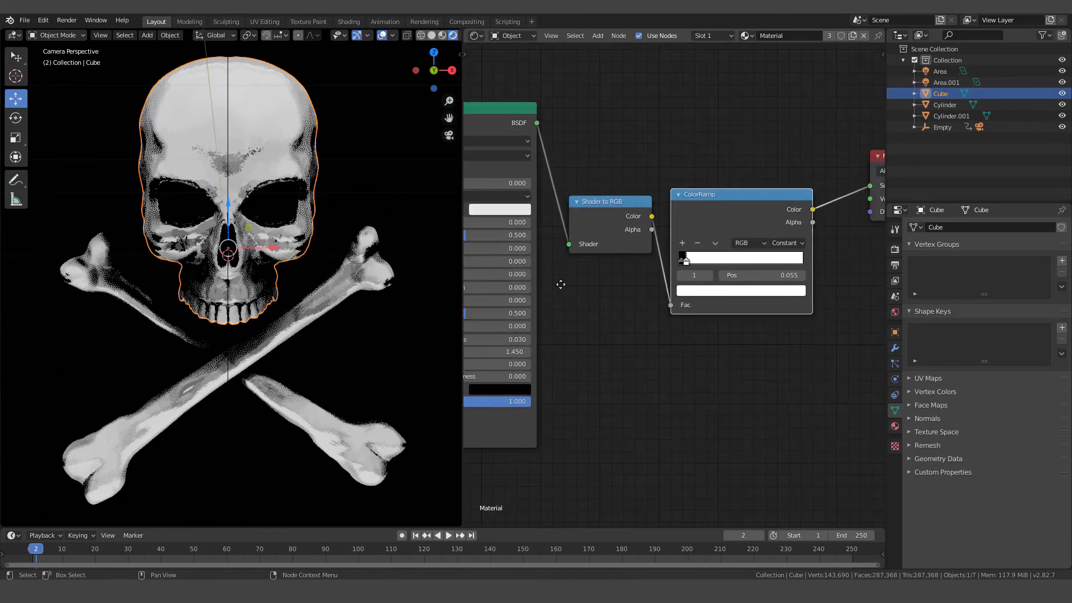
middle_drag(561, 284, 563, 310)
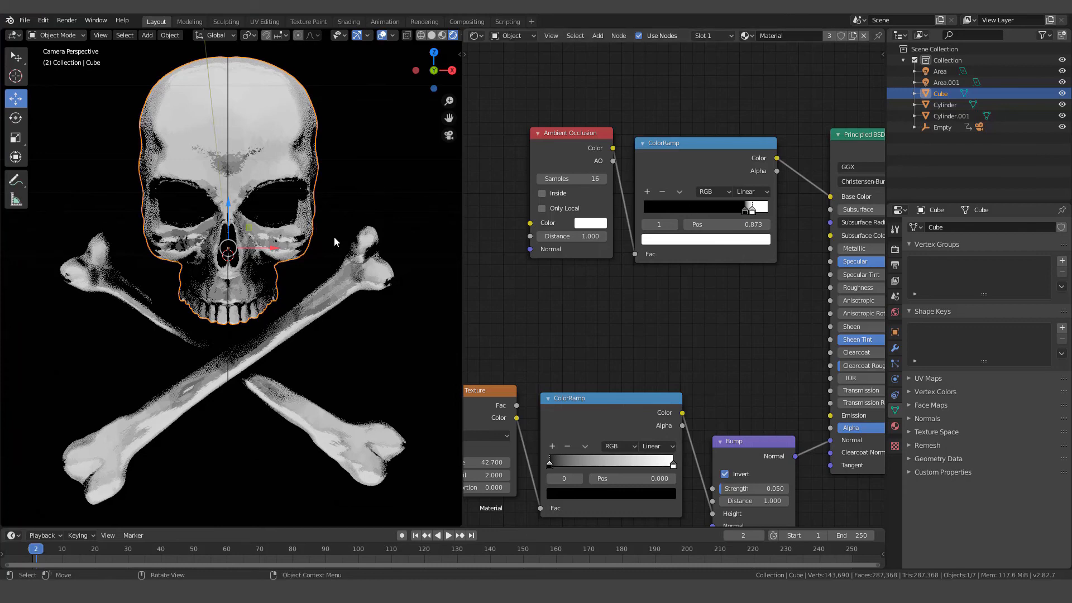
- View the skull scene from outside the camera in Solid shading and examine the settings of the area lamps above and below it
scroll(282, 268, down, 5)
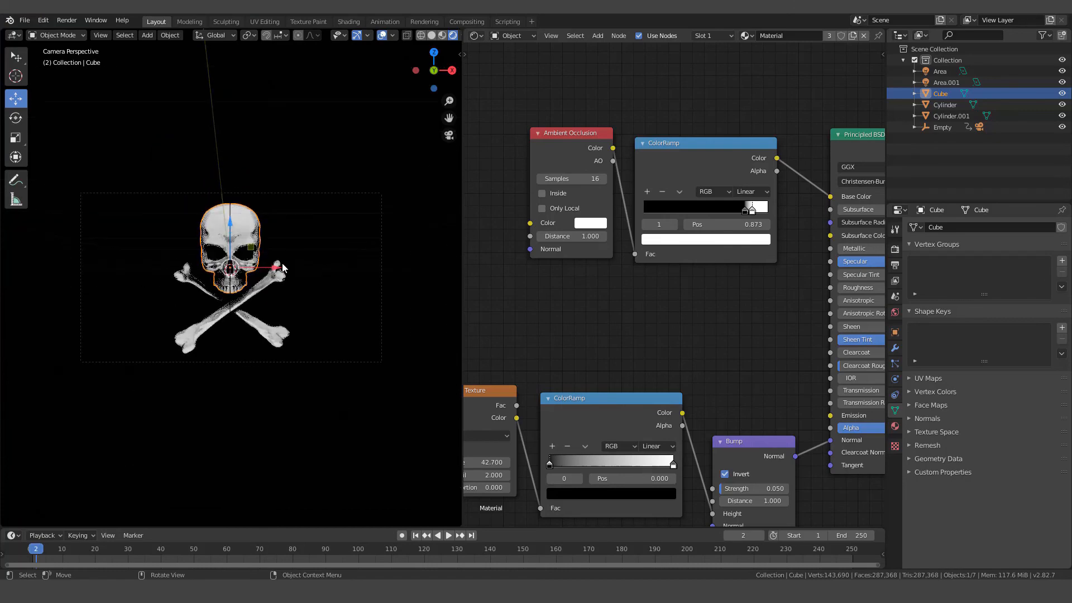
middle_drag(283, 268, 283, 263)
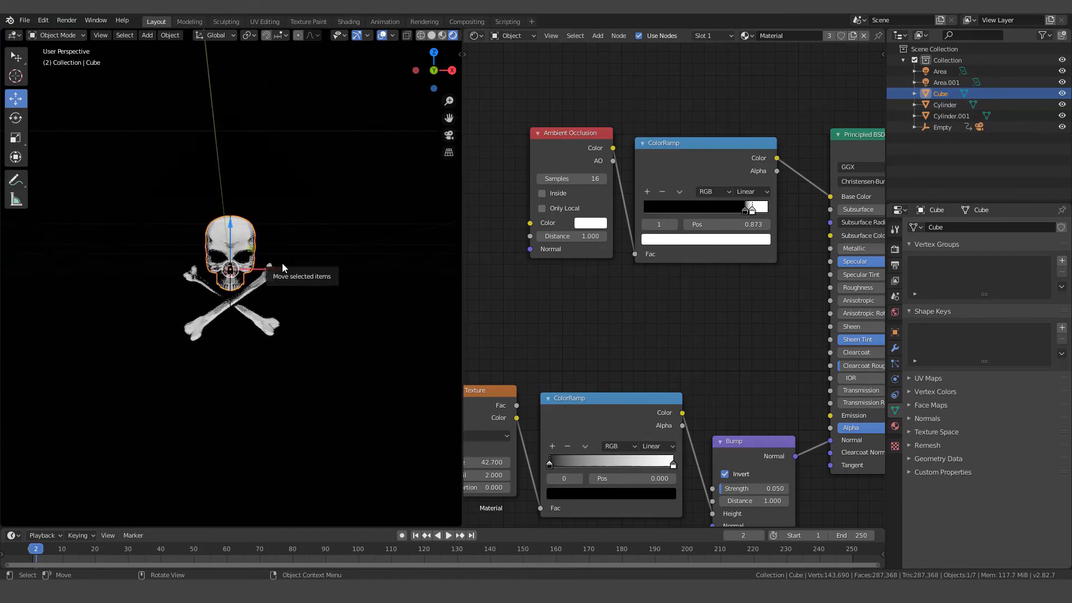
key(z)
click(359, 265)
middle_drag(316, 284, 361, 296)
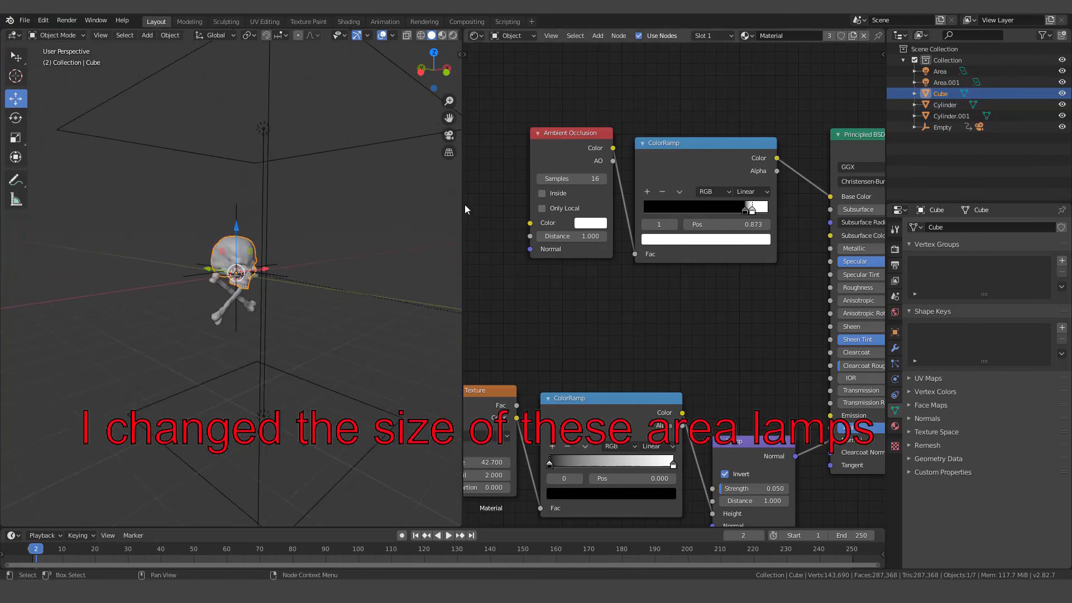
drag(464, 203, 657, 213)
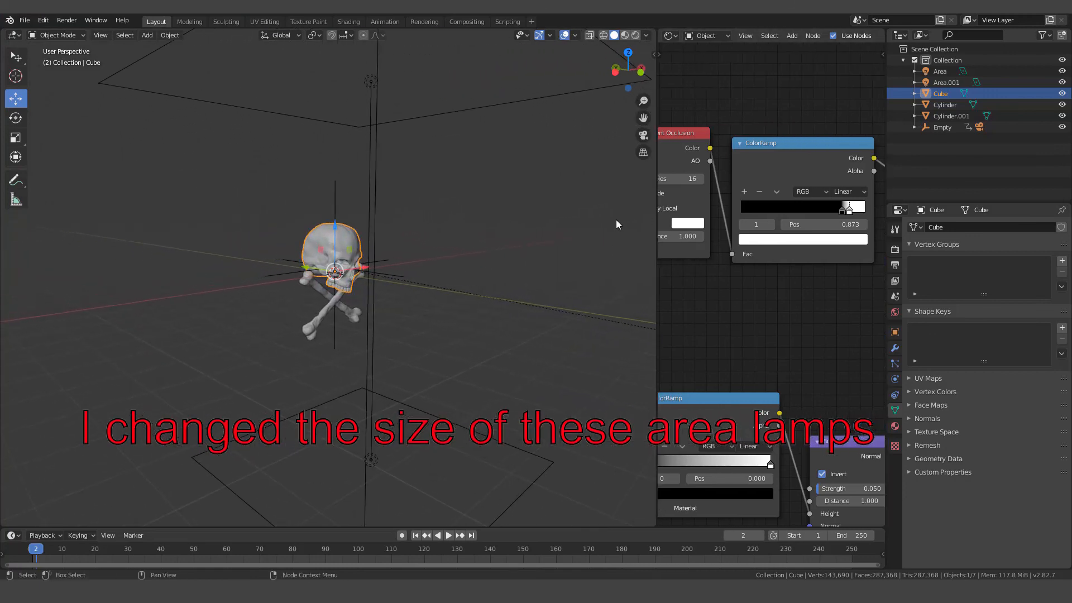
middle_drag(332, 289, 383, 287)
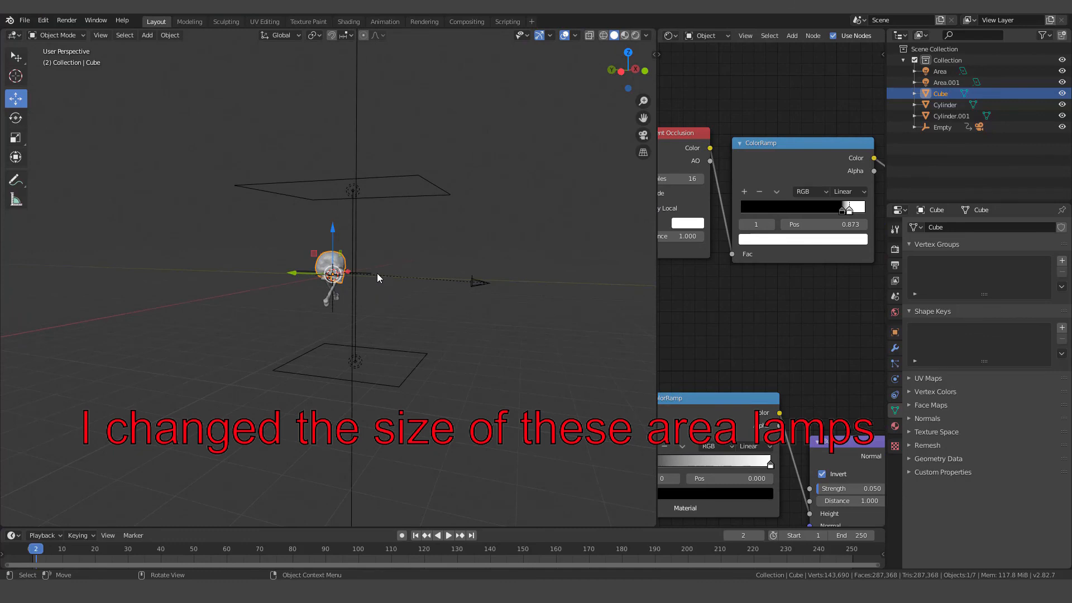
click(391, 178)
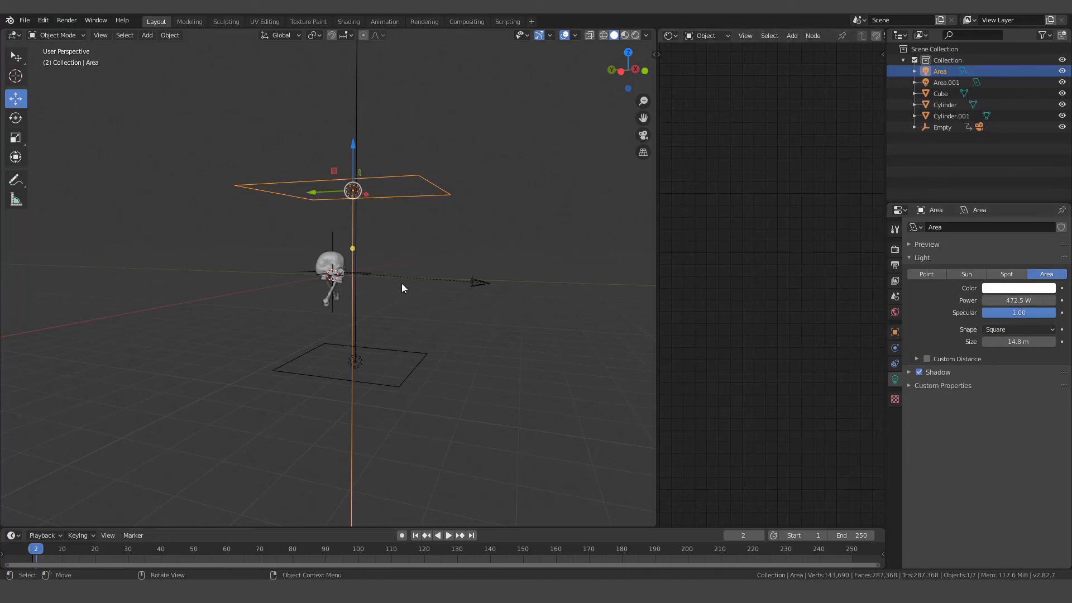
click(415, 352)
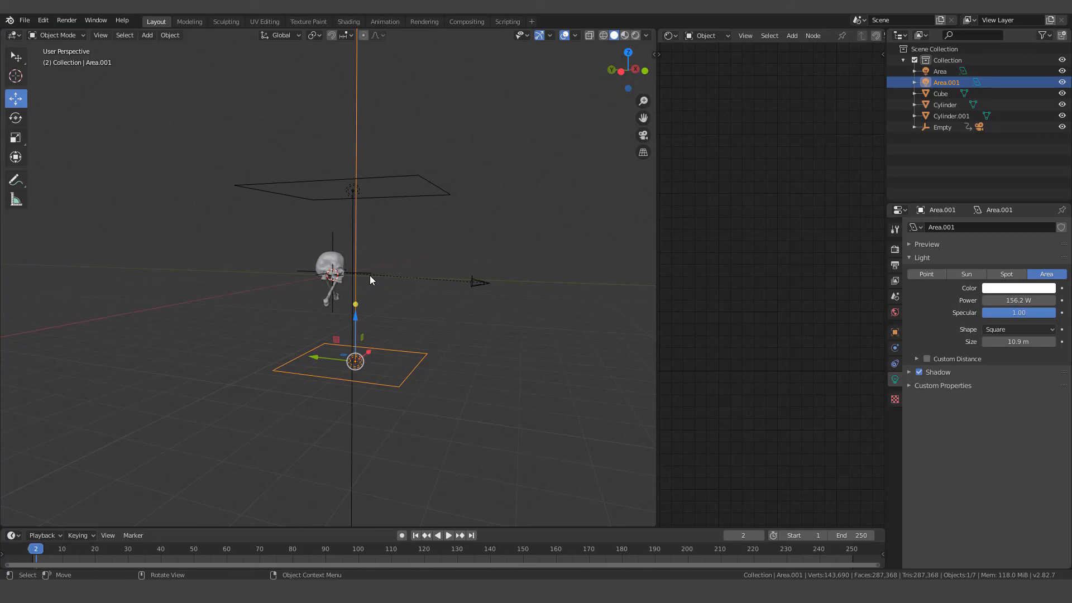
- Return to the framed camera view of the skull in Rendered shading
key(KP_0)
key(Home)
scroll(370, 276, down, 1)
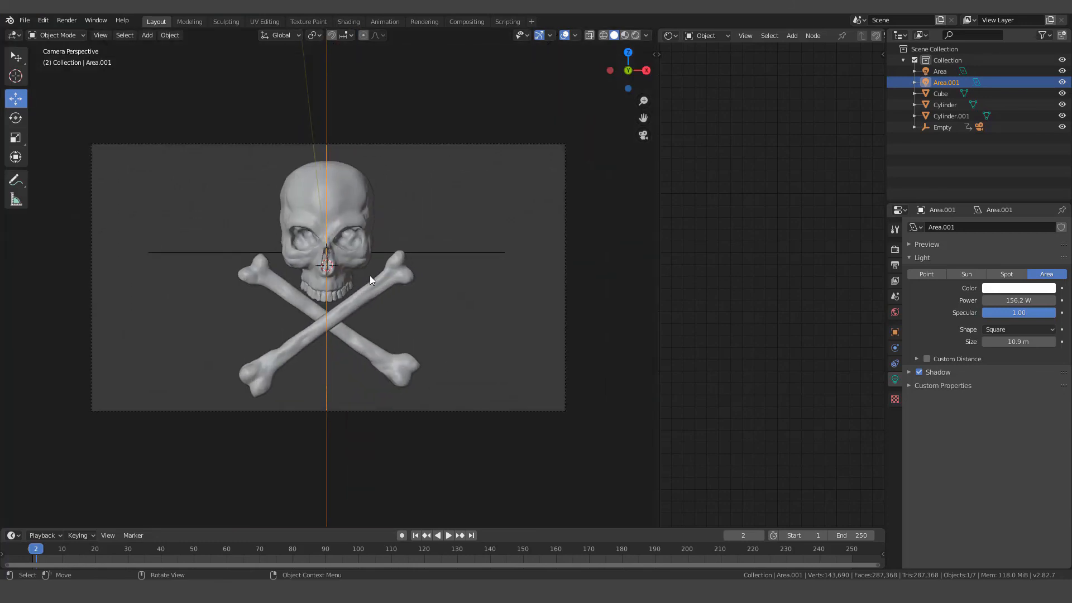
key(z)
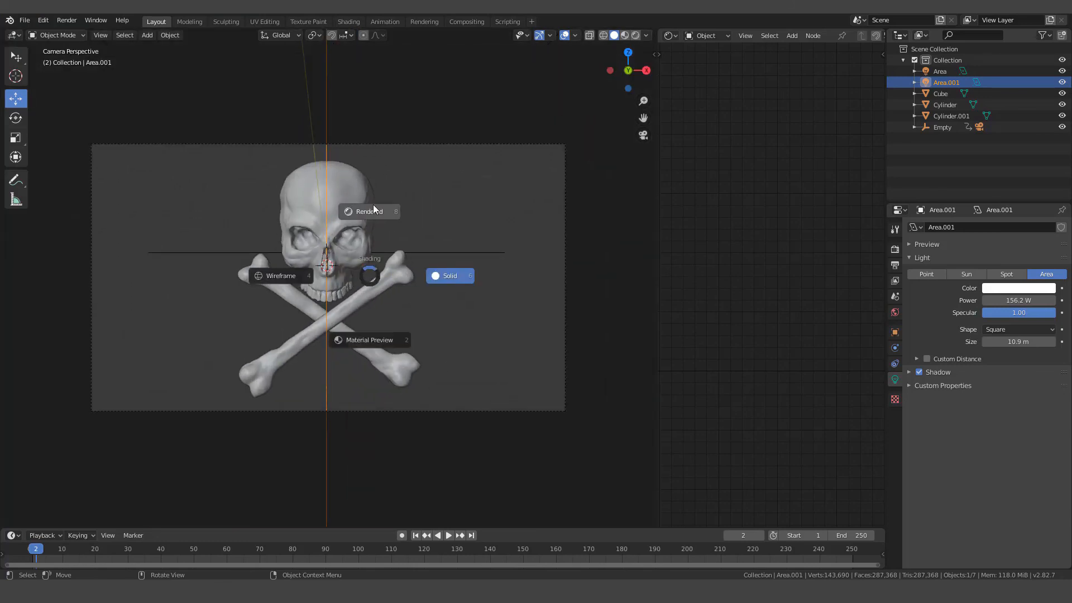
click(373, 210)
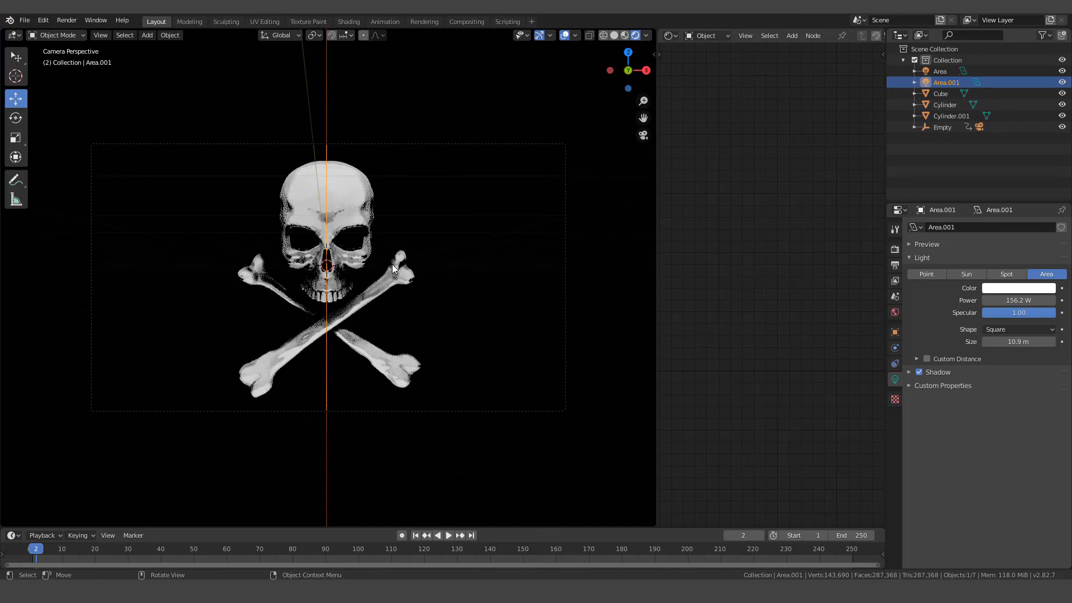
- Select the skull and examine its Noise Texture, ColorRamp and Bump nodes in an enlarged node editor, comparing them with the rendered surface
click(363, 227)
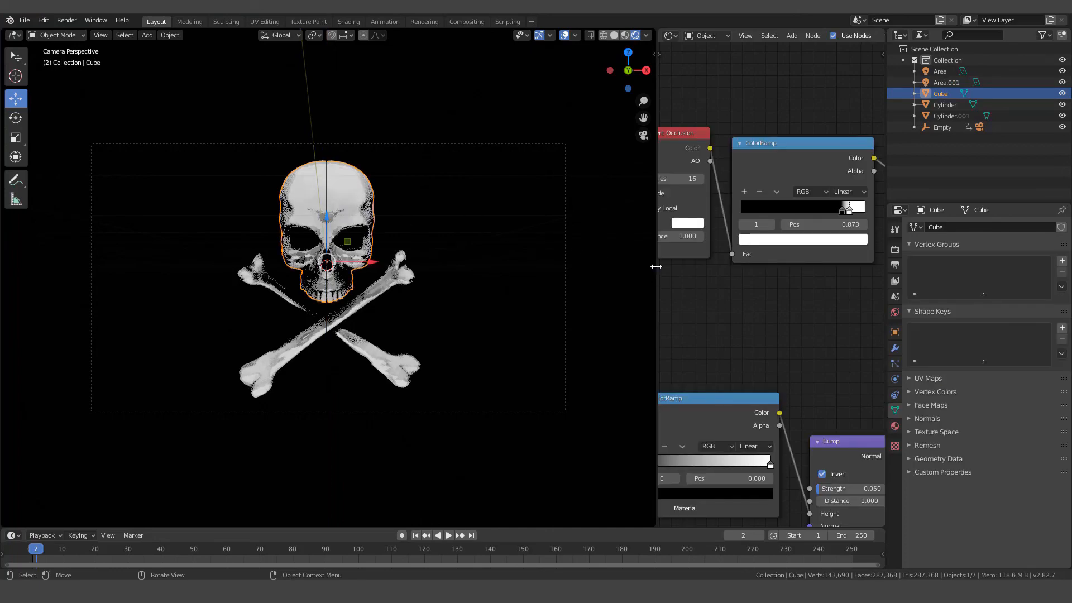
drag(656, 266, 525, 271)
drag(448, 280, 433, 279)
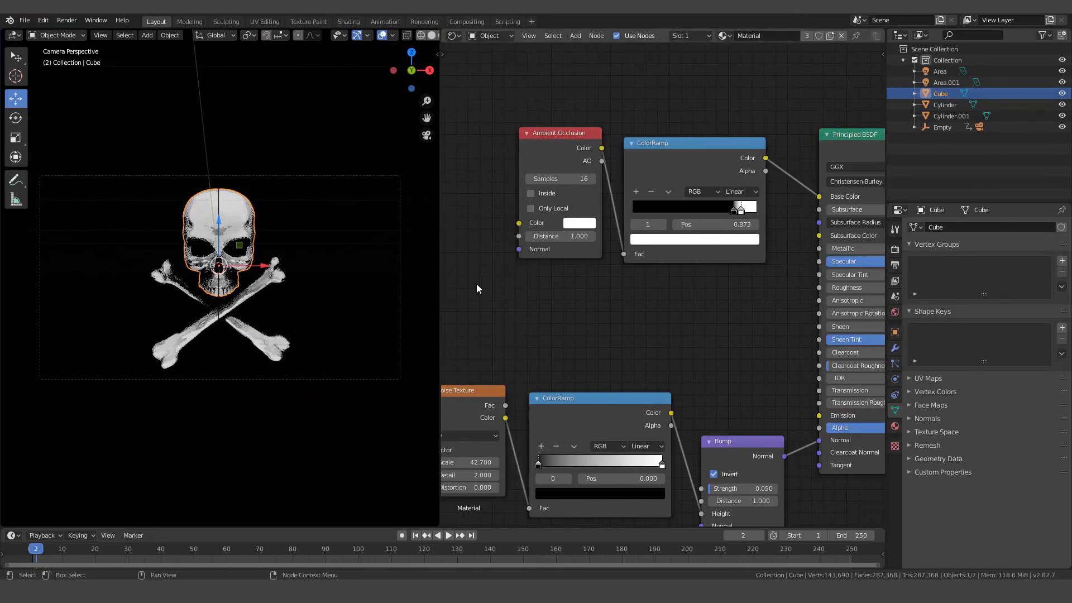
middle_drag(624, 280, 675, 190)
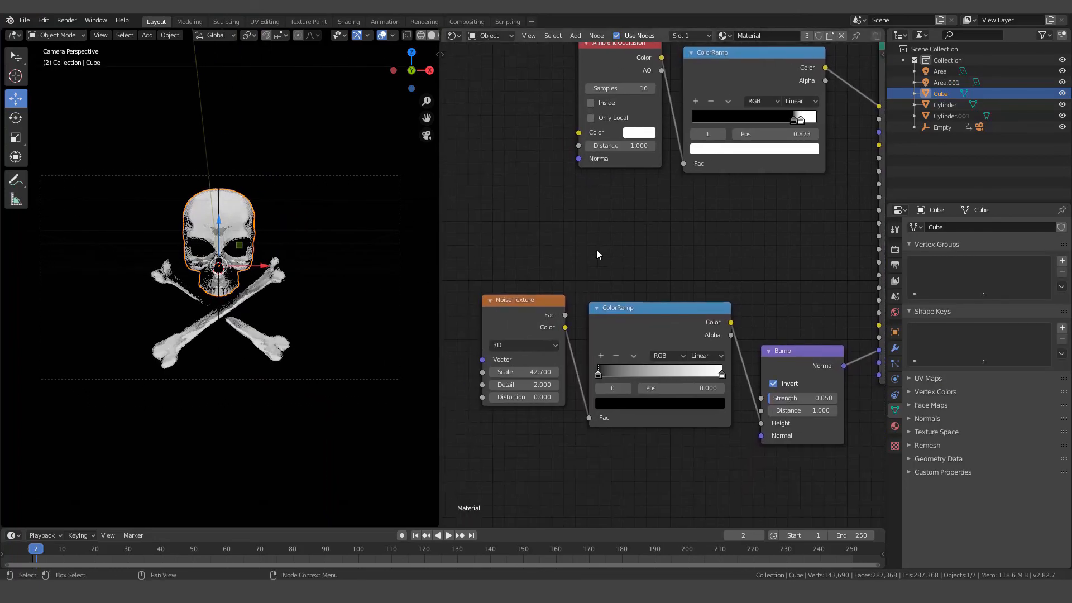
scroll(597, 250, up, 1)
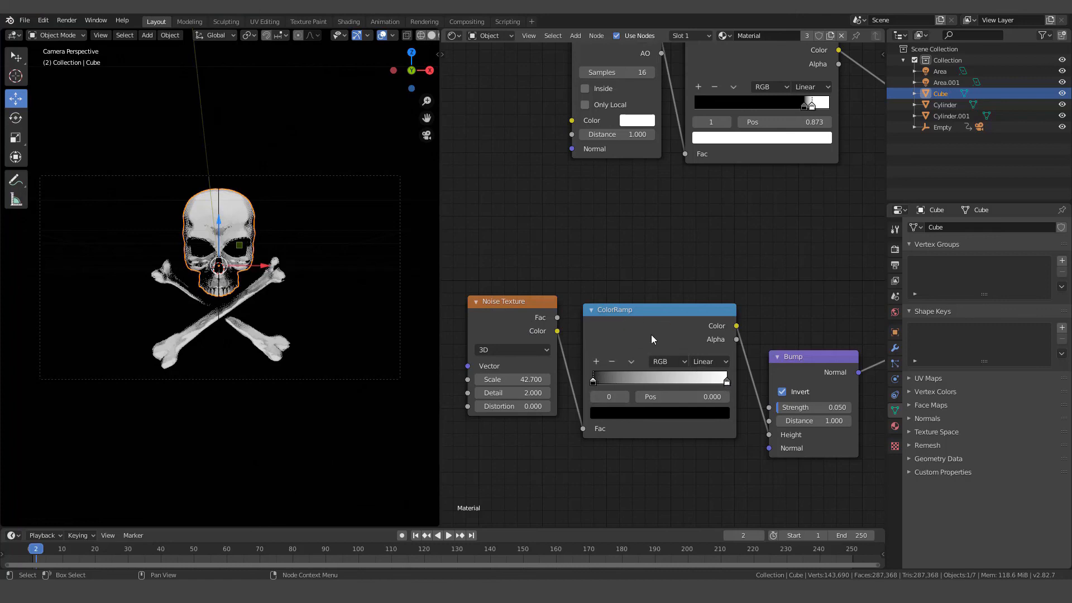
middle_drag(806, 369, 633, 298)
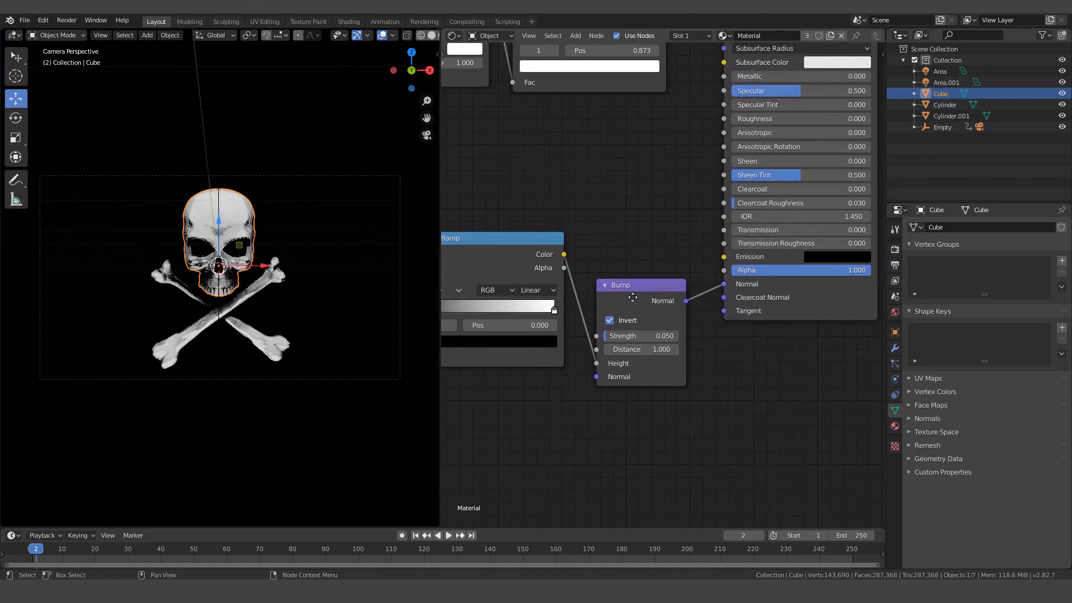
scroll(708, 303, up, 1)
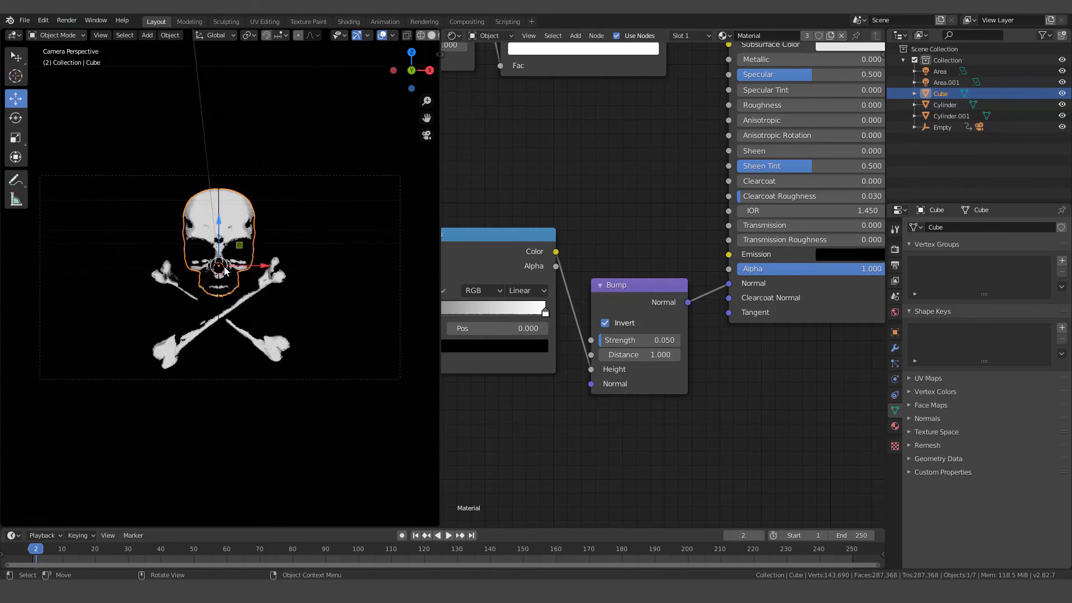
scroll(291, 344, up, 4)
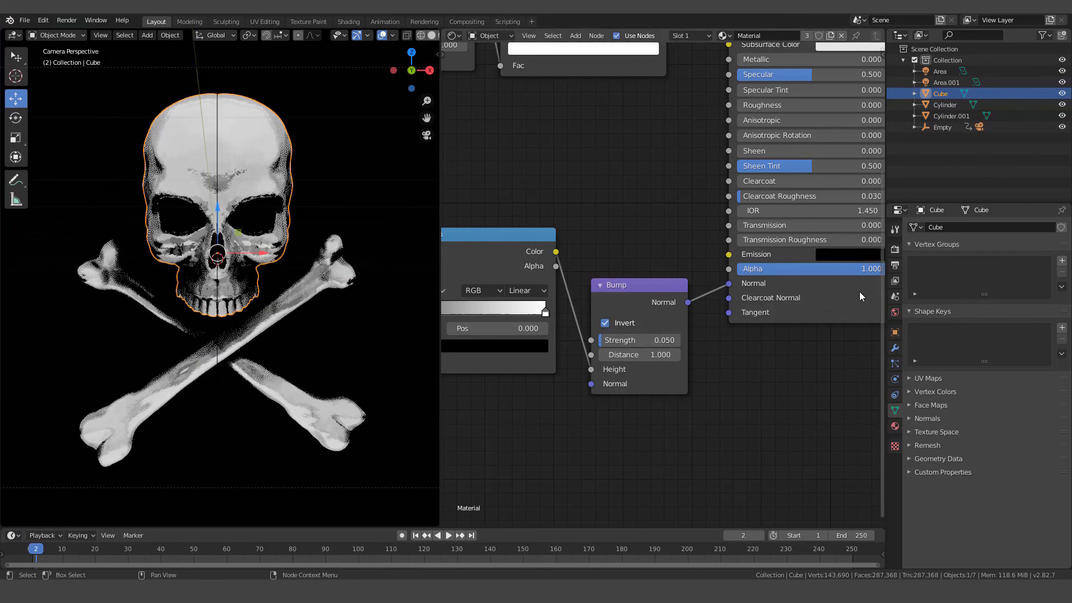
- Turn off Screen Space Reflections in the skull scene's render settings
click(895, 249)
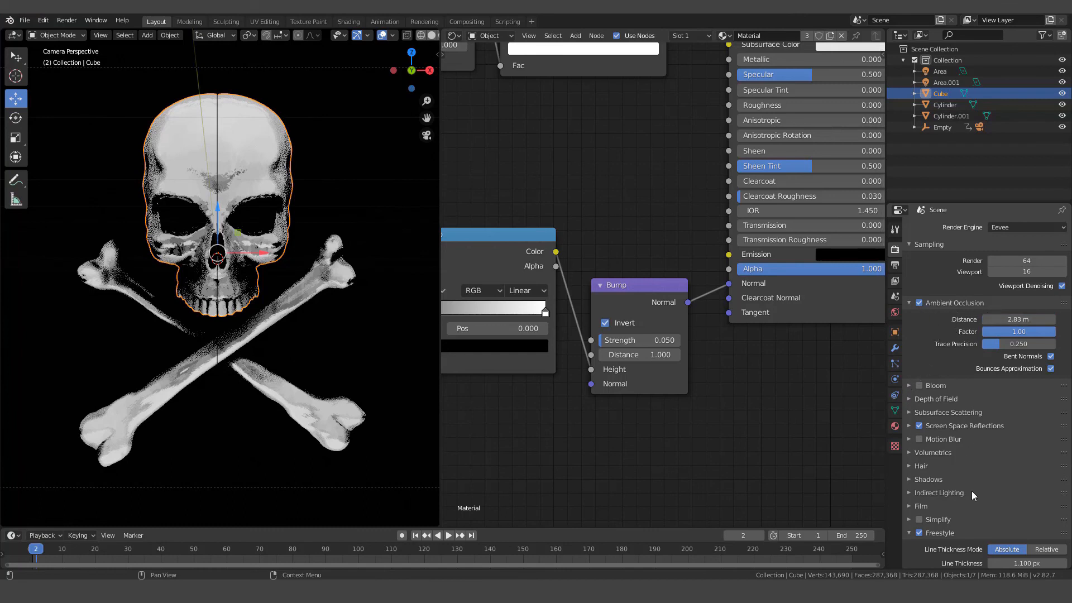
click(920, 425)
scroll(931, 444, down, 1)
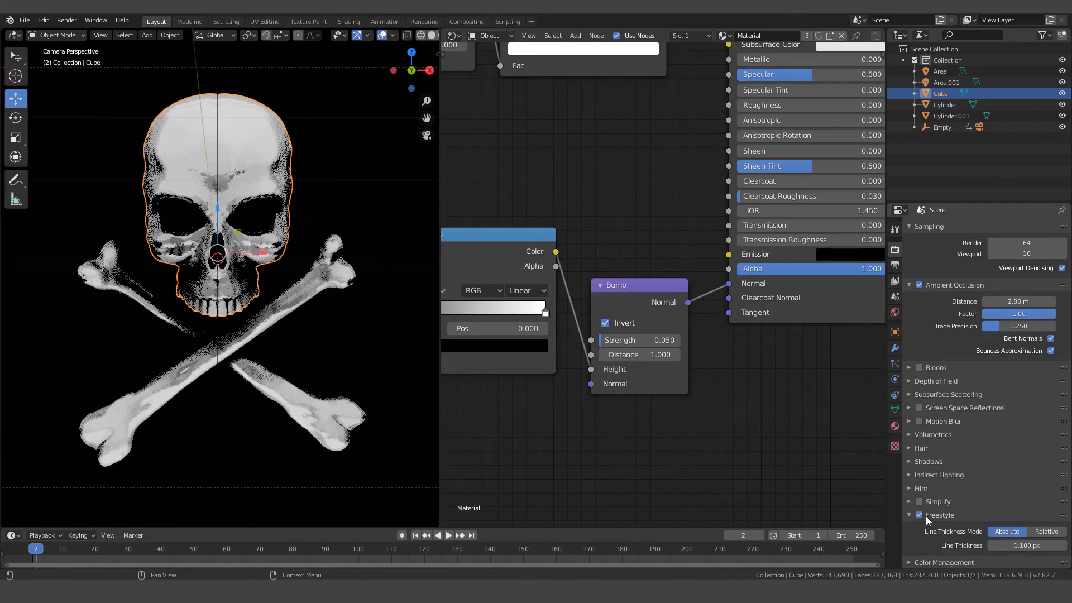
- Render the skull scene as a still image with Freestyle enabled, inspect the result and close it
click(65, 20)
click(84, 32)
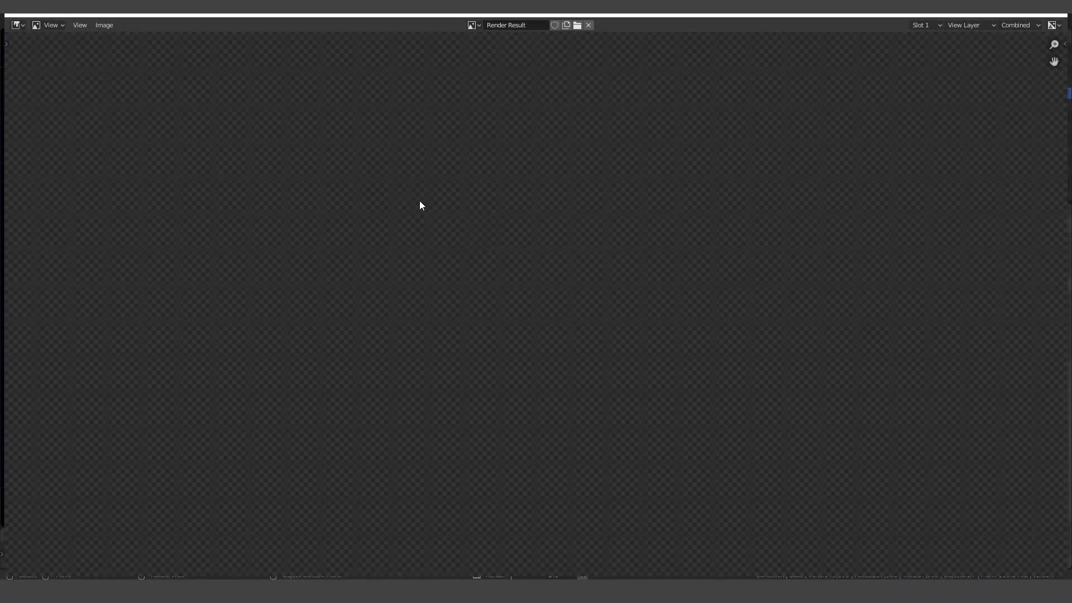
scroll(500, 251, down, 1)
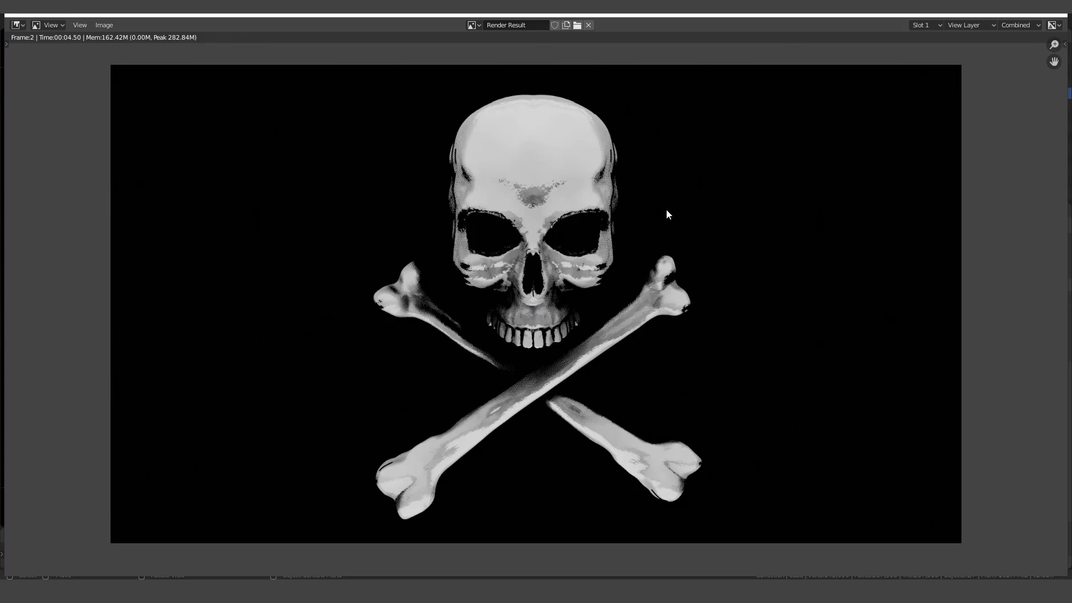
key(Escape)
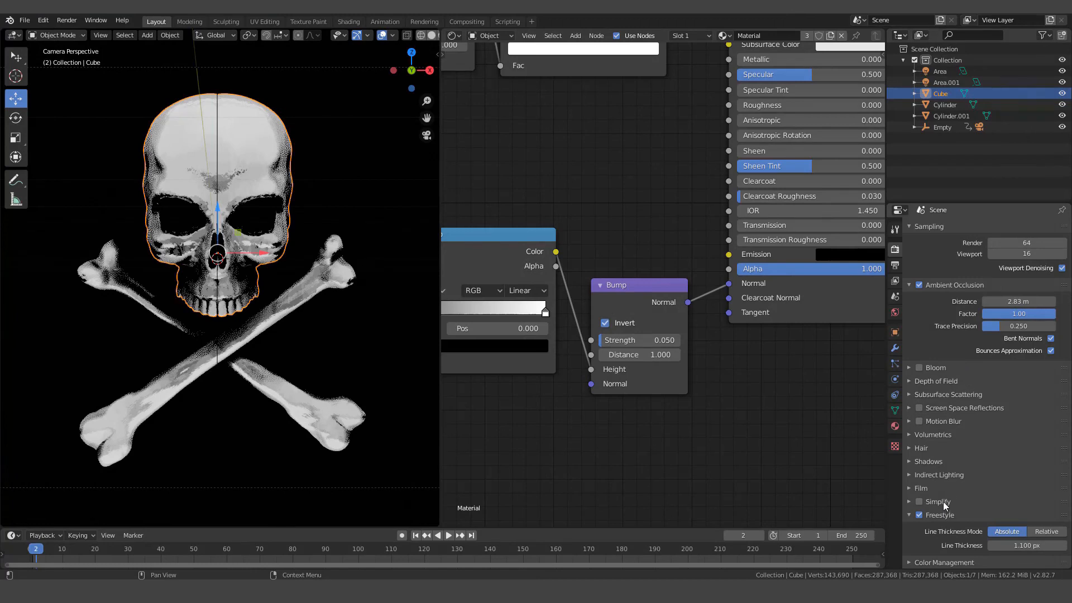
- Expand the skull scene's Color Management settings and examine its view transform, look, exposure and gamma
click(909, 562)
scroll(970, 507, down, 5)
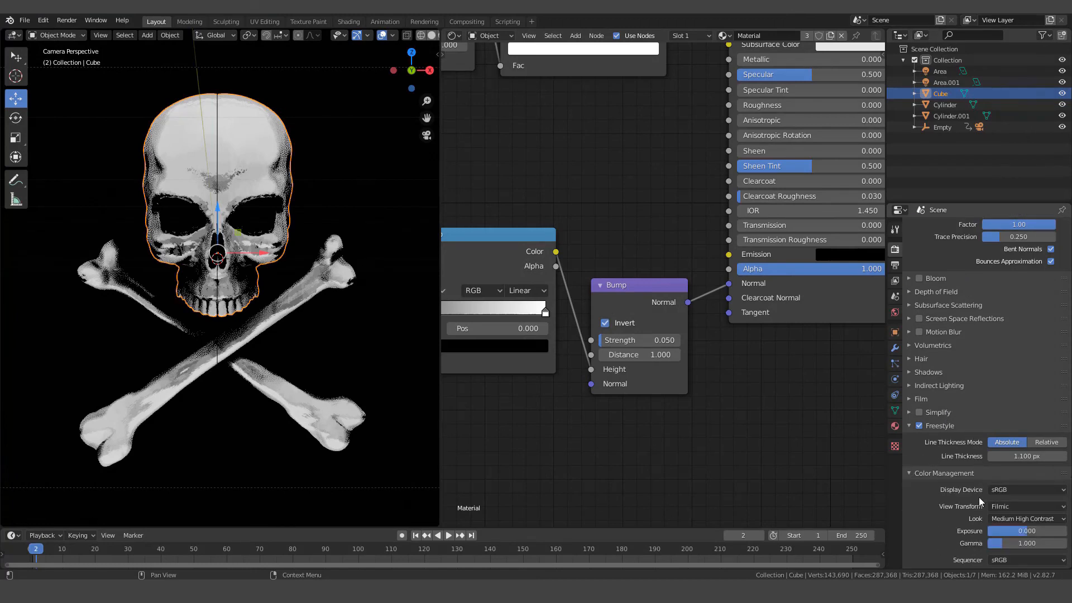